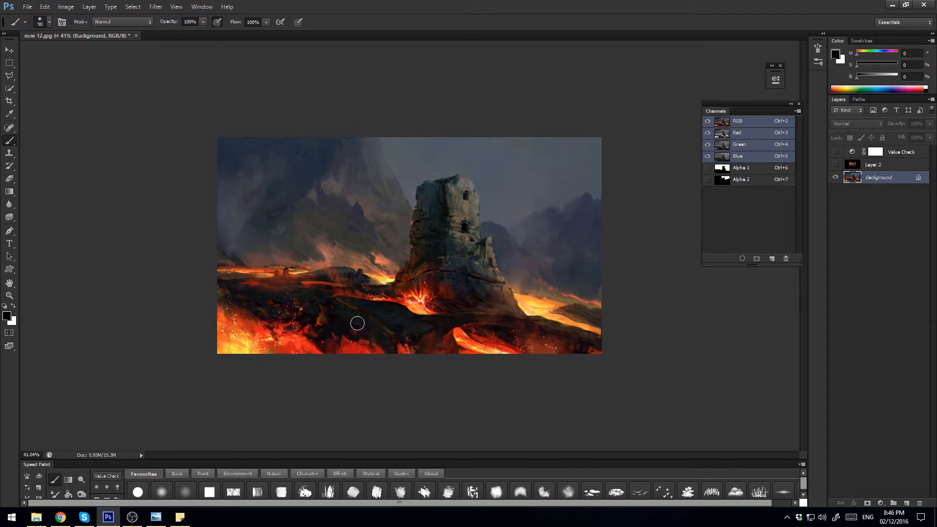
Step: Show the film-still reference on Layer 2, select that layer and choose a small hard round brush
click(835, 165)
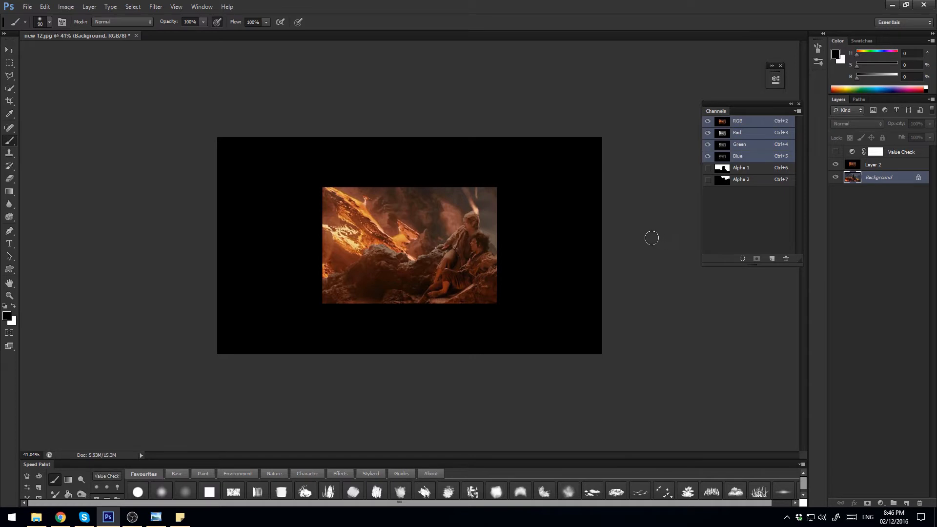
mouse_move(521, 264)
mouse_down()
mouse_move(561, 249)
mouse_move(590, 255)
mouse_up()
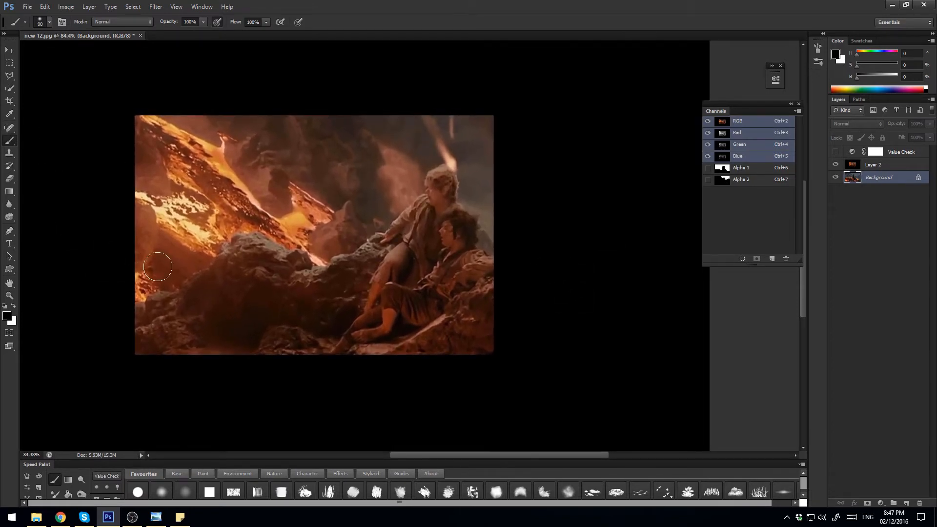
click(138, 492)
key(bracketleft)
key(alt+bracketright)
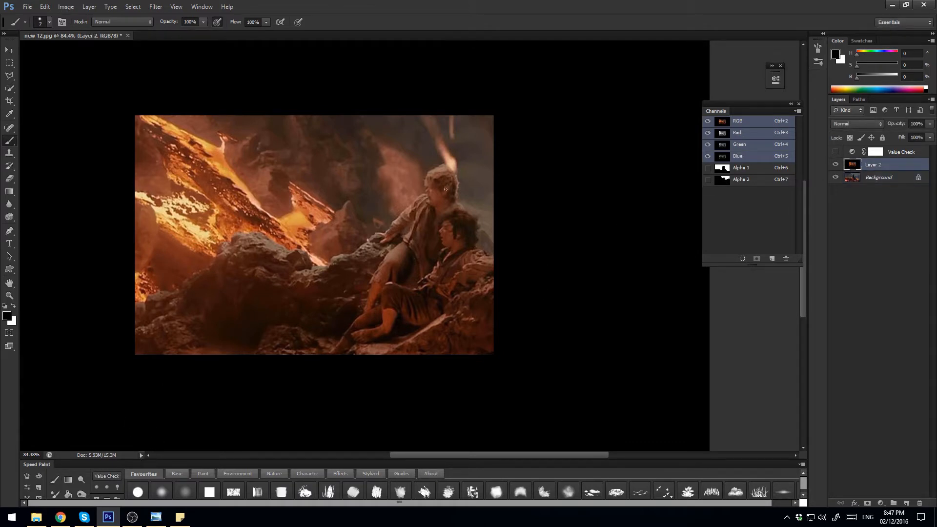
Step: Set the brush colour to pure red and circle the smoky sky areas on both sides of the bright streak above the figures
drag(863, 64, 897, 63)
click(897, 77)
mouse_move(472, 162)
mouse_down()
mouse_move(516, 166)
mouse_move(472, 153)
mouse_up()
mouse_move(488, 116)
mouse_down()
mouse_move(436, 112)
mouse_move(458, 170)
mouse_up()
drag(505, 229, 487, 95)
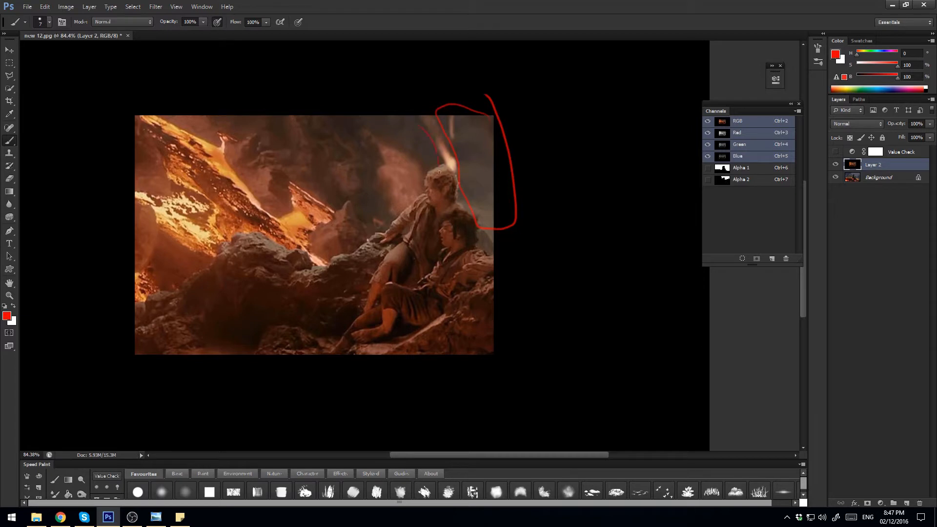
drag(394, 149, 393, 92)
drag(434, 132, 386, 99)
Step: Sample the muted brown sky beside the bright streak in the reference to examine its hue and saturation
alt+click(467, 148)
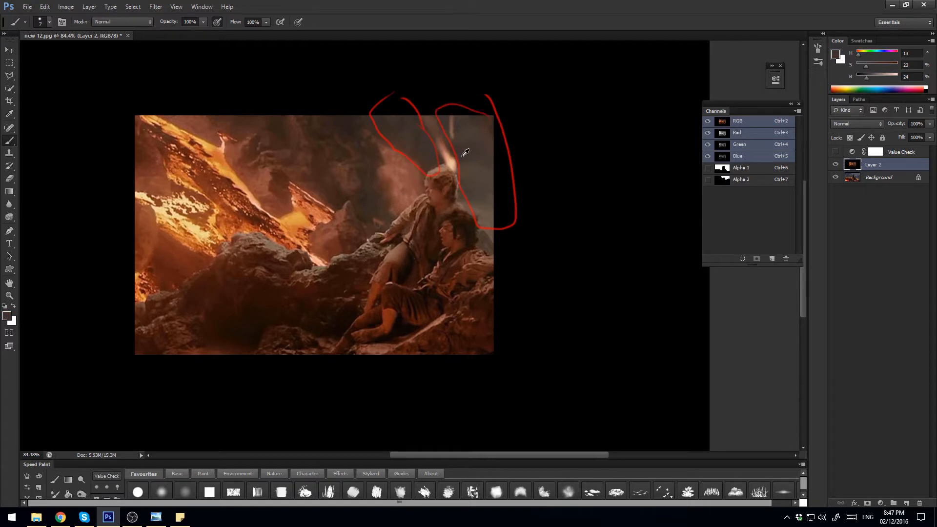
alt+click(467, 147)
alt+click(464, 150)
Step: Hide the Layer 2 reference and select the Background painting, showing the whole canvas
click(836, 164)
click(848, 178)
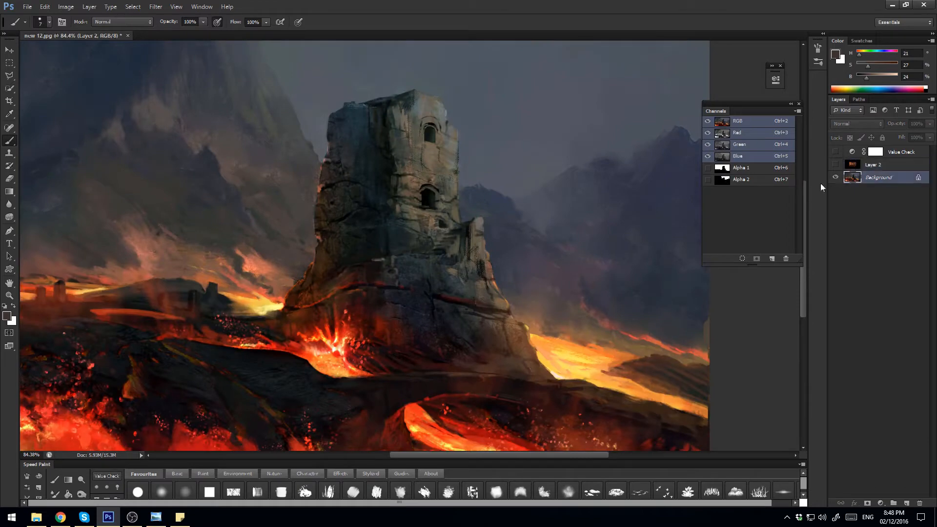
scroll(586, 248, down, 5)
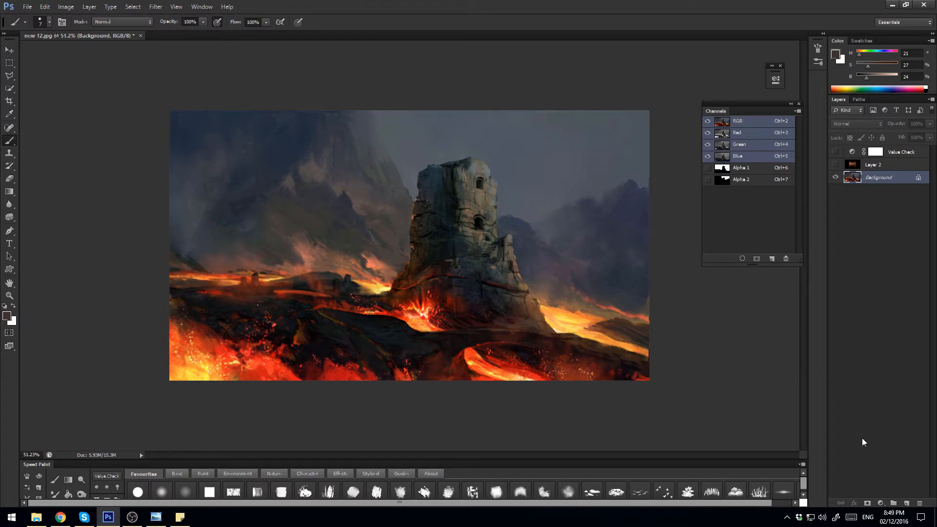
Step: Add a new layer and circle the sky, the lava at the tower's base and the area beside the tower in orange
click(907, 503)
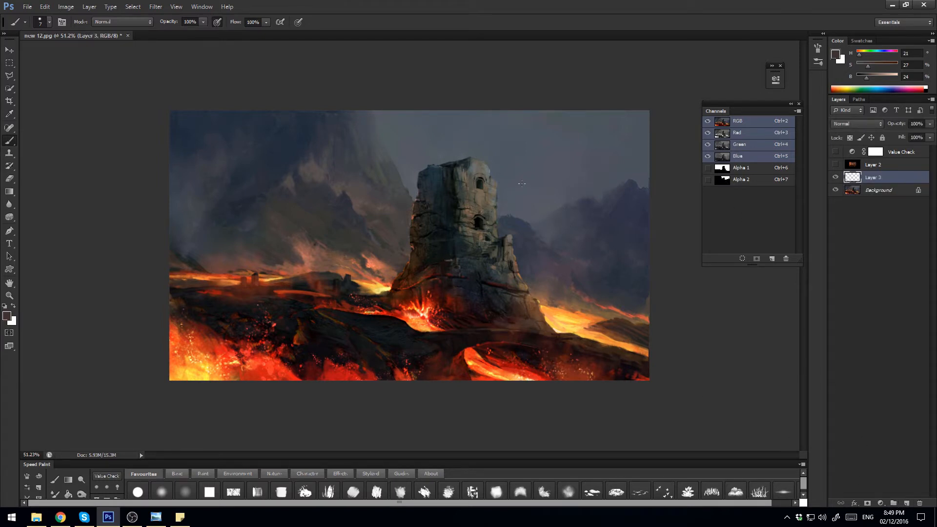
alt+shift+right_click(511, 178)
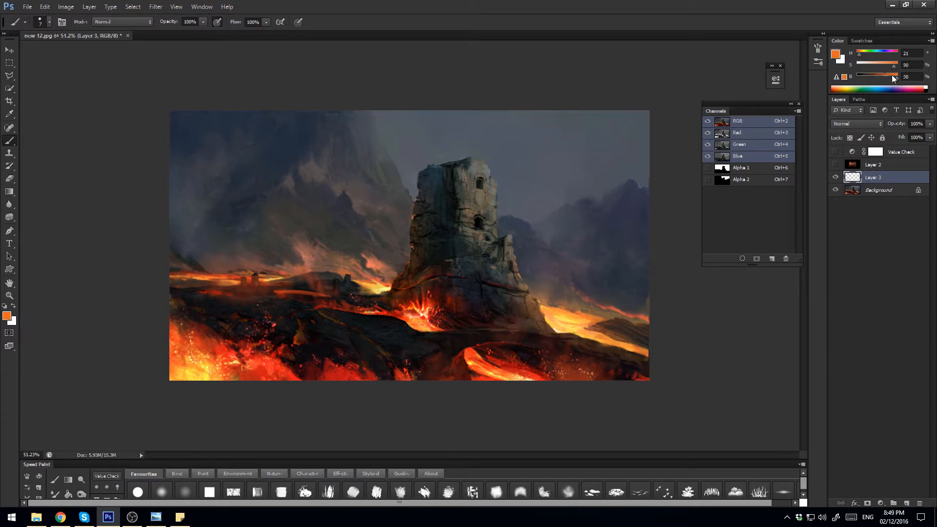
drag(579, 131, 580, 119)
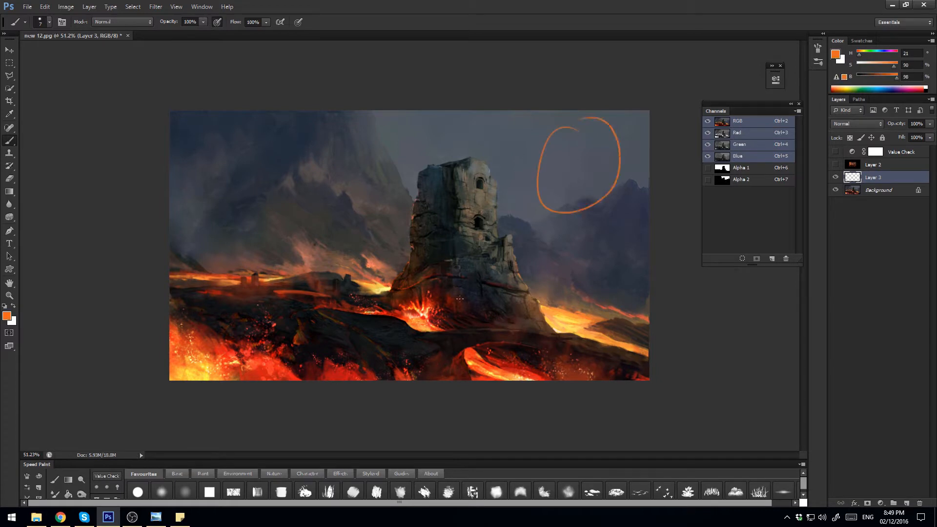
drag(389, 294, 353, 364)
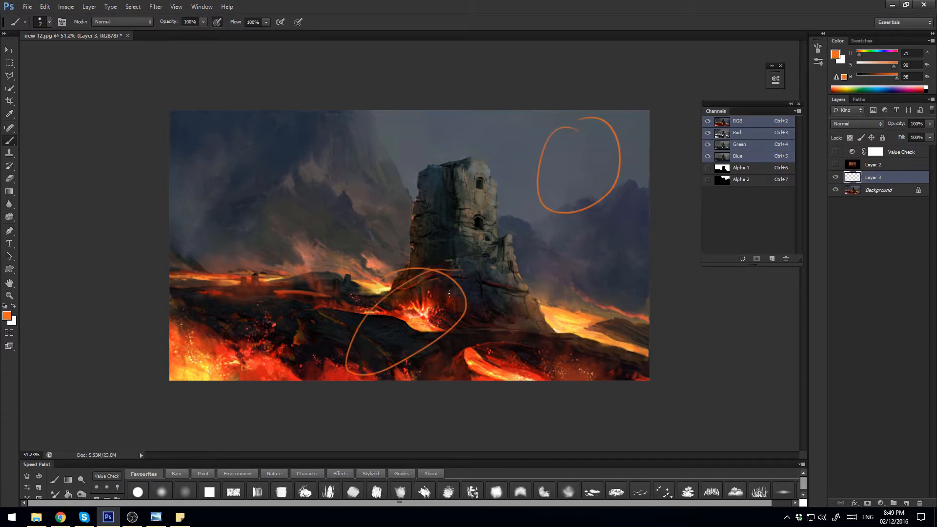
mouse_move(542, 255)
mouse_down()
mouse_move(561, 274)
mouse_move(544, 285)
mouse_up()
Step: Undo the orange annotation strokes
key(ctrl+alt+z)
key(ctrl+alt+z)
key(ctrl+alt+z)
key(ctrl+alt+z)
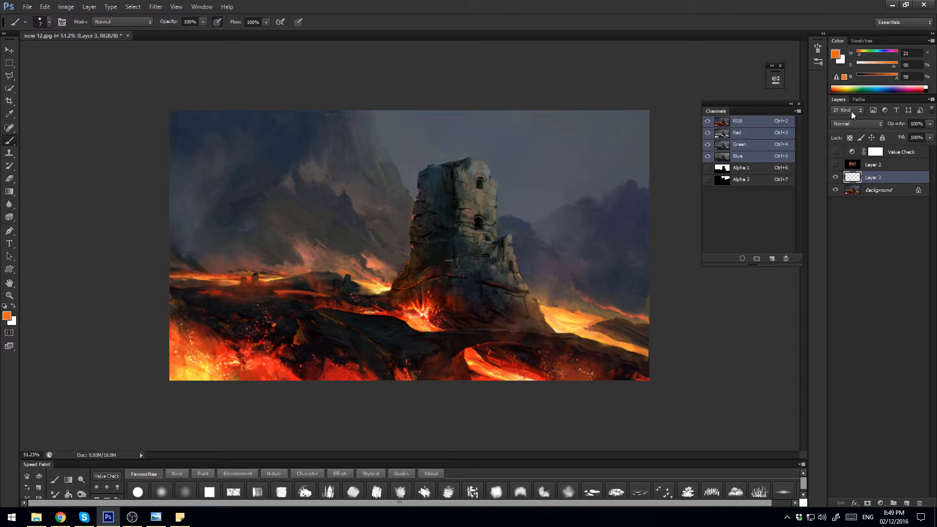
Step: Load the Alpha 1 channel as a selection covering the sky and mountains behind the tower
click(859, 100)
click(838, 100)
ctrl+click(722, 180)
ctrl+click(723, 171)
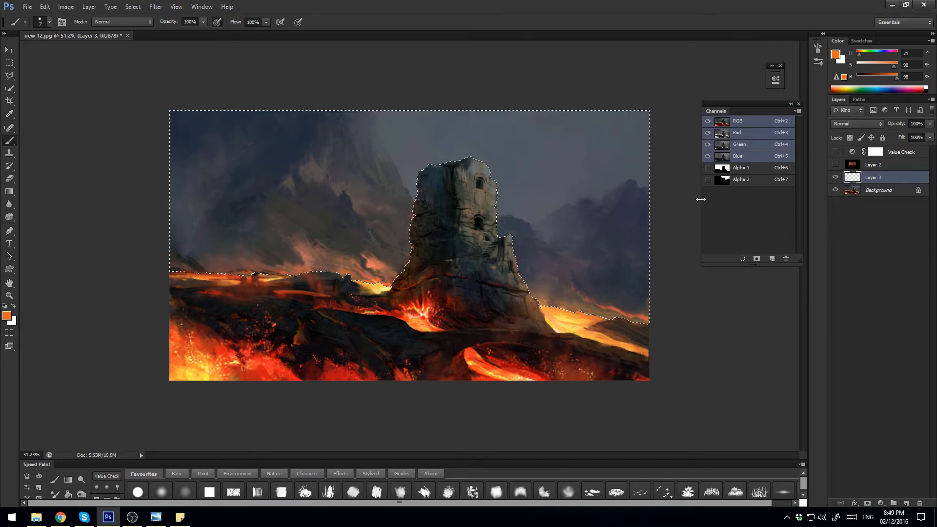
Step: Desaturate the selected sky and mountains on the Background layer with Hue/Saturation, setting Saturation to -51
click(878, 190)
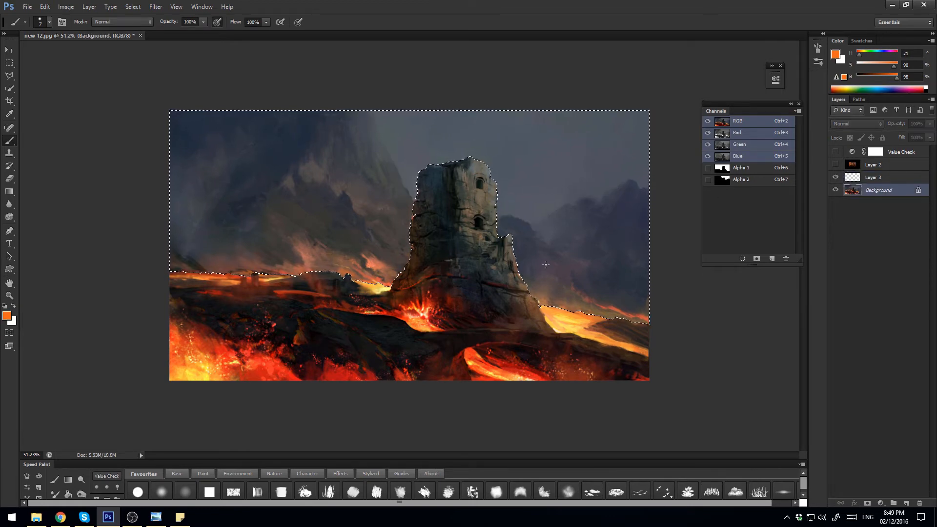
key(ctrl+u)
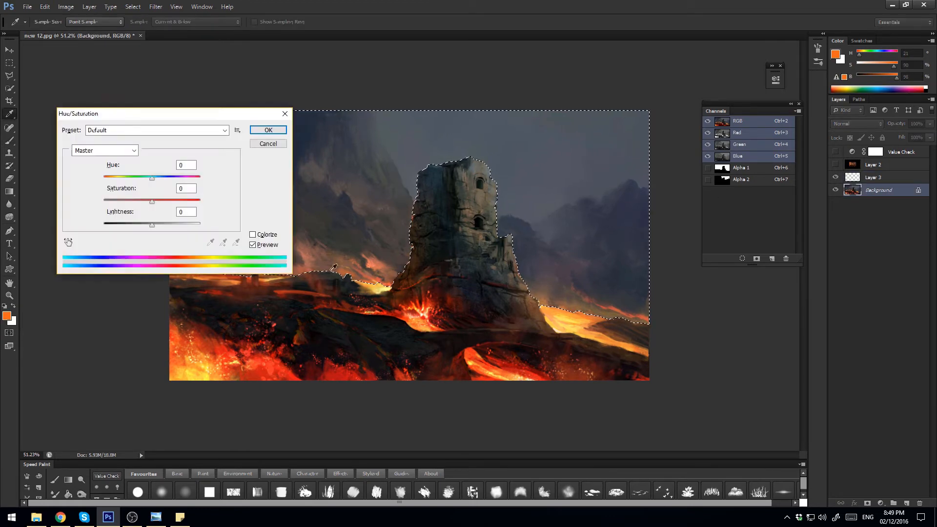
click(127, 200)
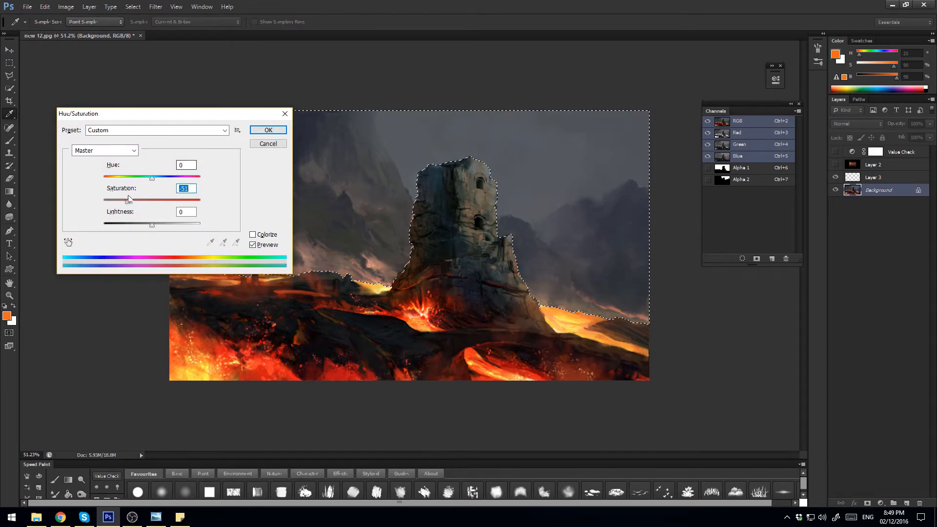
click(268, 130)
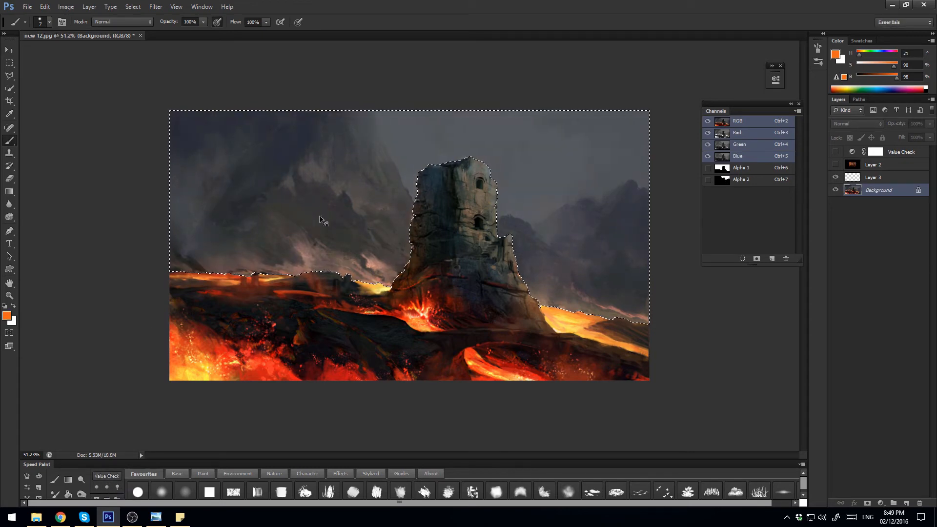
Step: Shift the selected area's midtones with Color Balance to +11 red and slightly toward yellow, and deselect
key(ctrl+b)
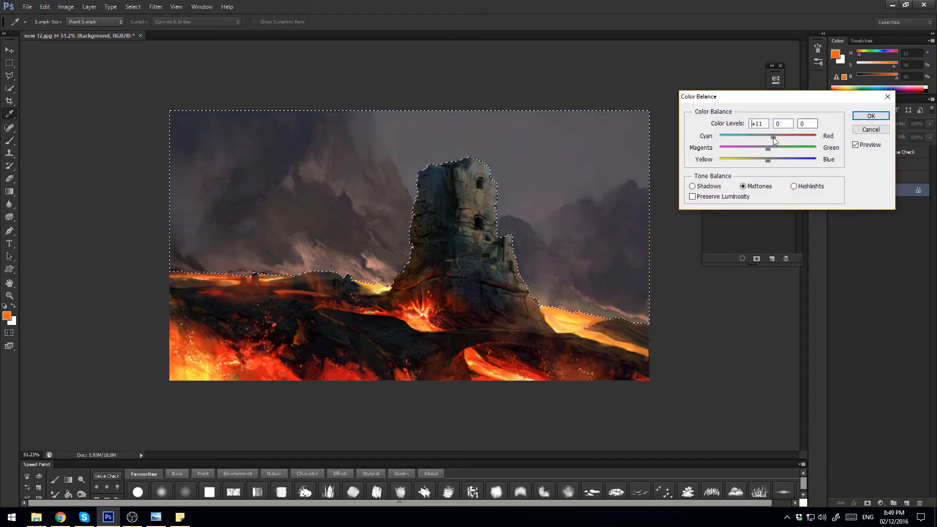
drag(768, 160, 764, 160)
click(871, 116)
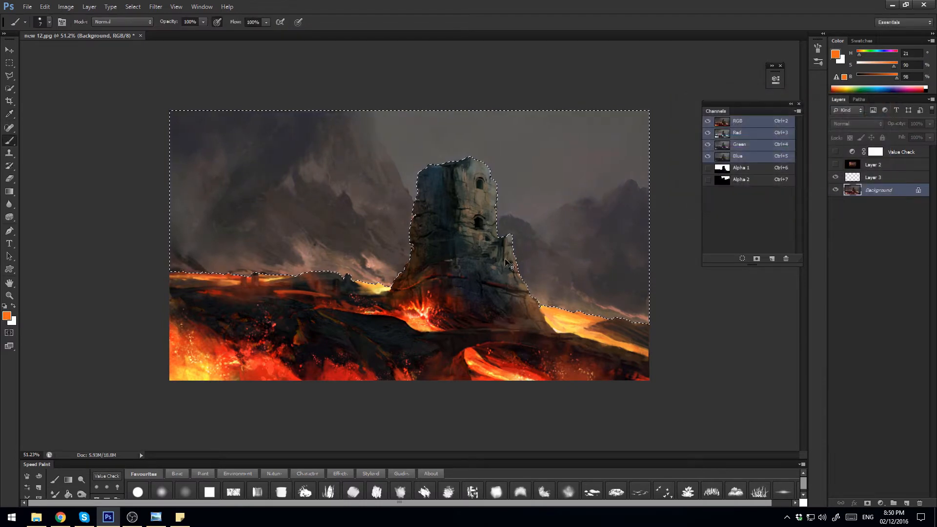
key(ctrl+d)
Step: View the warm and cool colour wheel in Windows Photo Viewer and review the sticky note on value grouping and mood
click(152, 518)
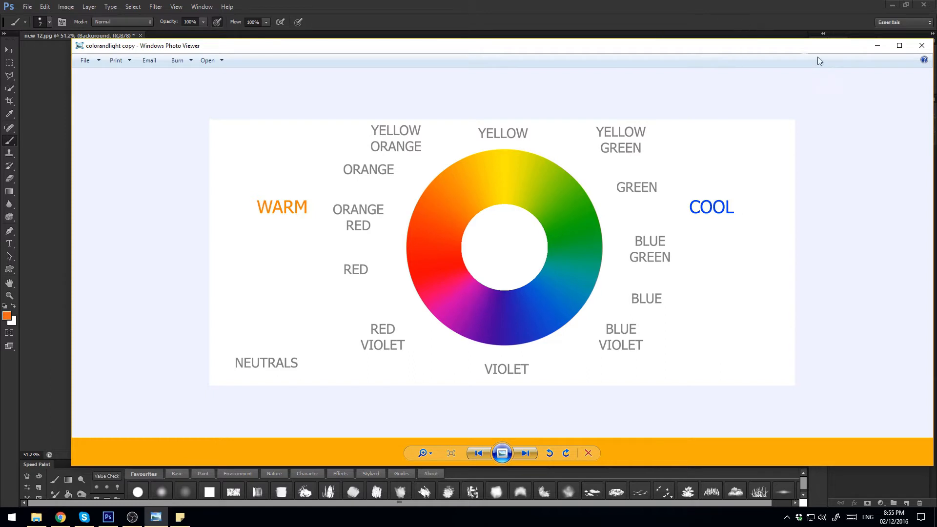
click(877, 49)
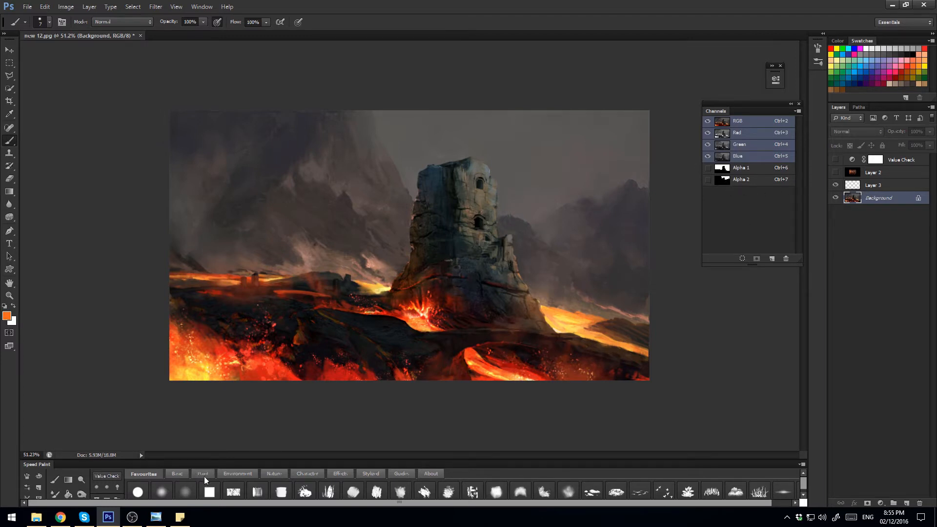
click(186, 521)
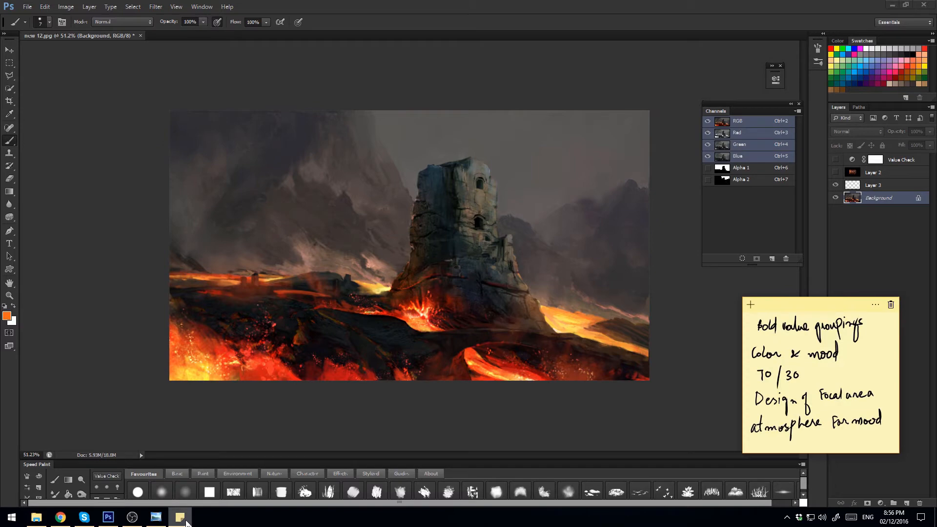
click(186, 522)
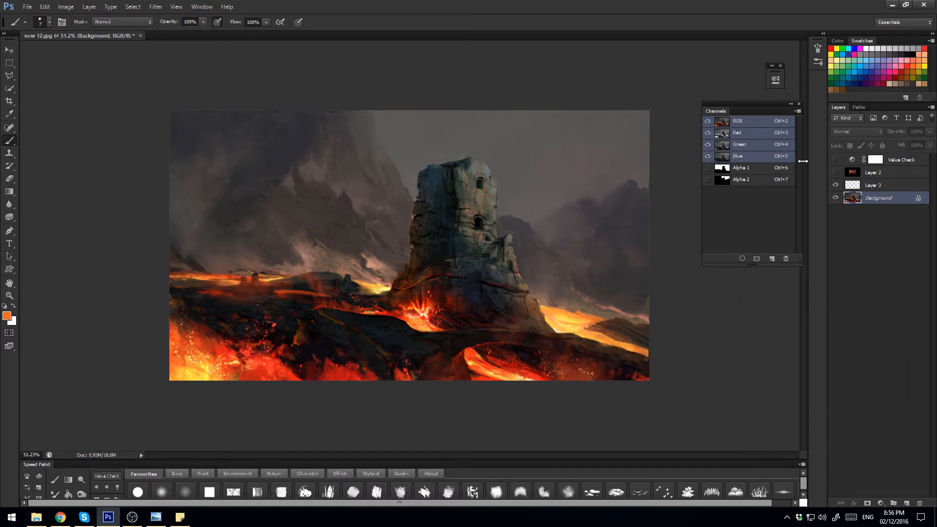
Step: Turn on the Value Check layer and examine the values of the painting and the Layer 2 reference in greyscale
click(835, 160)
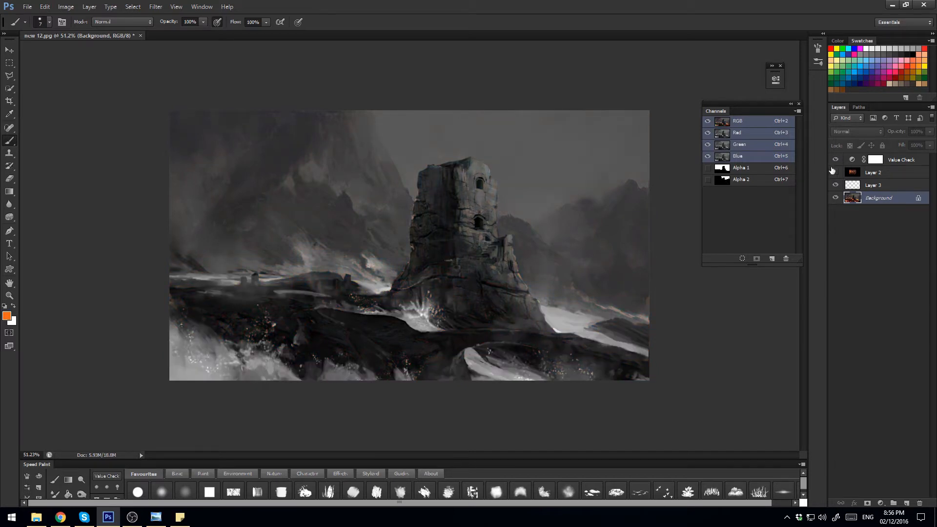
click(835, 172)
key(v)
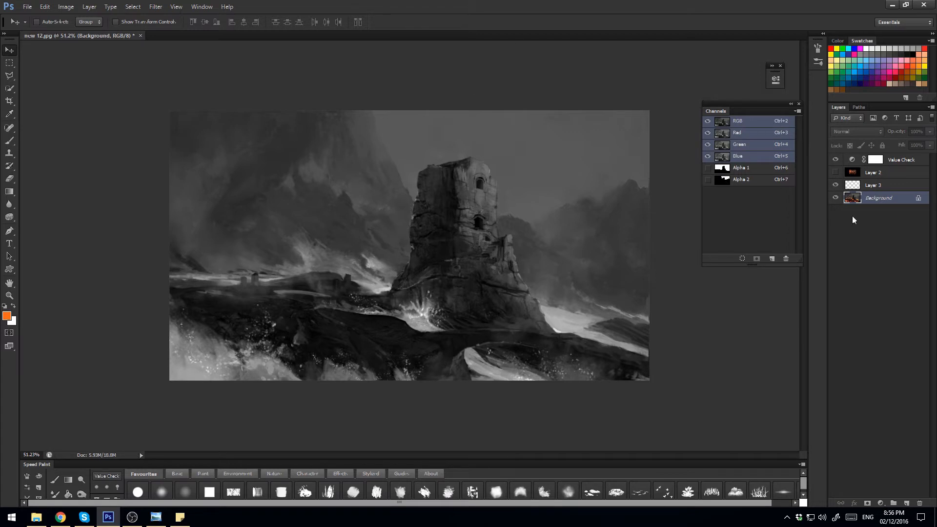
Step: On Layer 3, outline the tower and foreground as one shape in a sampled near-black and scribble across it
click(873, 185)
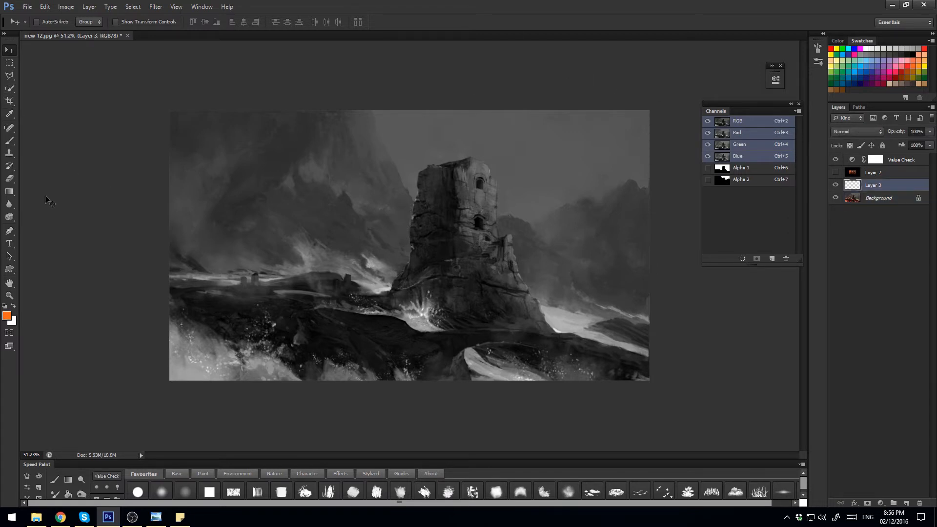
key(b)
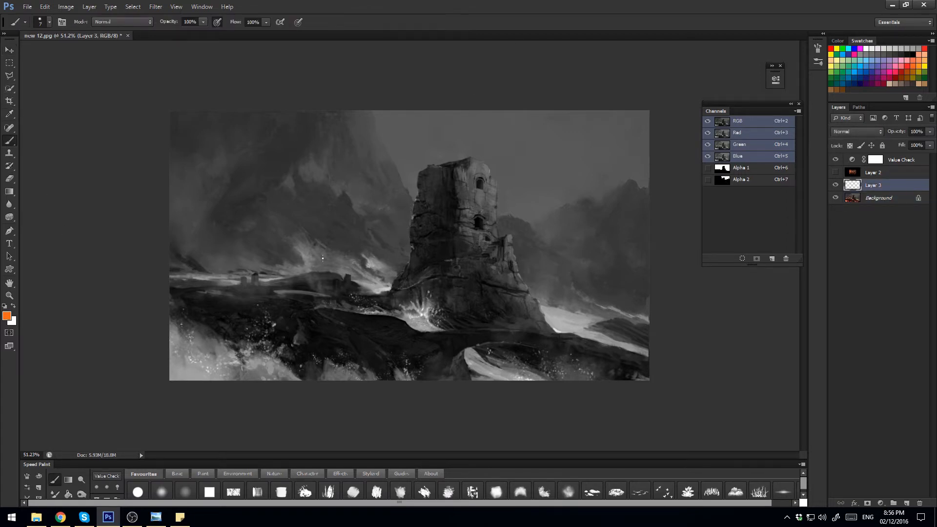
alt+click(396, 319)
mouse_move(650, 350)
mouse_down()
mouse_move(556, 321)
mouse_move(488, 188)
mouse_move(428, 177)
mouse_move(312, 287)
mouse_move(170, 287)
mouse_up()
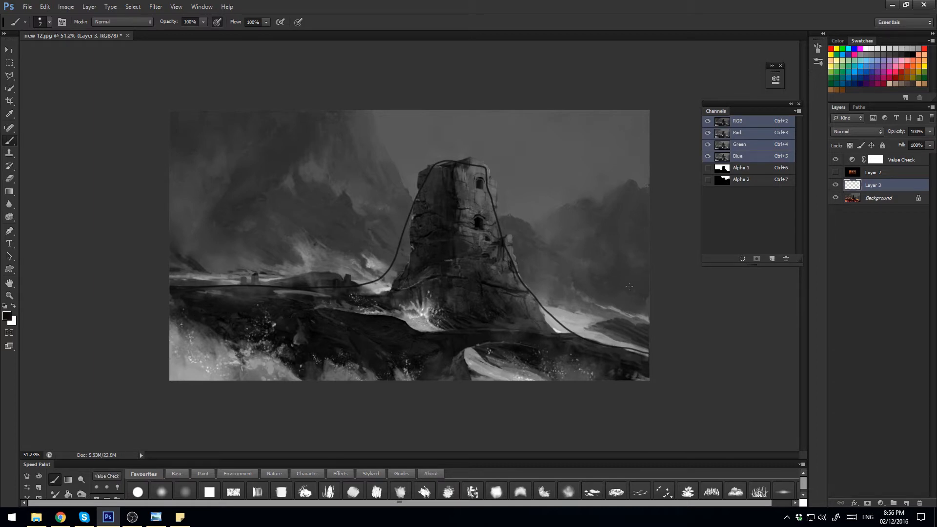
mouse_move(447, 173)
mouse_down()
mouse_move(507, 283)
mouse_move(556, 330)
mouse_move(440, 290)
mouse_move(288, 361)
mouse_move(200, 342)
mouse_move(171, 320)
mouse_up()
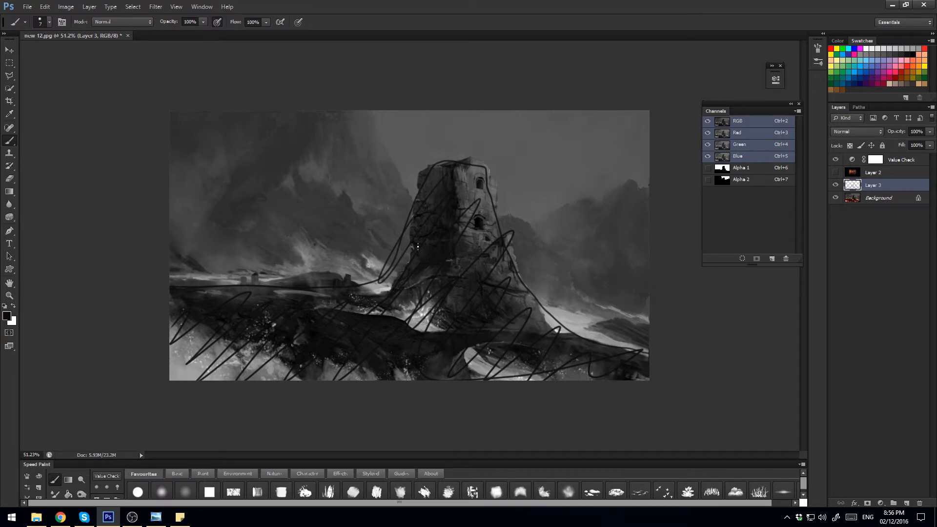
Step: Delete Layer 3 with its scribbles and hide the Value Check layer
key(Delete)
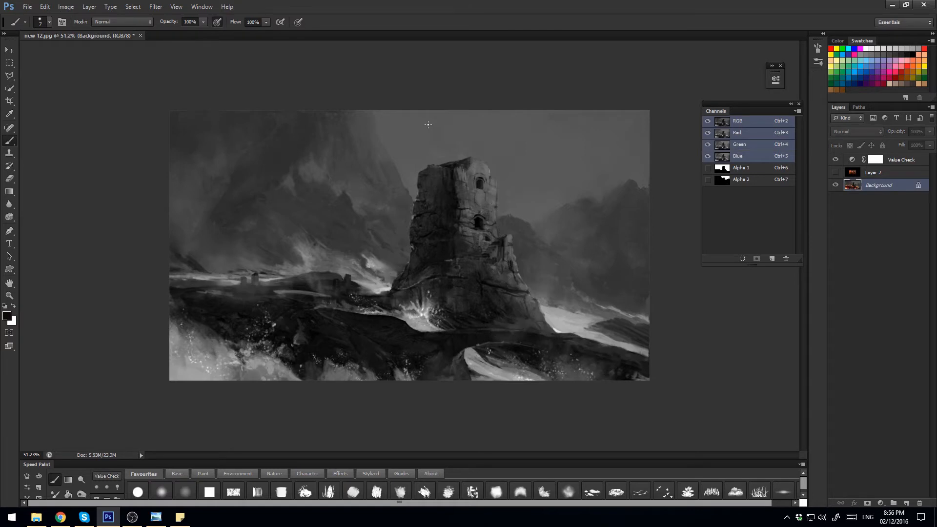
click(836, 162)
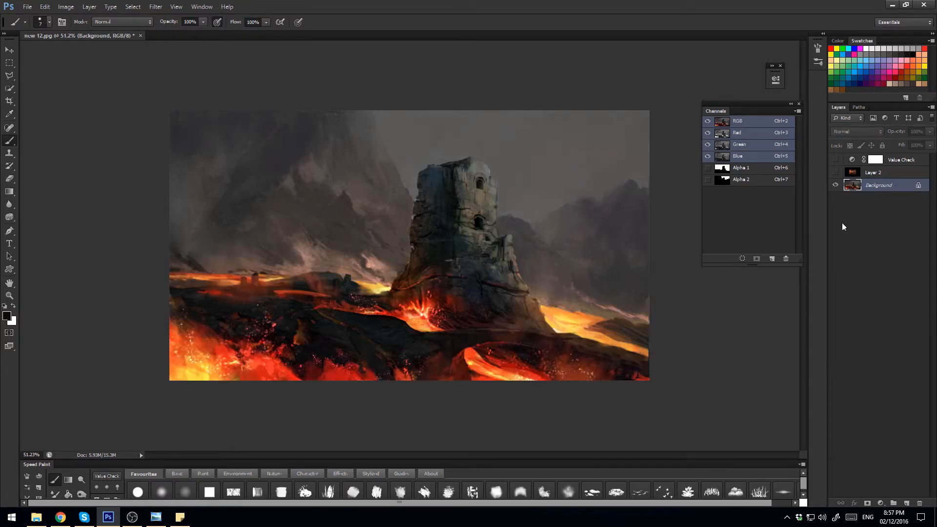
Step: Add a new layer, load the open sky behind the tower as a selection and sample its grey for the brush
click(907, 503)
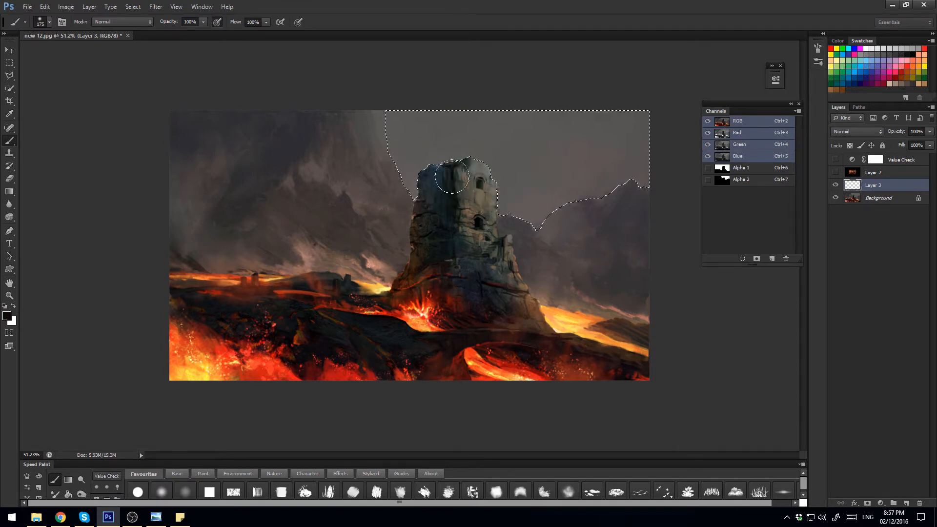
alt+click(524, 200)
click(838, 41)
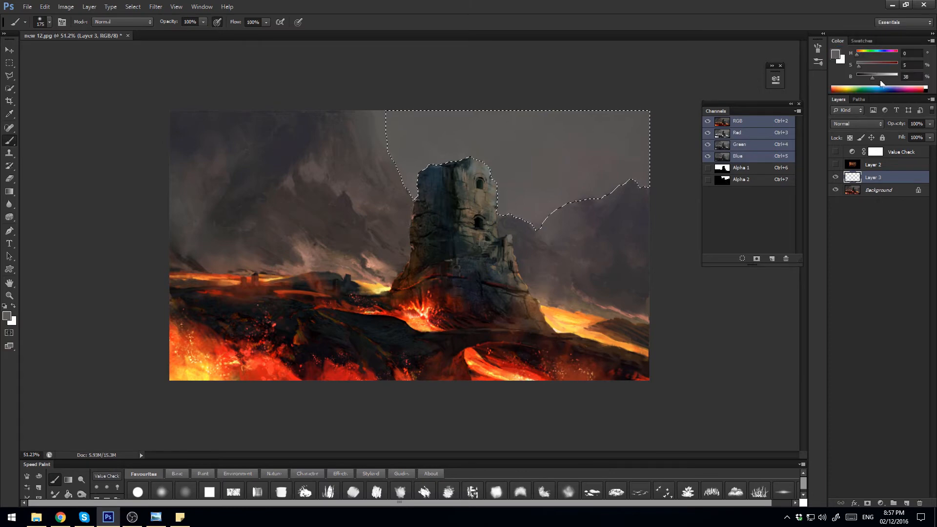
drag(881, 79, 885, 79)
alt+click(535, 225)
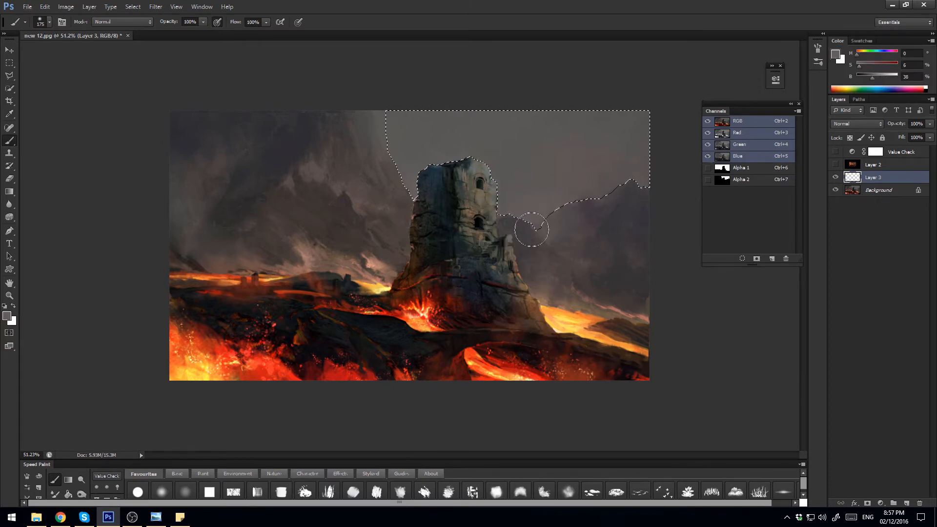
Step: Brush the sampled grey over the selected sky at size 700, compare it with Layer 3 hidden, and lighten the colour to 71% brightness
key(bracketright)
key(bracketright)
key(bracketright)
mouse_move(576, 274)
mouse_down()
mouse_move(504, 218)
mouse_move(584, 230)
mouse_up()
click(836, 180)
click(836, 180)
drag(877, 78, 886, 78)
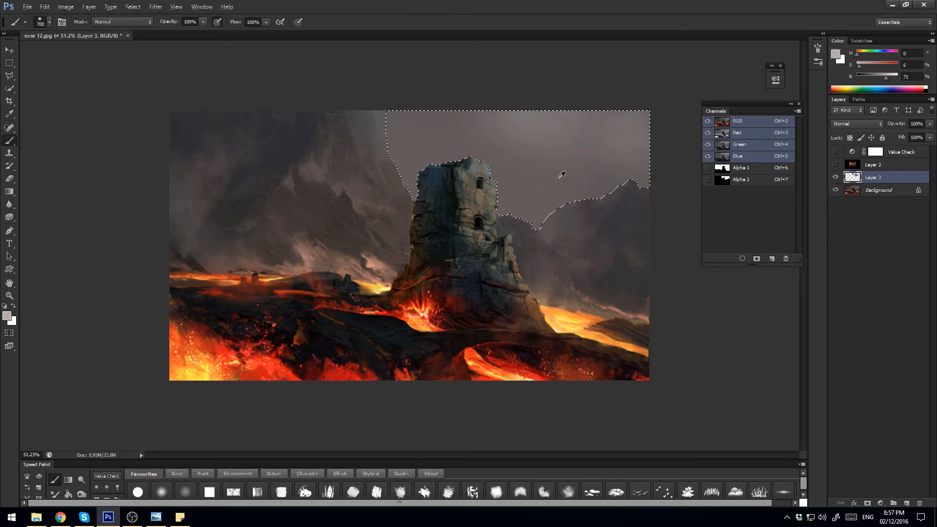
Step: Sample a near-black from the tower, clear the selection outline and darken the upper sky with the brush enlarged to 1300
alt+click(449, 200)
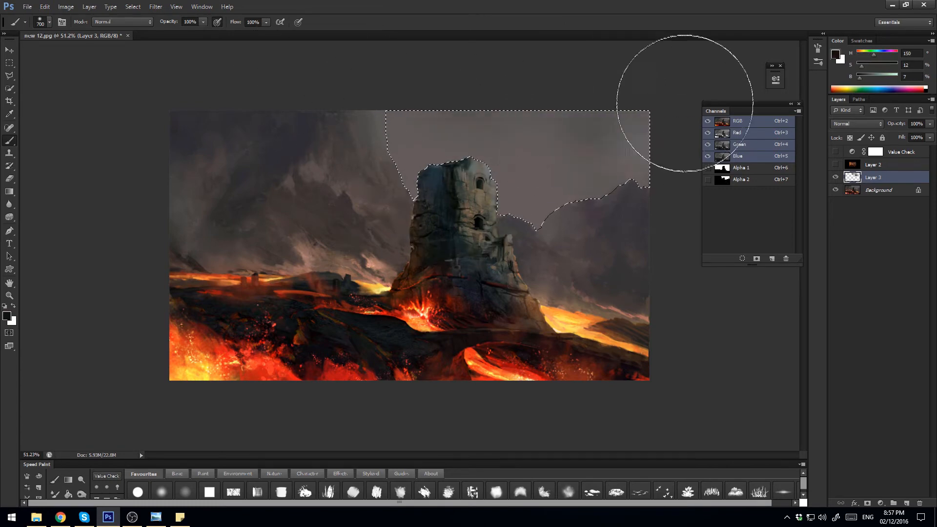
key(ctrl+d)
drag(600, 239, 569, 258)
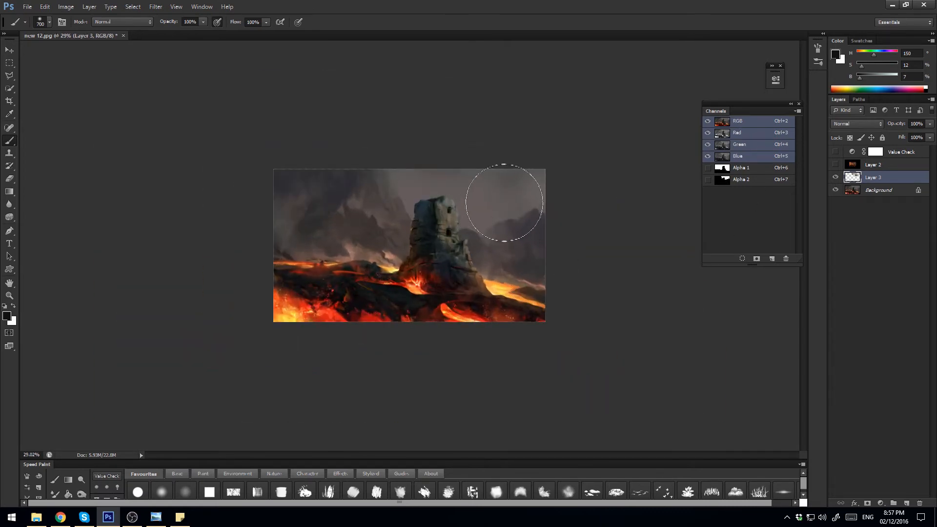
key(bracketright)
key(bracketright)
key(bracketright)
key(bracketright)
key(bracketright)
mouse_move(547, 147)
mouse_down()
mouse_move(466, 139)
mouse_move(423, 157)
mouse_up()
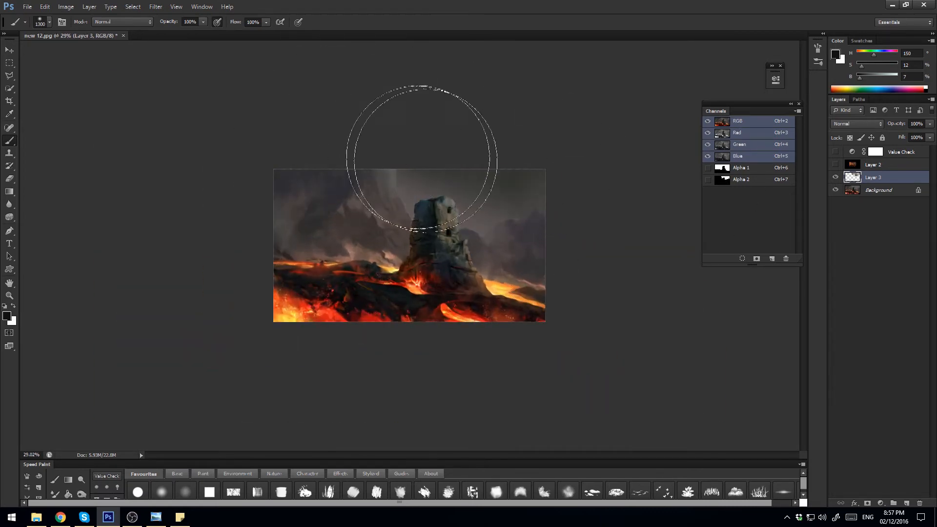
Step: Blend the sky behind the tower into a soft gradient by repeatedly sampling its lighter and darker greys and brushing them in
alt+click(472, 205)
drag(492, 213, 373, 126)
alt+click(540, 171)
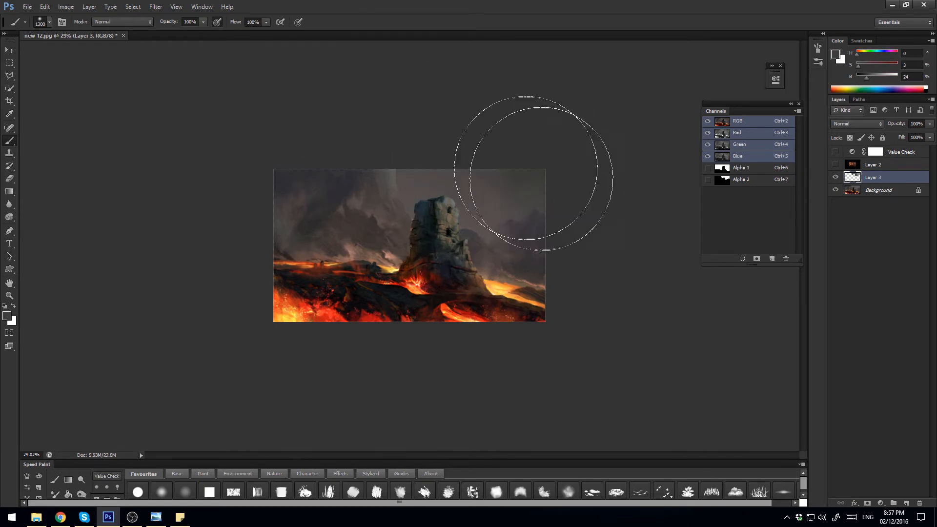
drag(533, 173, 368, 49)
alt+click(470, 215)
drag(475, 241, 308, 156)
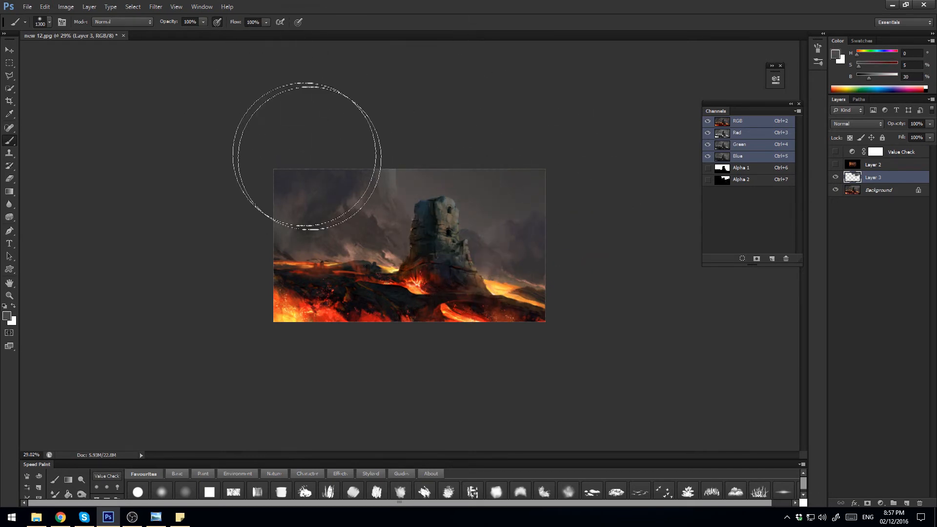
alt+click(523, 169)
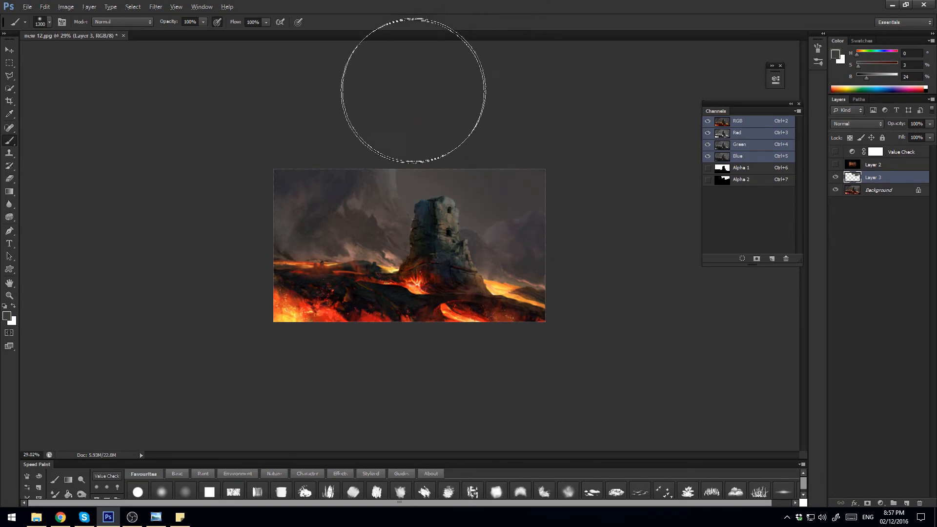
alt+click(466, 218)
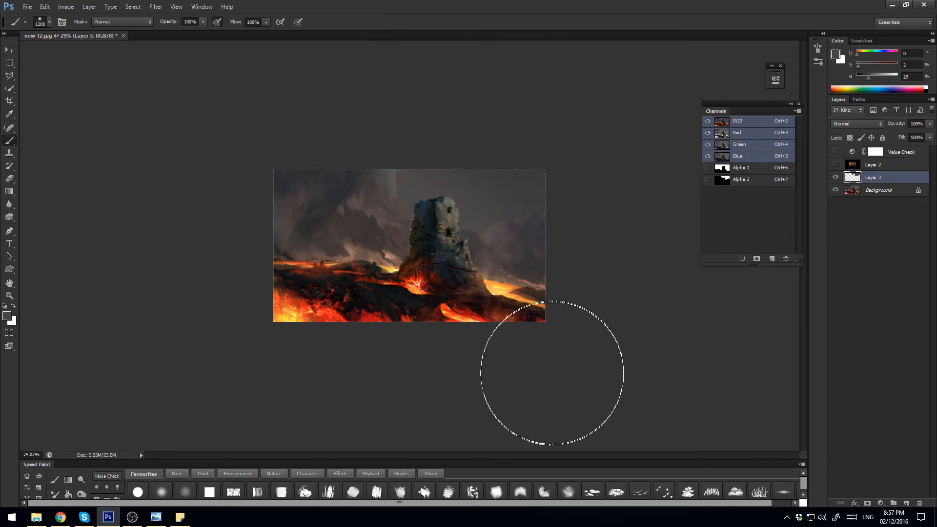
alt+click(514, 195)
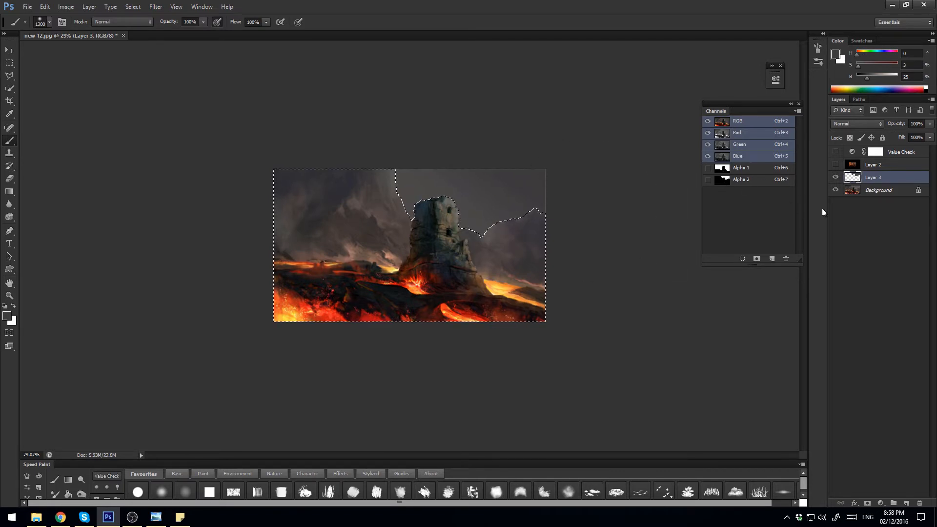
Step: Add a new layer above Layer 3 with a mask that excludes the open sky, and load that mask as a selection
click(906, 503)
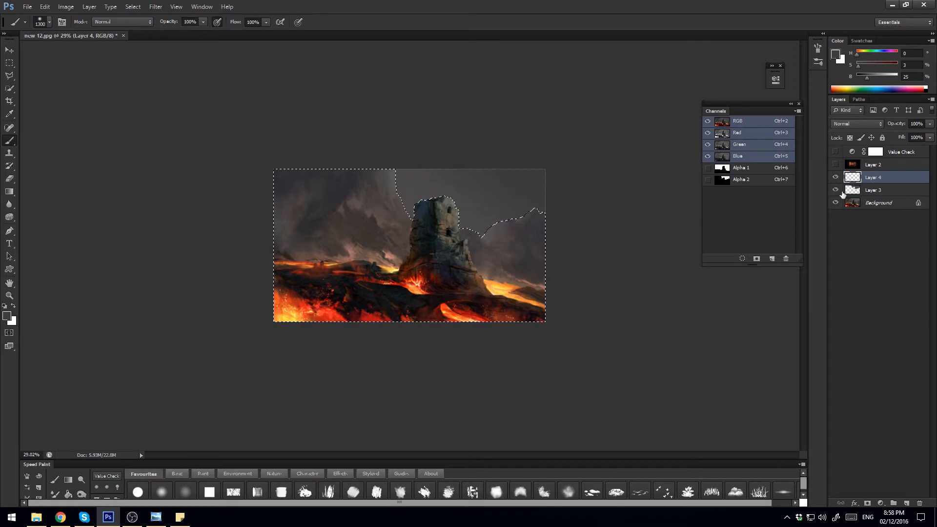
click(867, 502)
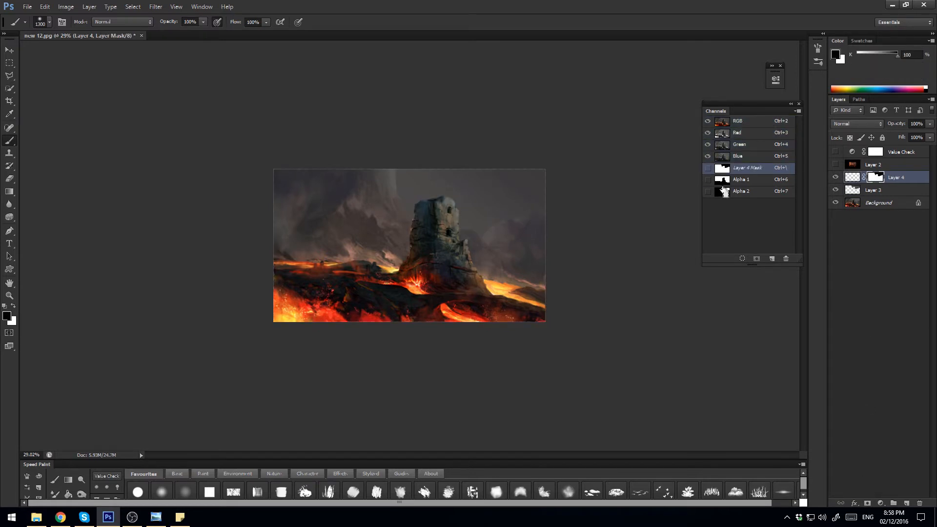
ctrl+click(723, 195)
ctrl+click(873, 179)
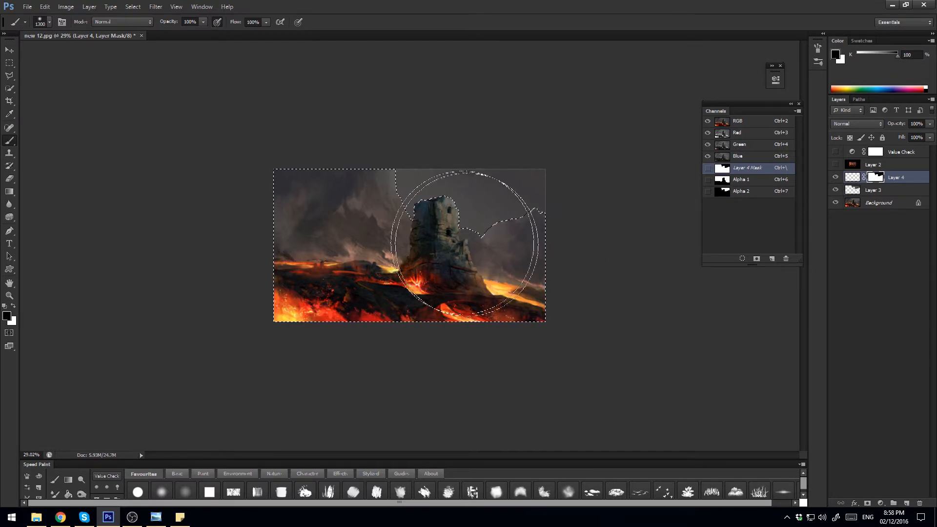
Step: Fill the tower and lava foreground with black on Layer 4's mask, return to the layer's pixels and deselect
ctrl+click(723, 195)
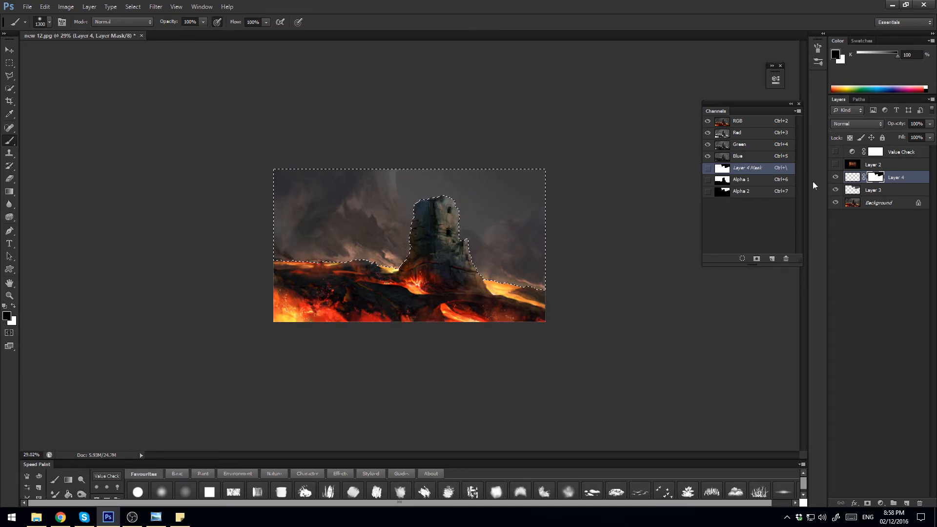
key(alt+BackSpace)
click(852, 177)
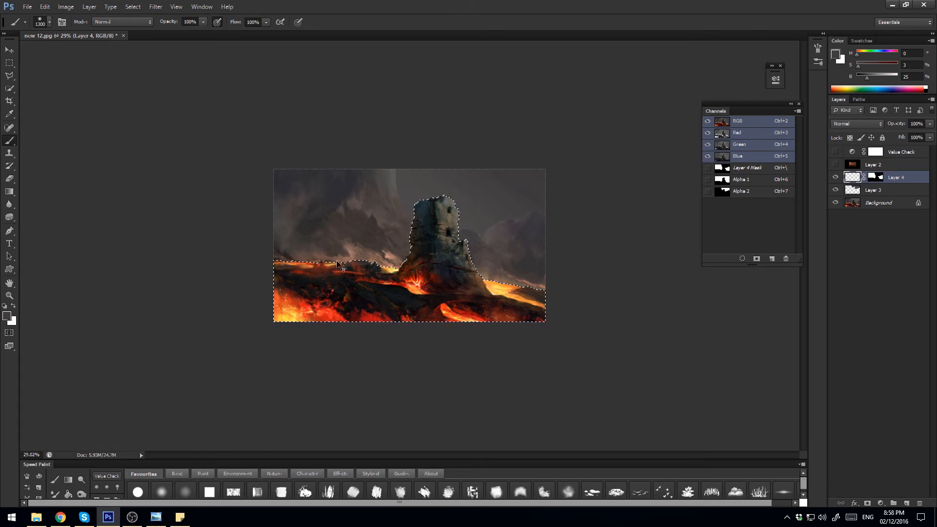
key(ctrl+d)
Step: Sample the dark blue-grey of the cliff, set the brush mode to Darken and paint over the mountains on both sides of the tower
alt+click(352, 181)
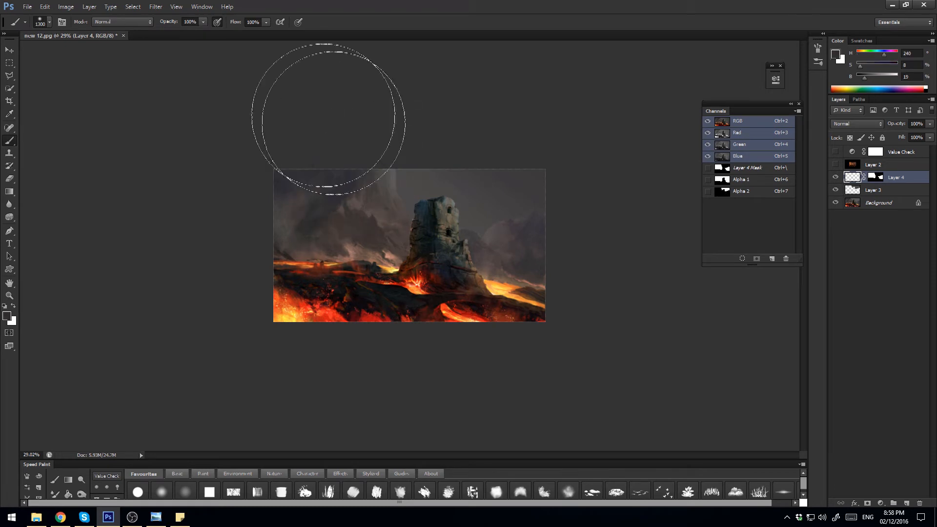
click(134, 22)
click(115, 72)
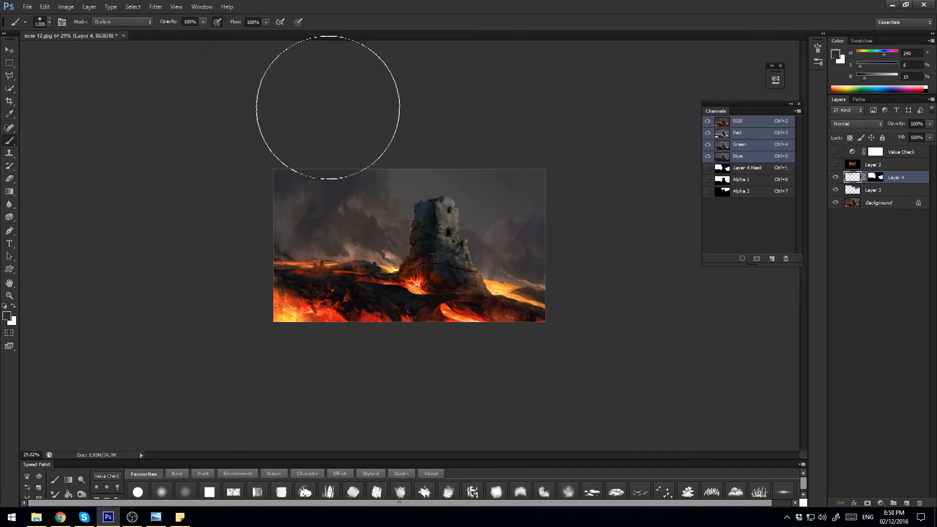
drag(337, 209, 399, 157)
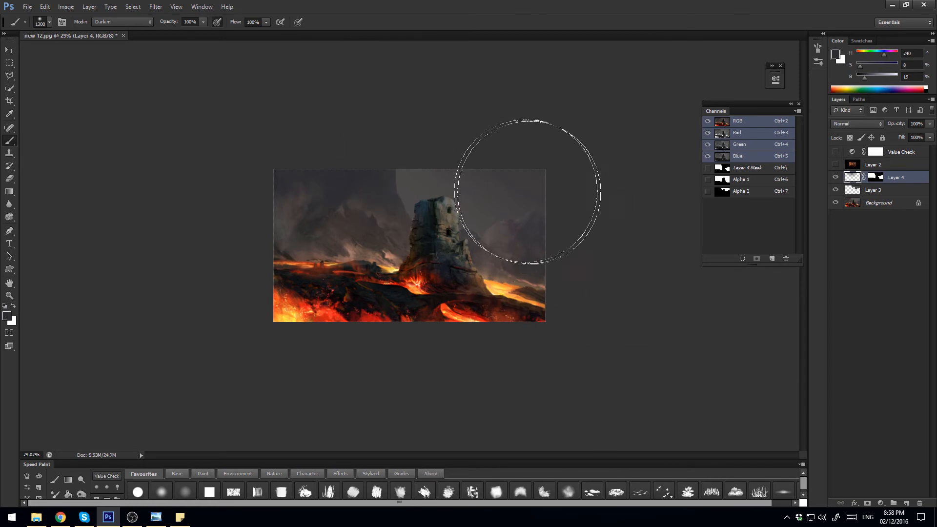
drag(529, 193, 599, 285)
Step: Sample tones from the sky, mountains and dark foreground, reducing the brush to 900 to darken the background mountains on Layer 4
alt+click(508, 207)
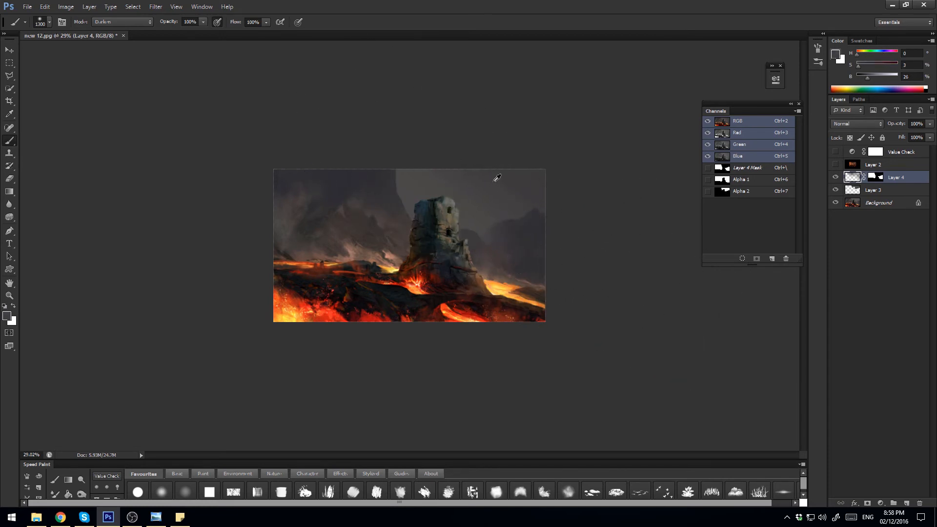
alt+click(373, 217)
alt+click(306, 257)
alt+click(320, 279)
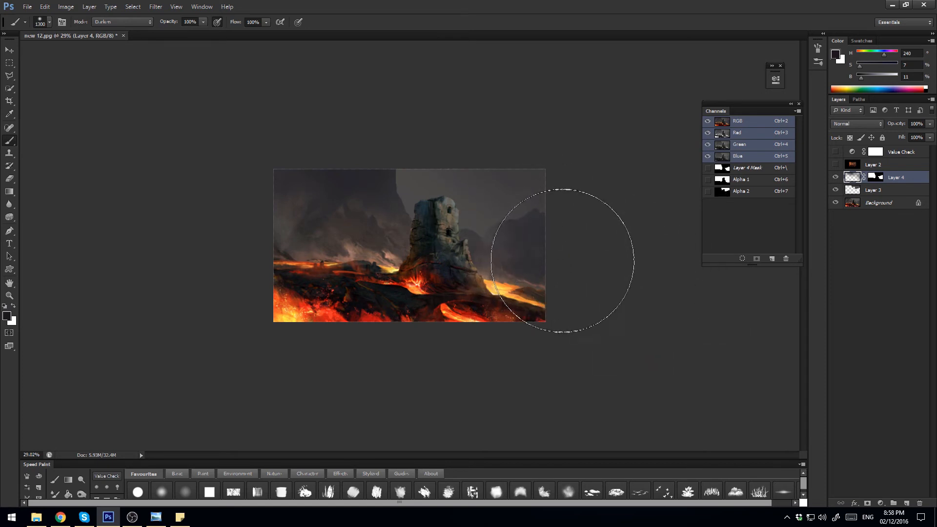
key(bracketleft)
key(bracketleft)
key(bracketleft)
key(bracketleft)
key(bracketleft)
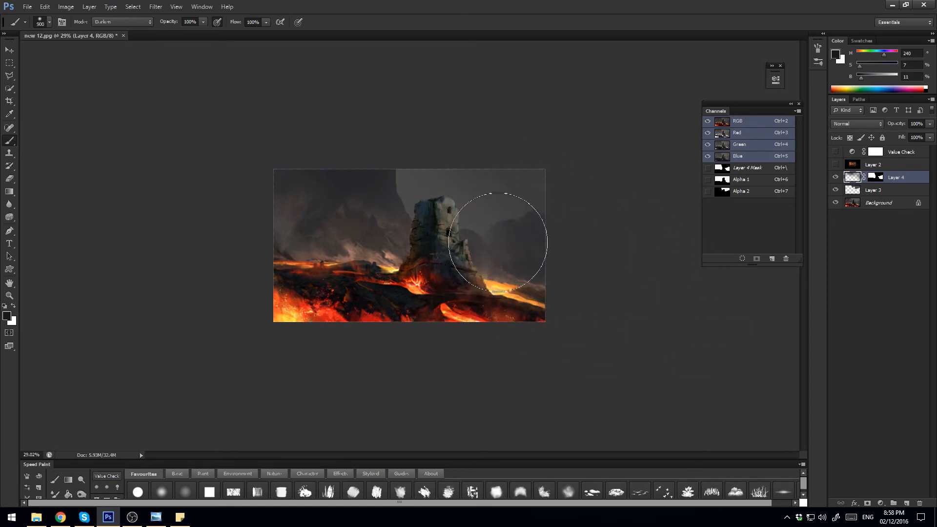
Step: Even out the mountain tones beside the tower with sampled greys and the brush reduced to 300
alt+click(500, 224)
key(bracketleft)
key(bracketleft)
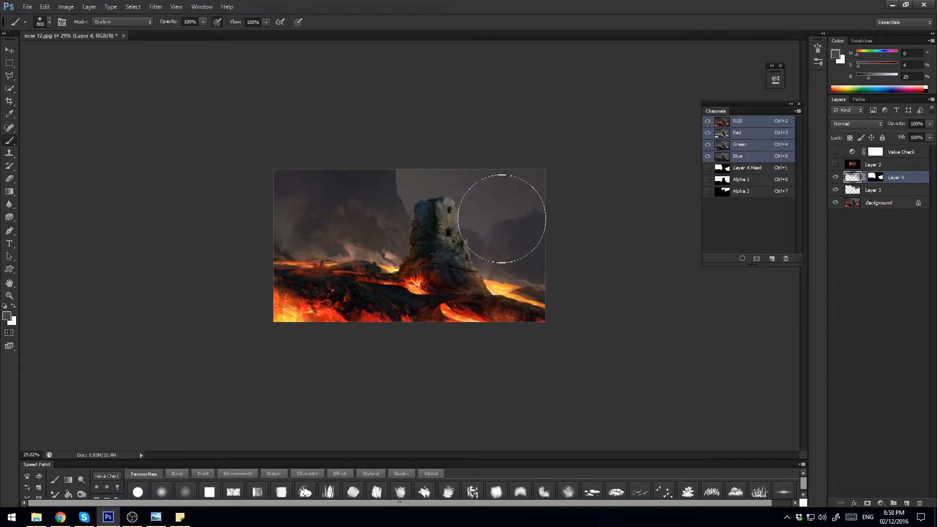
key(bracketleft)
key(bracketleft)
key(bracketleft)
alt+click(383, 182)
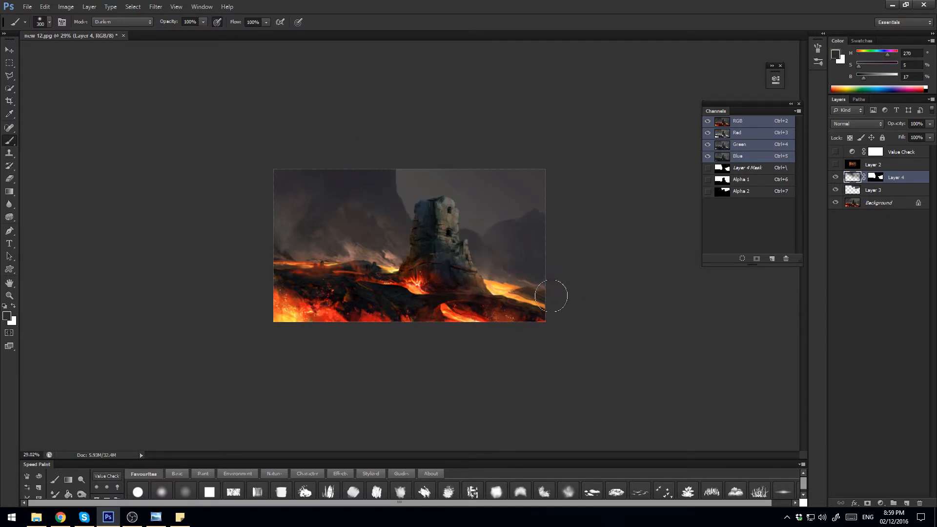
Step: Darken and simplify the cliffs behind the tower with resampled dark tones, enlarging the brush to 700
alt+click(487, 214)
alt+click(388, 186)
drag(337, 203, 321, 149)
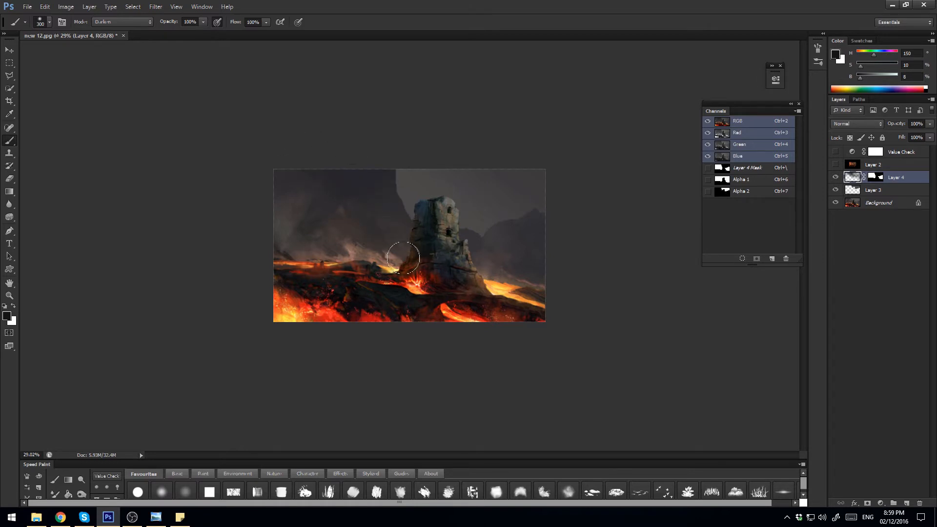
key(bracketright)
key(bracketright)
key(bracketright)
key(bracketright)
mouse_move(622, 231)
mouse_down()
mouse_move(584, 234)
mouse_move(620, 238)
mouse_up()
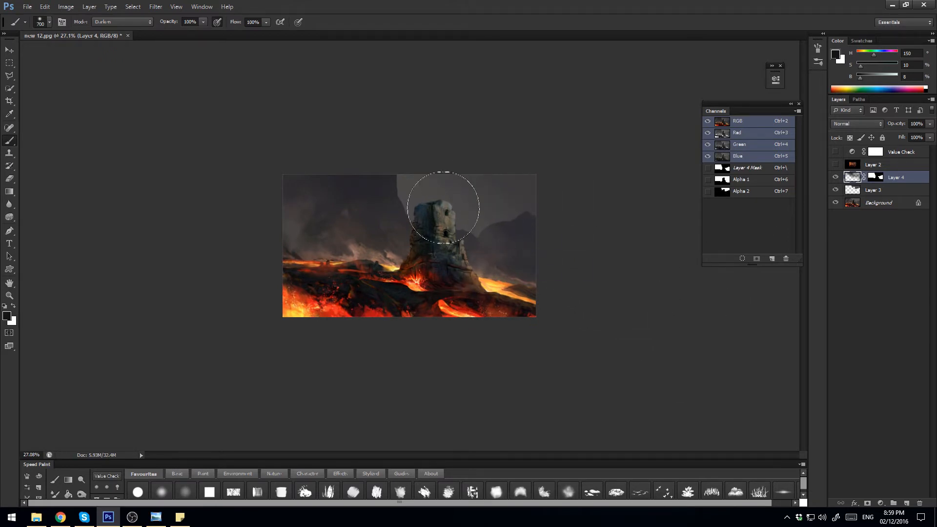
Step: Compare the painting with Layers 4 and 3 hidden and shown, and examine its value groups with the Value Check layer on
drag(836, 179, 836, 193)
click(836, 190)
click(835, 152)
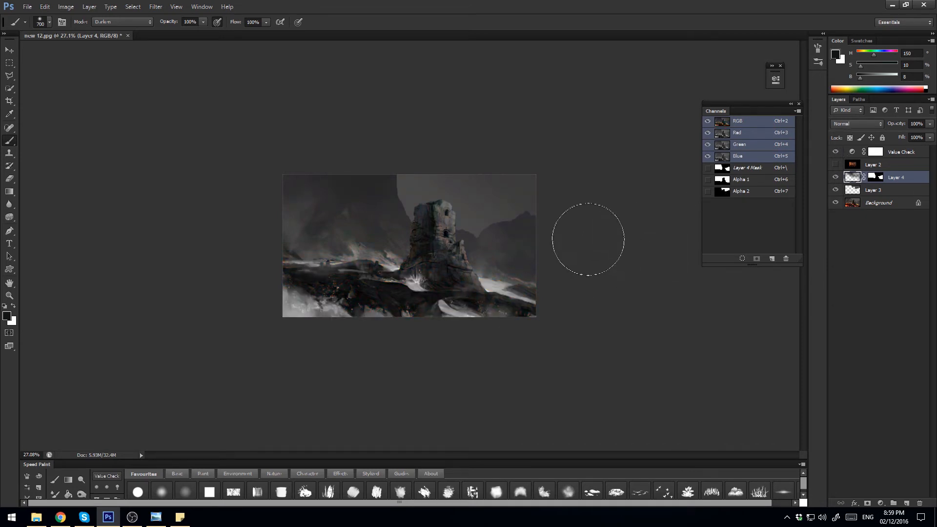
mouse_move(592, 225)
mouse_down()
mouse_move(549, 224)
mouse_move(594, 222)
mouse_up()
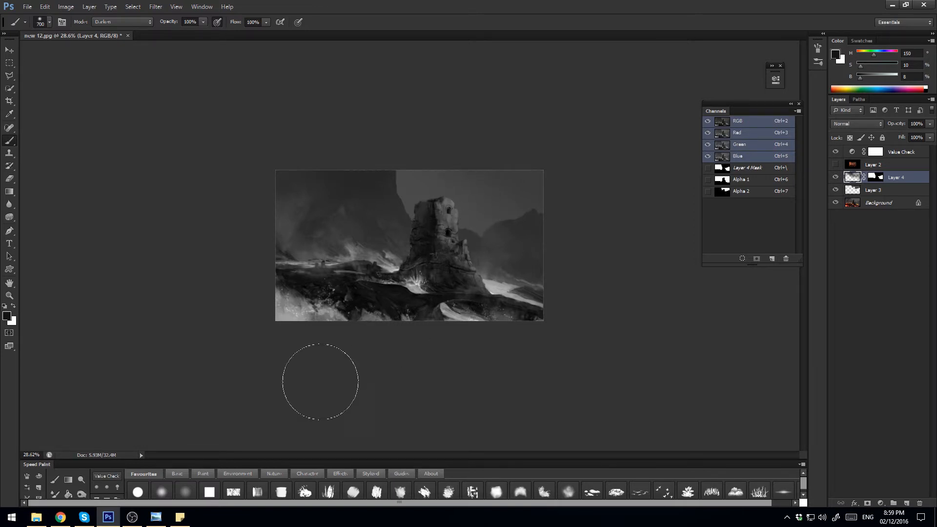
Step: Review the handwritten sticky note of painting principles, return to the greyscale painting, and check the note once more
click(184, 518)
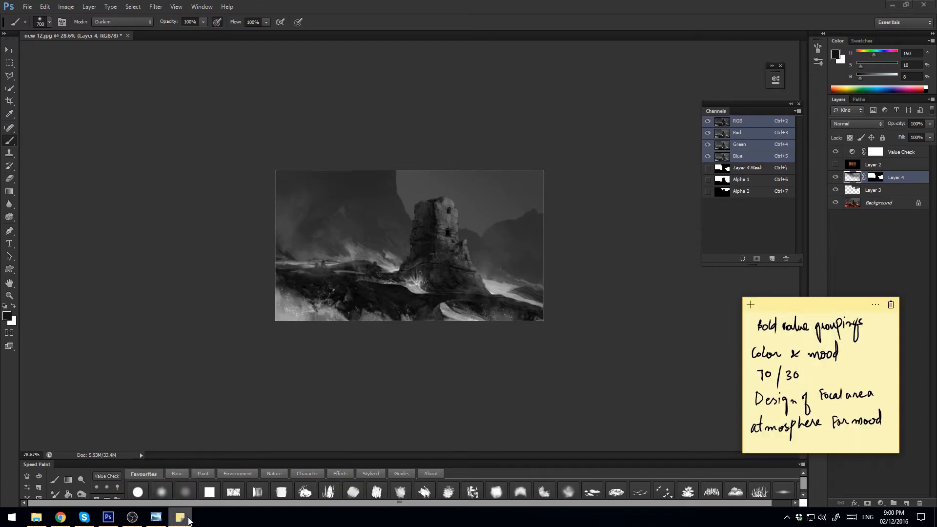
click(187, 521)
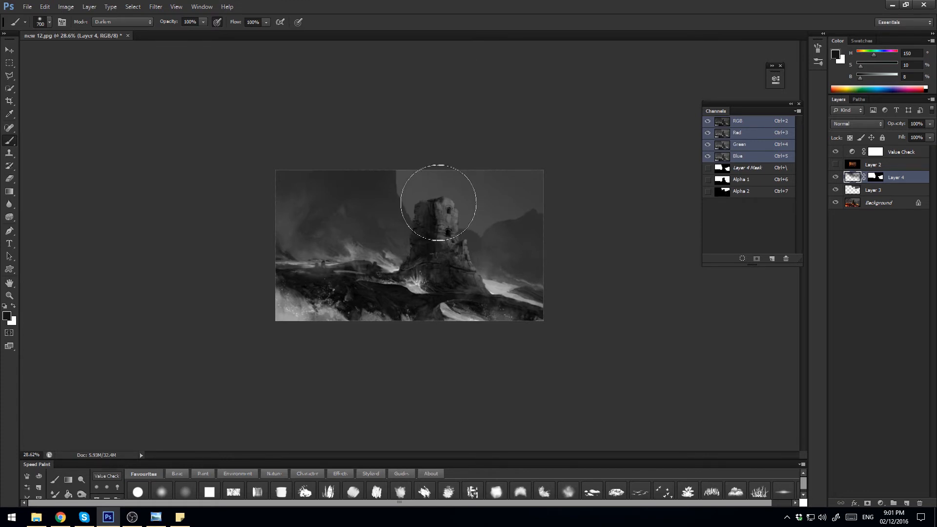
click(185, 519)
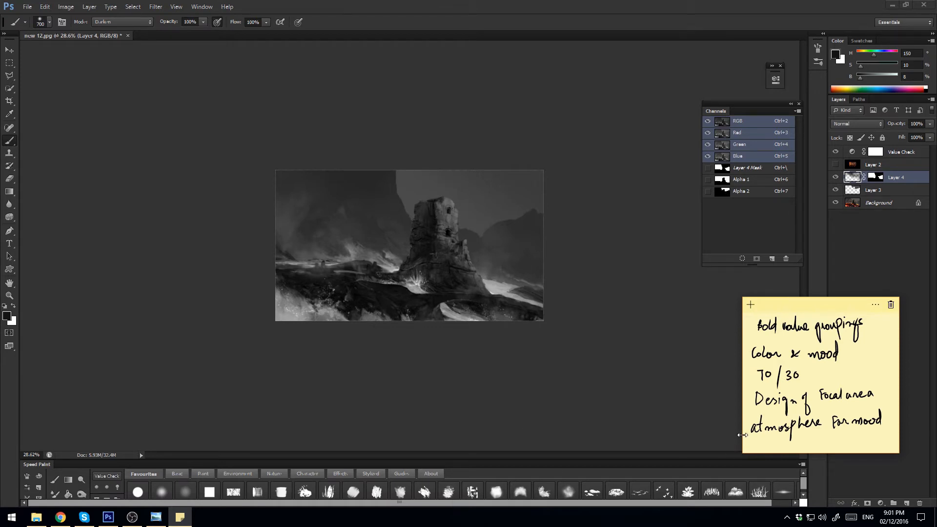
click(180, 517)
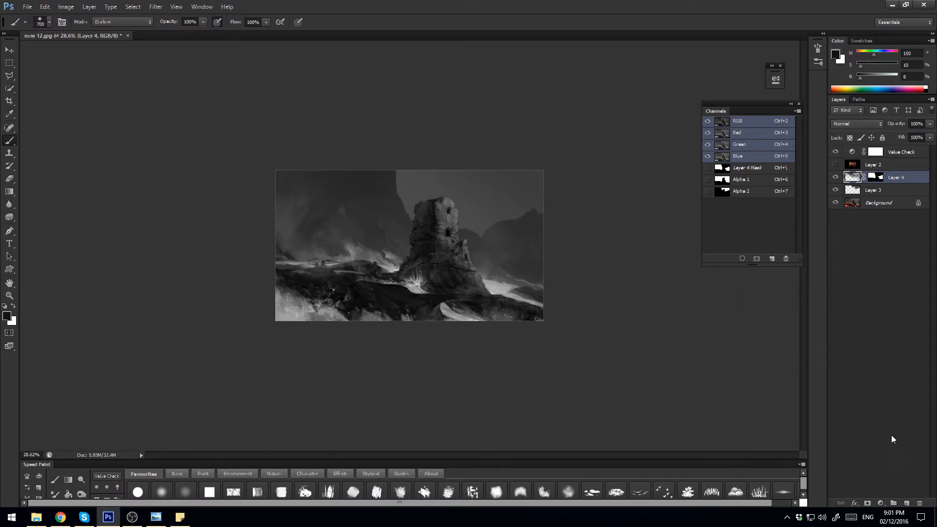
Step: Add a new layer, set up a hard round brush at size 25 in pure red, and hide the Value Check layer
click(906, 504)
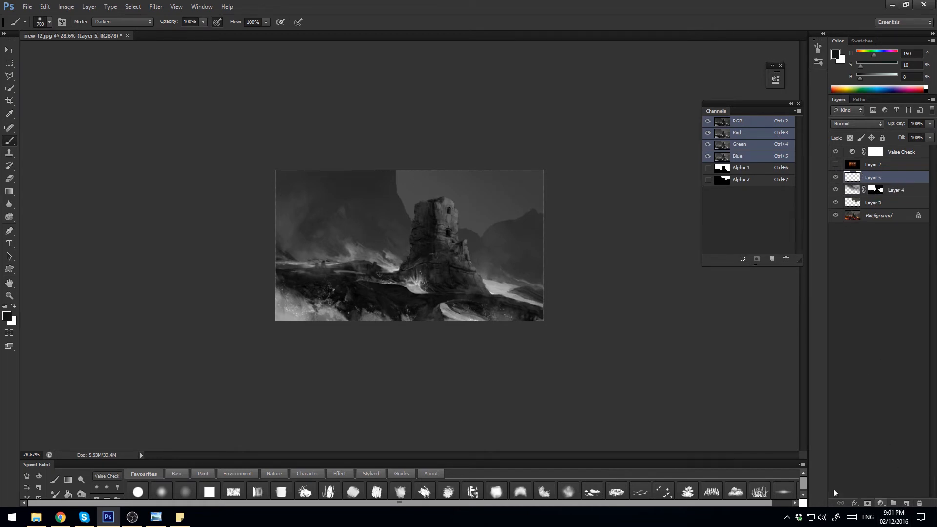
click(138, 491)
mouse_move(871, 66)
mouse_down()
mouse_move(901, 66)
mouse_move(900, 78)
mouse_move(857, 52)
mouse_up()
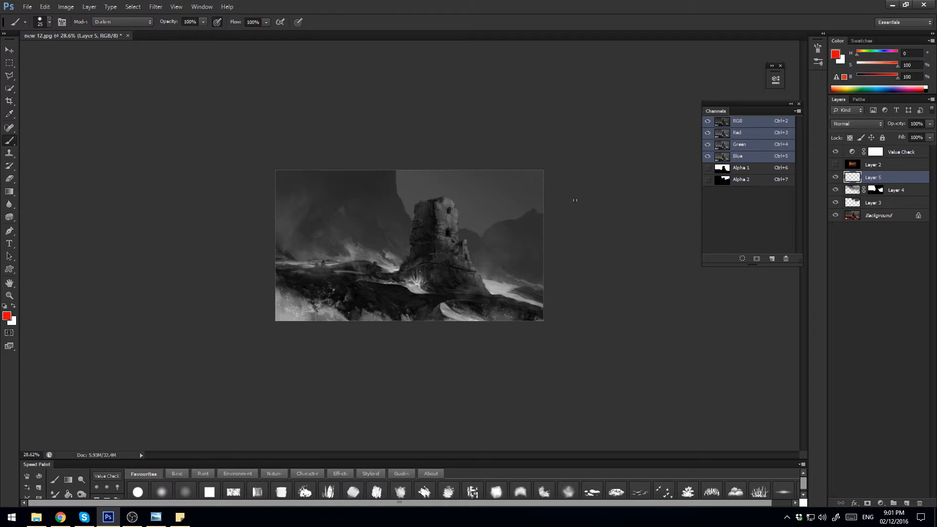
mouse_move(398, 272)
mouse_down()
mouse_move(421, 203)
mouse_move(440, 199)
mouse_move(483, 281)
mouse_up()
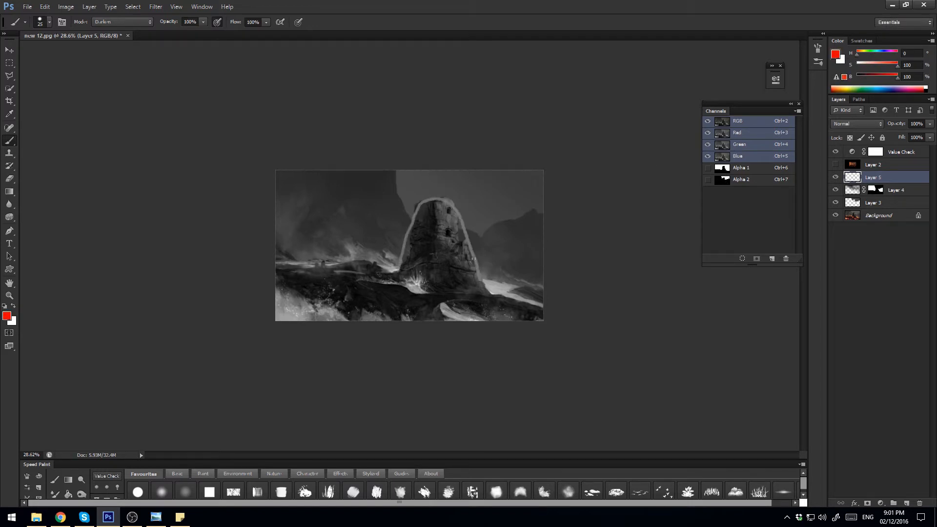
key(ctrl+z)
click(836, 151)
Step: Try tracing the tower's silhouette in red, undoing the trial outlines
mouse_move(398, 278)
mouse_down()
mouse_move(424, 204)
mouse_move(477, 284)
mouse_up()
key(ctrl+z)
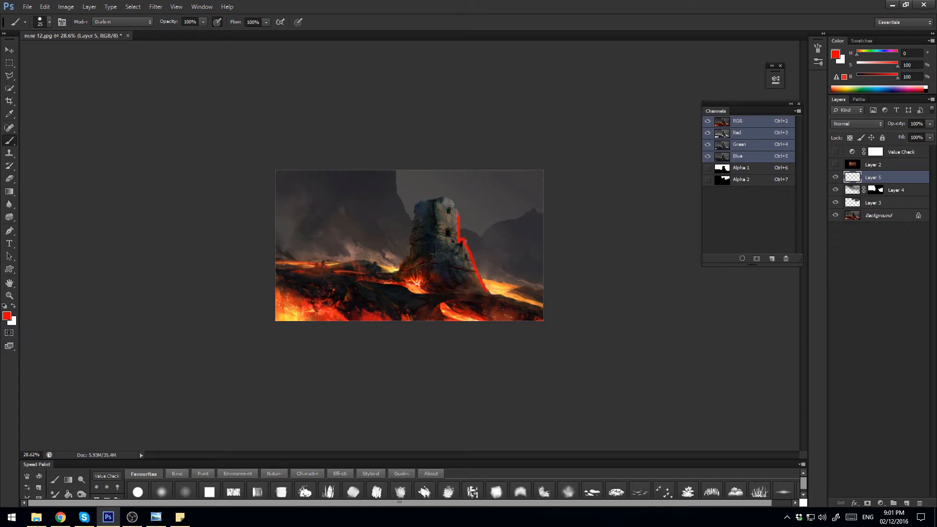
mouse_move(457, 214)
mouse_down()
mouse_move(449, 200)
mouse_move(407, 247)
mouse_move(395, 279)
mouse_up()
key(ctrl+z)
Step: Draw two curved red strokes on Layer 5 across the rocky foreground below the tower, marking the arch and the ground above it
mouse_move(435, 313)
mouse_down()
mouse_move(468, 302)
mouse_move(490, 312)
mouse_up()
drag(418, 295, 494, 299)
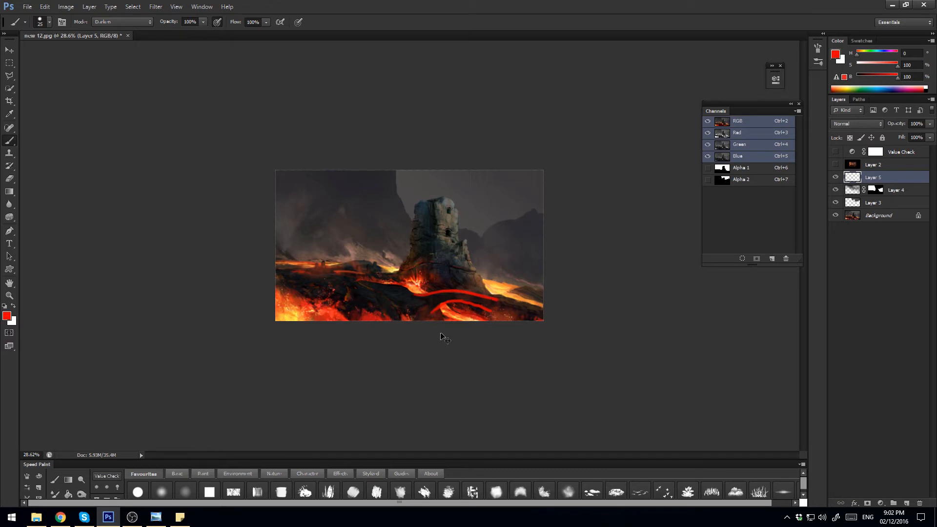
Step: Undo the two red foreground strokes and load the saved background selection, leaving its outline out of view
key(ctrl+alt+z)
key(ctrl+alt+z)
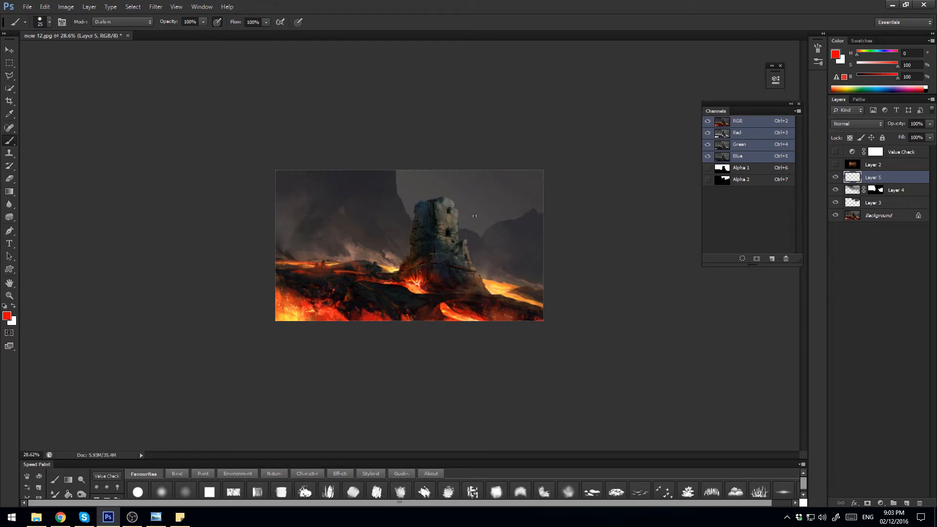
ctrl+click(723, 179)
key(ctrl+d)
Step: Choose an Environment brush at size 1000, sample the lava orange beside the tower, and mute it to H 28, S 52, B 67
click(240, 473)
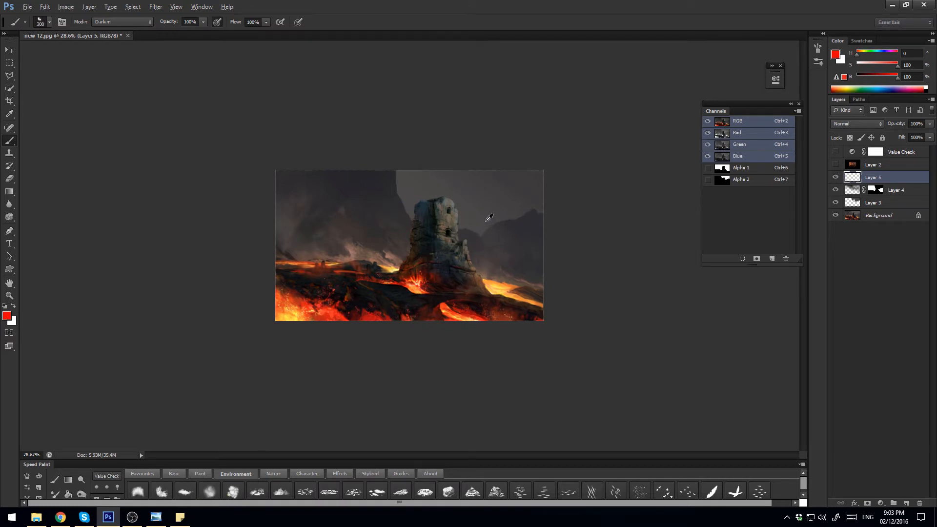
alt+click(492, 281)
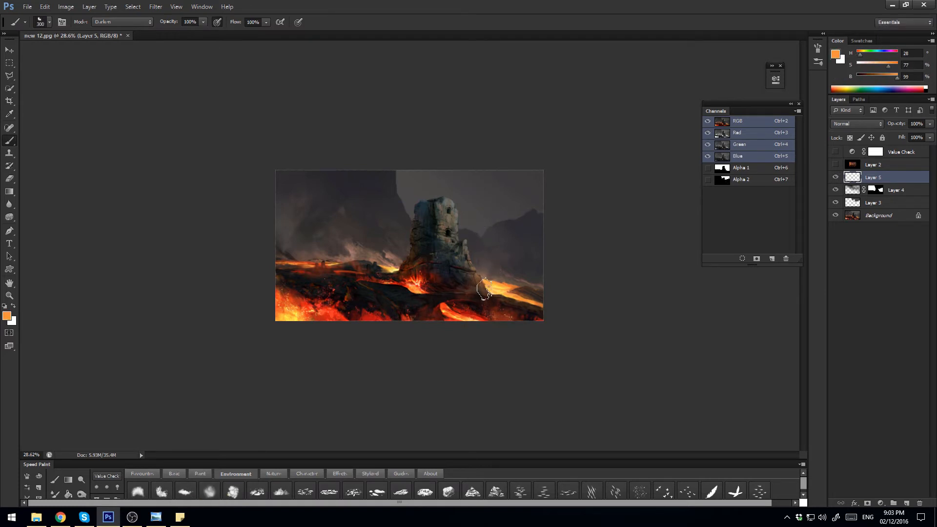
key(bracketright)
key(bracketright)
key(bracketright)
key(bracketright)
key(bracketright)
key(bracketright)
click(884, 77)
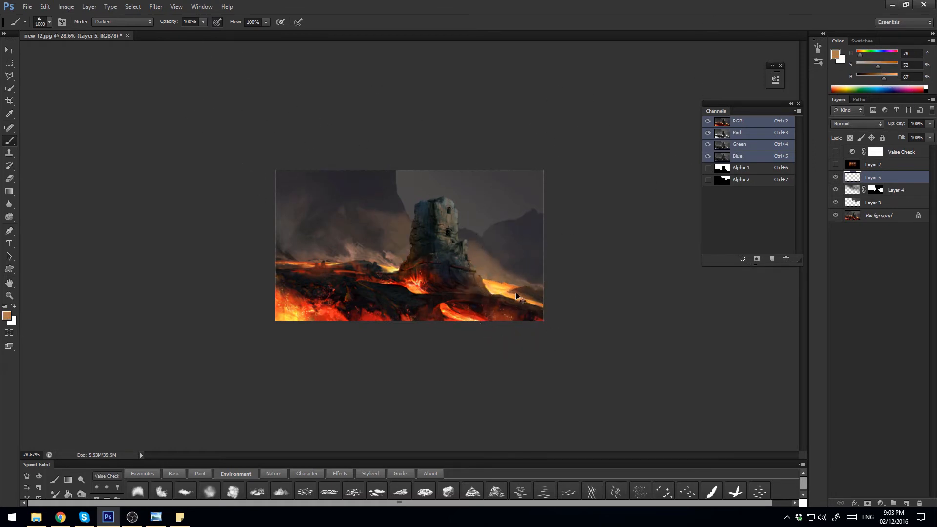
Step: Switch to a soft round Basic brush at size 700 and dab muted orange glow above the lava beside the tower's base
click(175, 475)
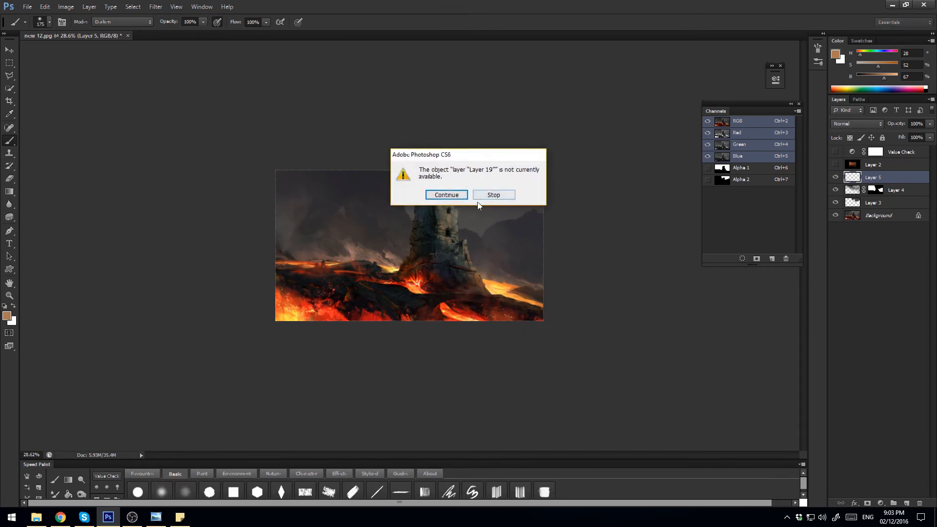
click(493, 195)
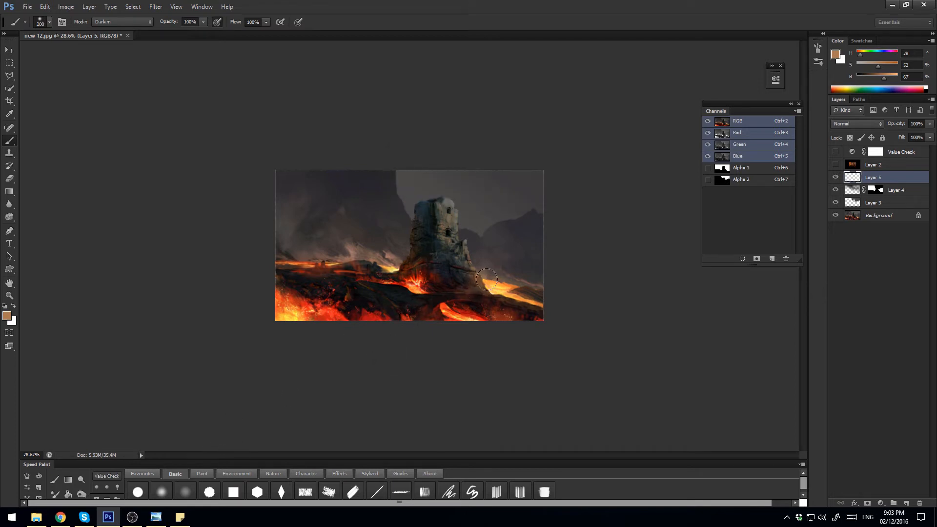
key(bracketright)
key(bracketright)
key(bracketright)
drag(503, 280, 489, 288)
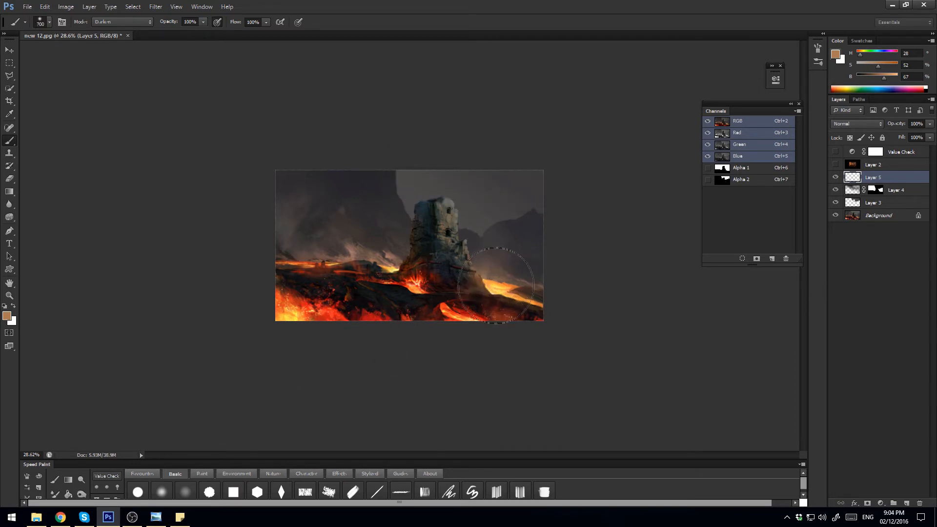
Step: Try a stronger glow beside the tower's base using sampled yellow (H 43, S 60, B 100), and undo it
key(bracketright)
key(bracketright)
key(bracketleft)
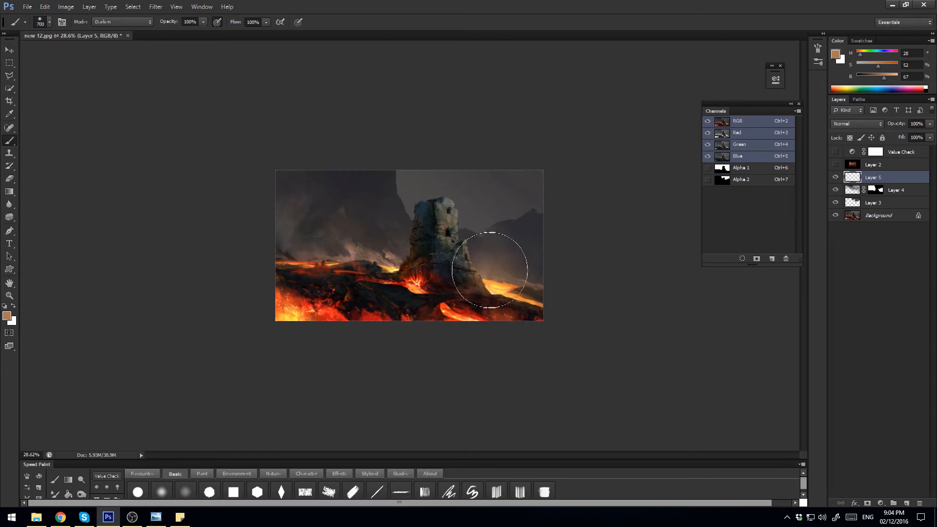
key(ctrl+z)
alt+click(497, 290)
click(503, 278)
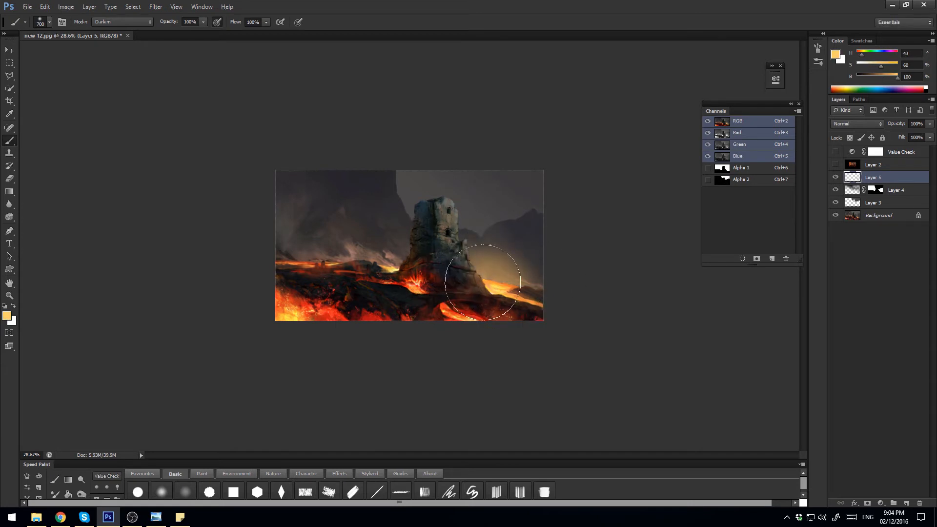
key(ctrl+z)
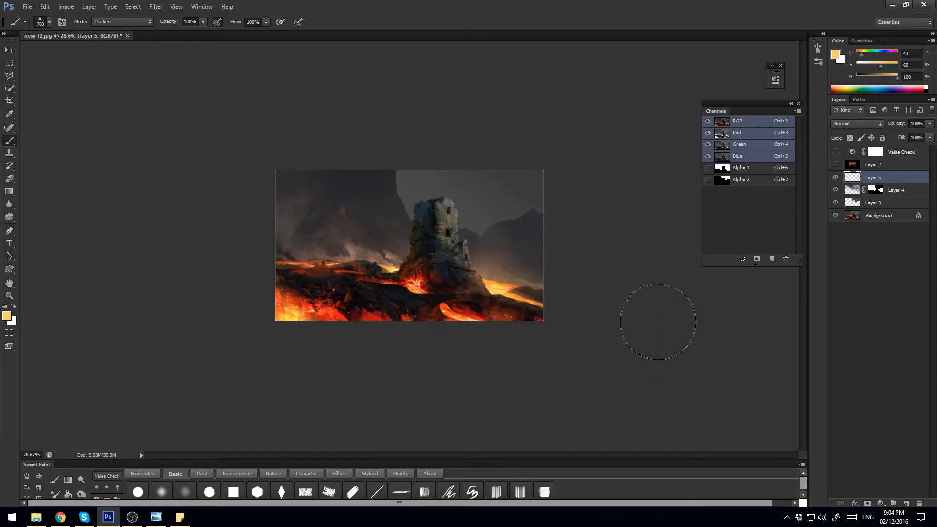
Step: Brush soft orange glow (H 19, S 85, B 99) at size 1100 along the horizon behind the tower, undoing excess strokes
key(bracketright)
key(bracketright)
key(bracketright)
key(bracketright)
alt+click(410, 286)
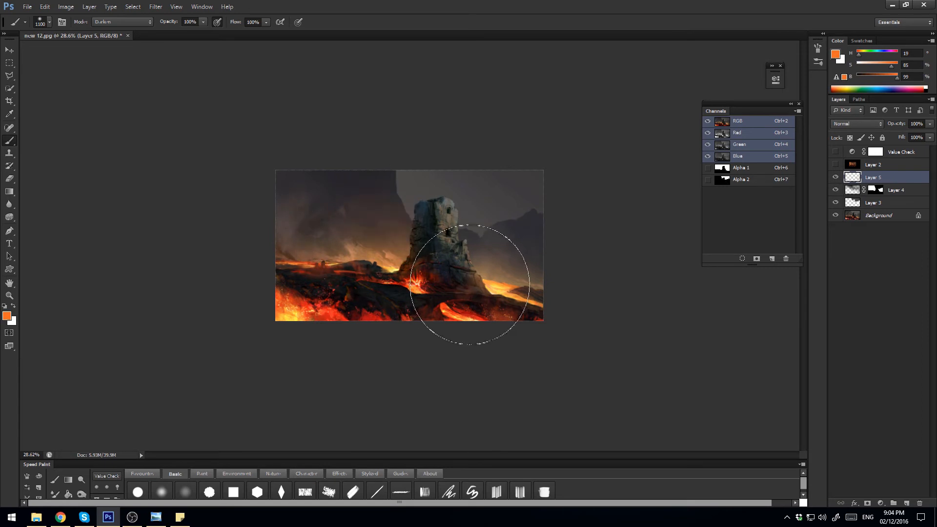
mouse_move(588, 288)
mouse_down()
mouse_move(513, 291)
mouse_move(328, 263)
mouse_move(255, 237)
mouse_up()
mouse_move(410, 282)
mouse_down()
mouse_move(268, 248)
mouse_move(206, 212)
mouse_up()
key(ctrl+alt+z)
key(ctrl+alt+z)
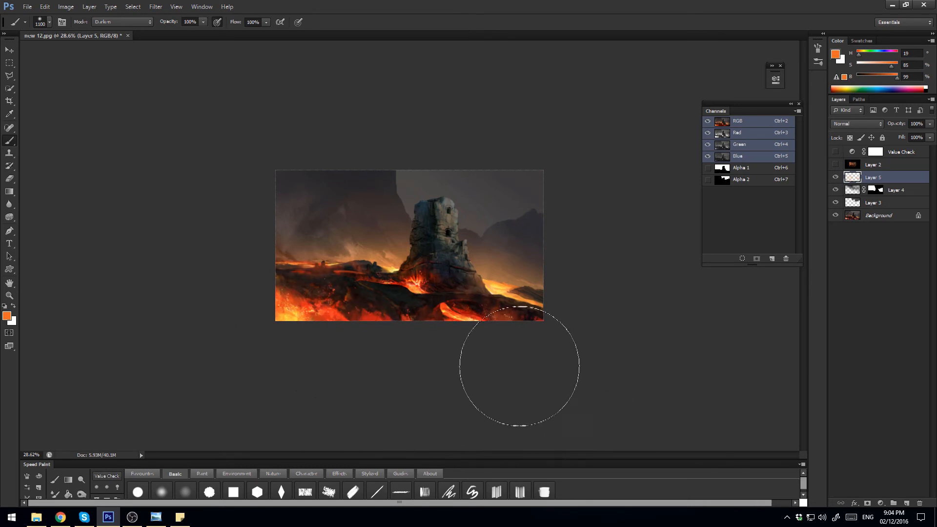
Step: Reduce the brush to size 600 and brush soft orange glow over the foreground lava
key(bracketleft)
key(bracketleft)
key(bracketleft)
key(bracketleft)
key(bracketleft)
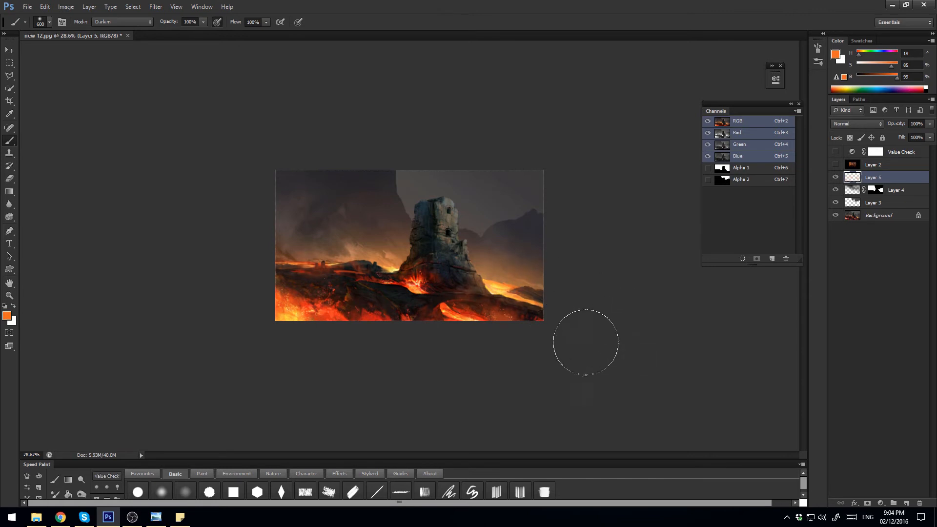
mouse_move(555, 363)
mouse_down()
mouse_move(496, 372)
mouse_move(563, 389)
mouse_move(526, 389)
mouse_move(554, 386)
mouse_up()
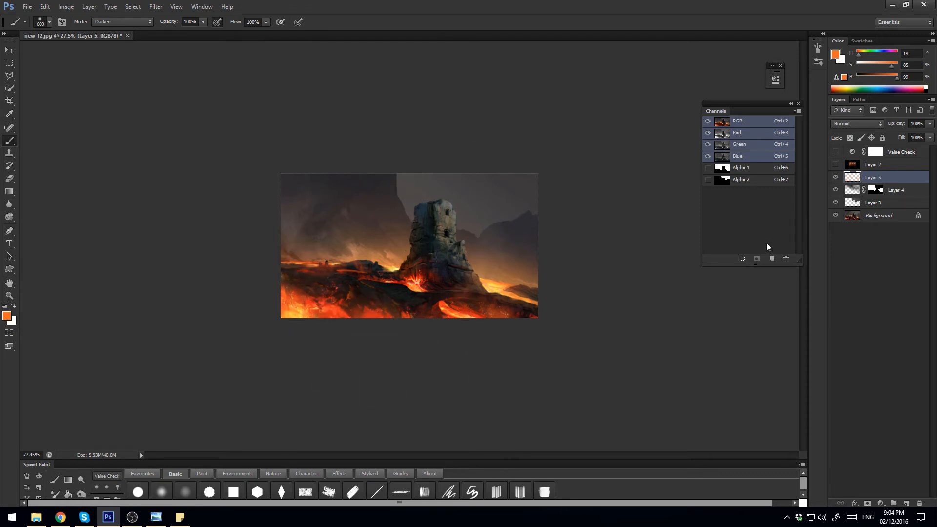
Step: Add a new layer and dab dark brown smoke (H 22, S 45, B 26) beside the tower with an Environment brush at size 300
click(906, 504)
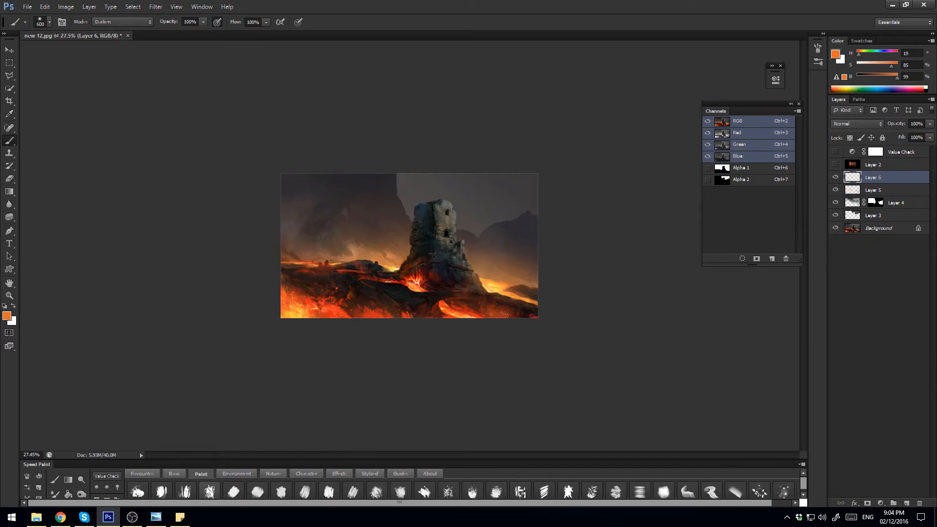
click(158, 473)
click(229, 473)
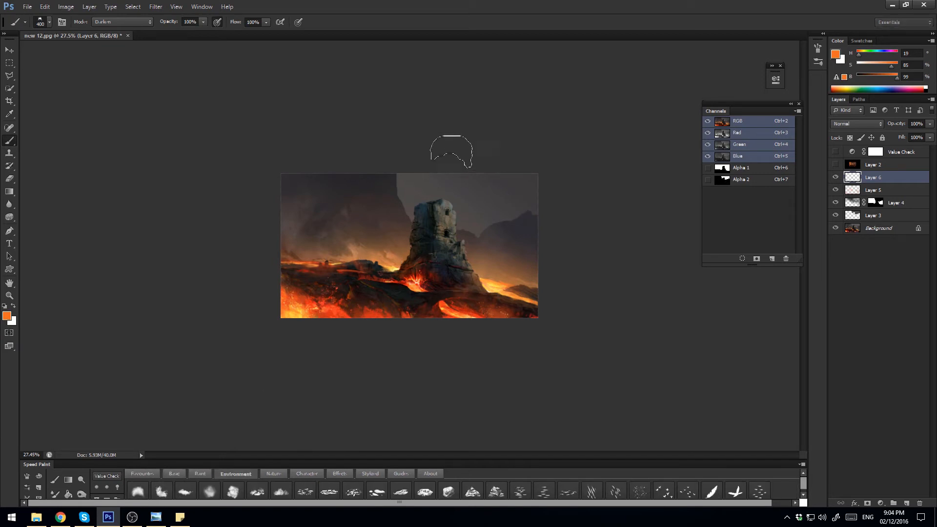
alt+click(528, 278)
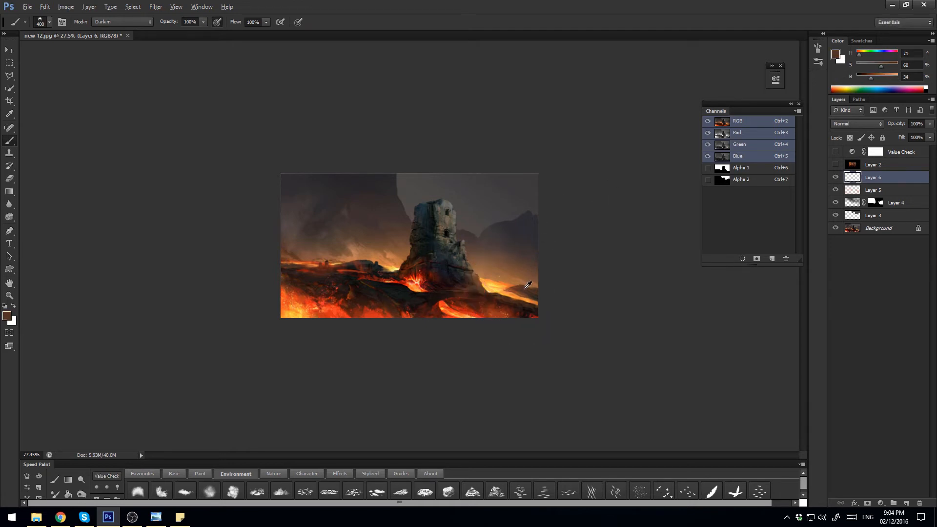
alt+click(525, 288)
alt+click(527, 289)
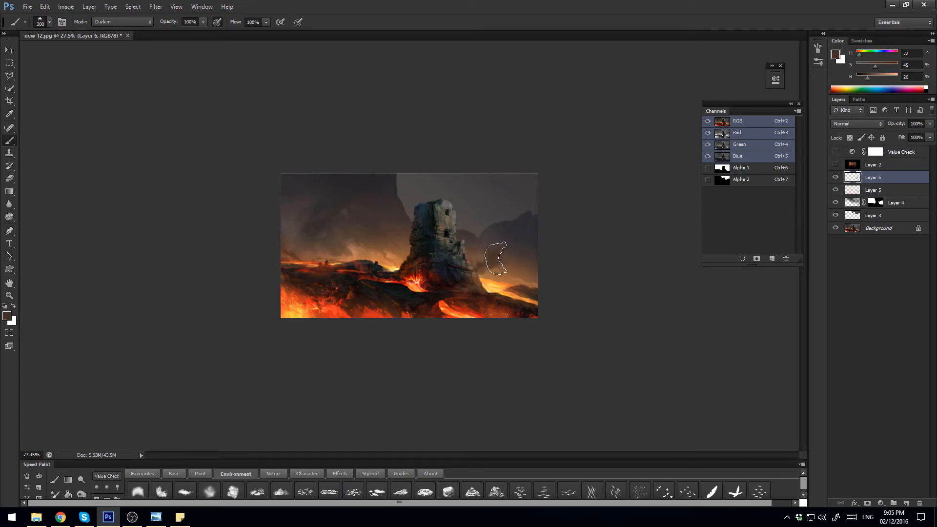
drag(496, 259, 504, 254)
Step: Paint a brown smoke mass over the distant mountain on a new layer at brush size 600, and merge it into Layer 6
key(bracketright)
key(bracketright)
key(bracketright)
key(ctrl+shift+alt+n)
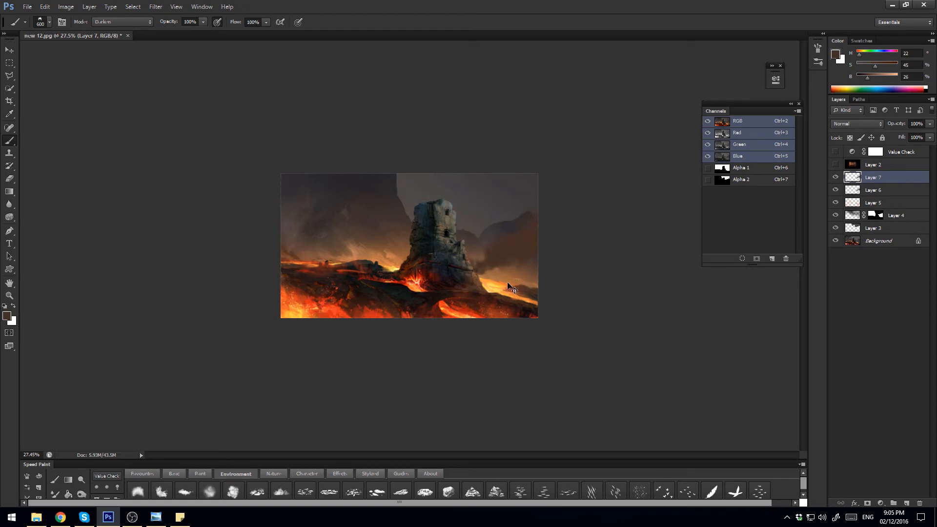
key(ctrl+e)
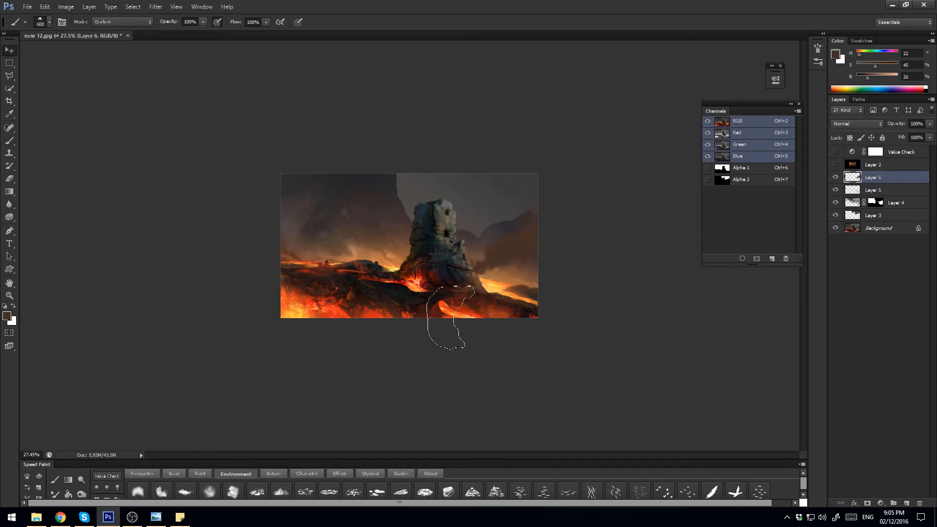
Step: Position the brown smoke over the mountain beside the tower and mask Layer 6 with the Alpha 1 selection, unlinking the mask
key(v)
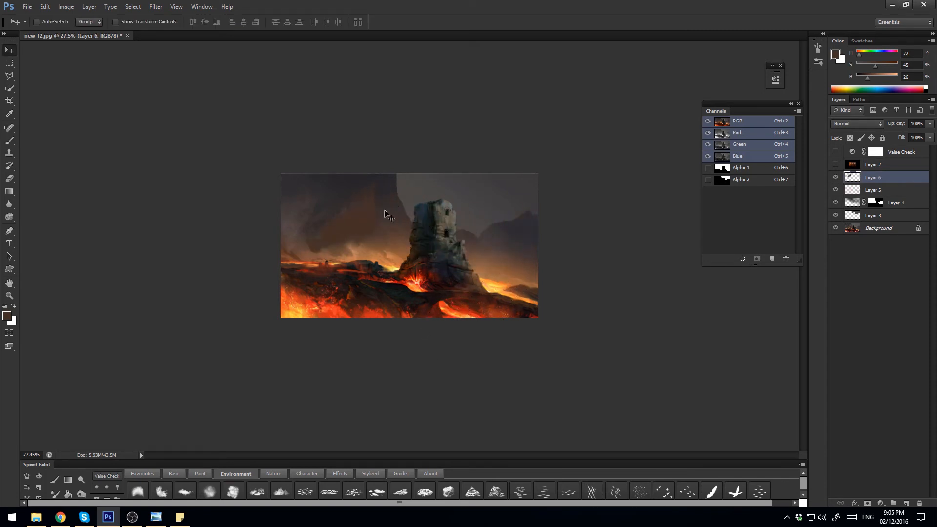
drag(416, 218, 460, 235)
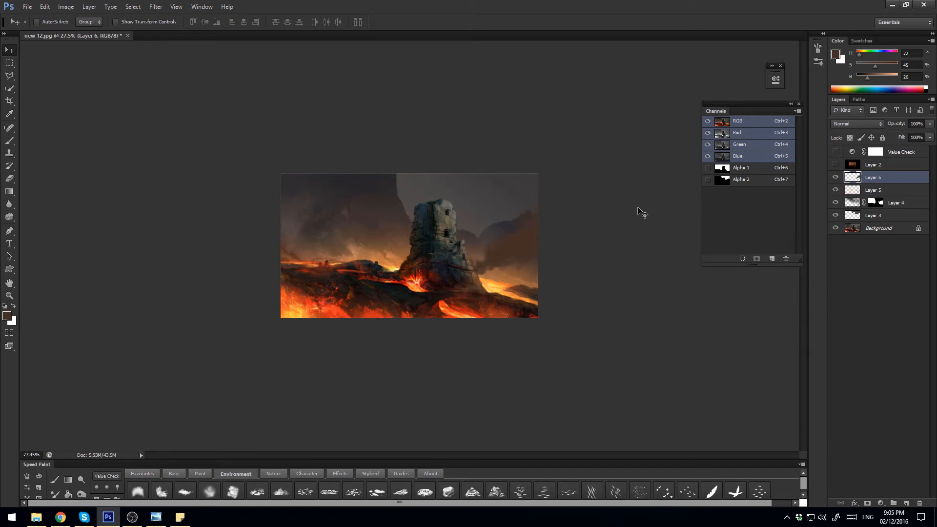
ctrl+click(723, 169)
click(867, 503)
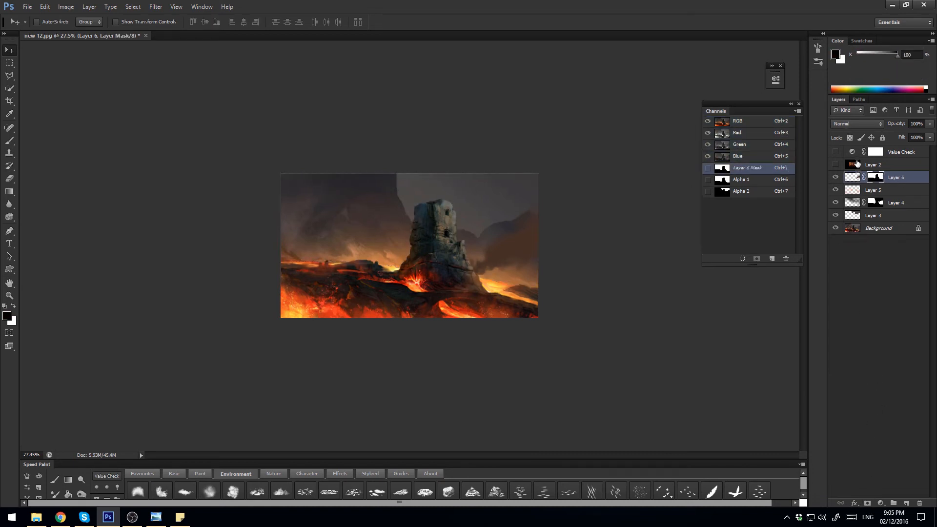
double_click(853, 184)
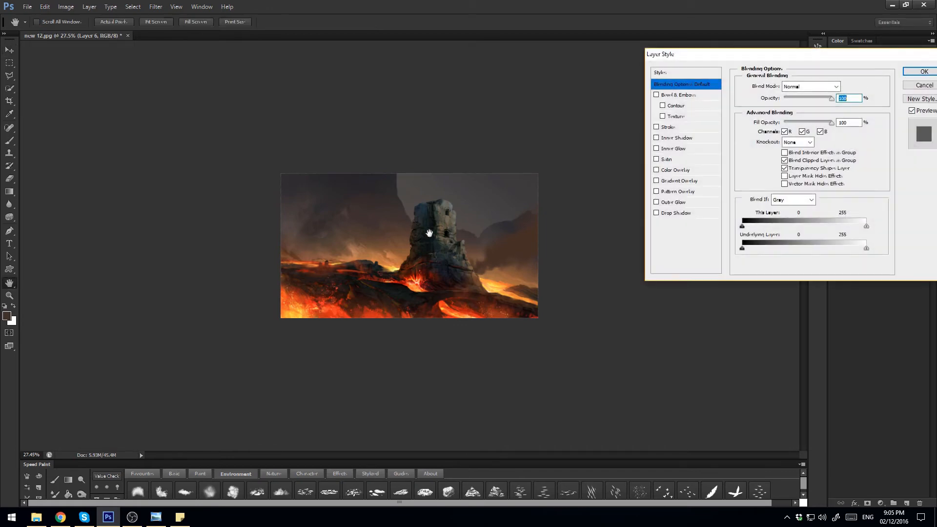
click(923, 87)
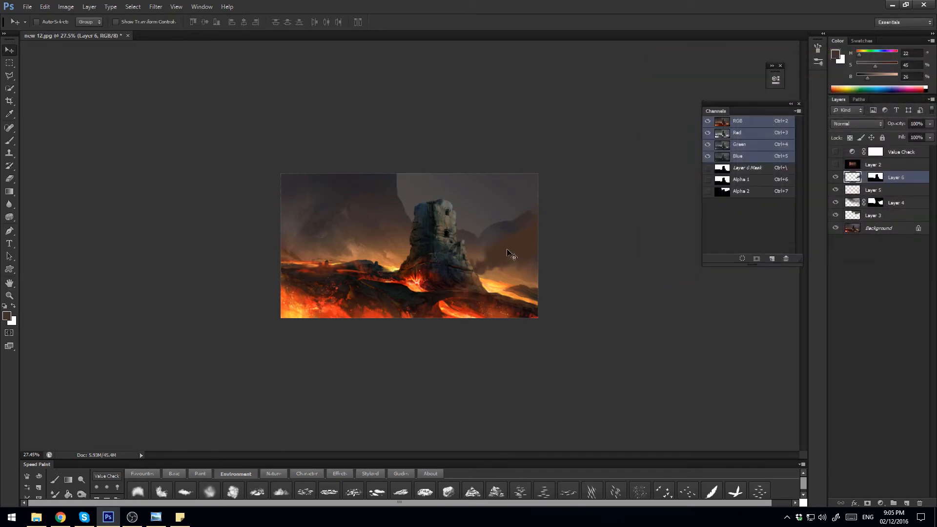
Step: Try enlarging, skewing and distorting the brown smoke so it stretches across the sky behind the tower
key(ctrl+t)
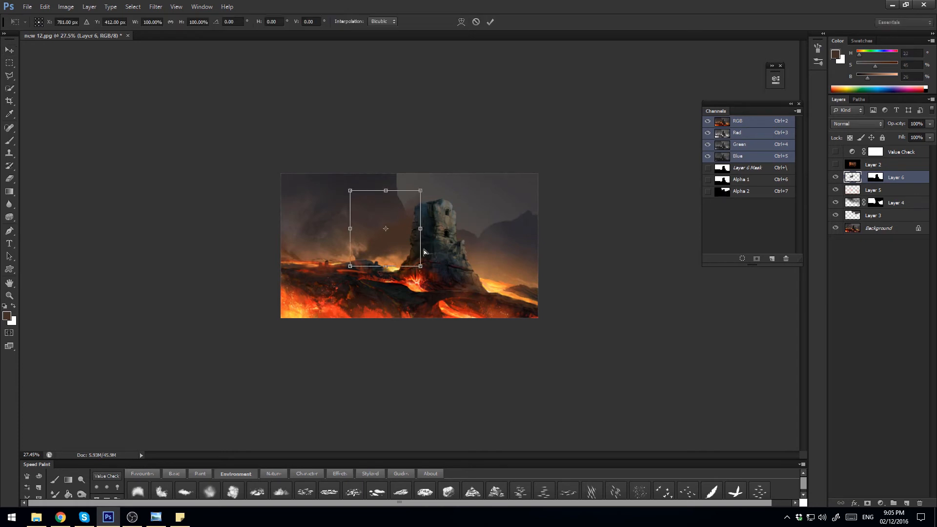
drag(422, 194, 435, 173)
drag(435, 223, 487, 220)
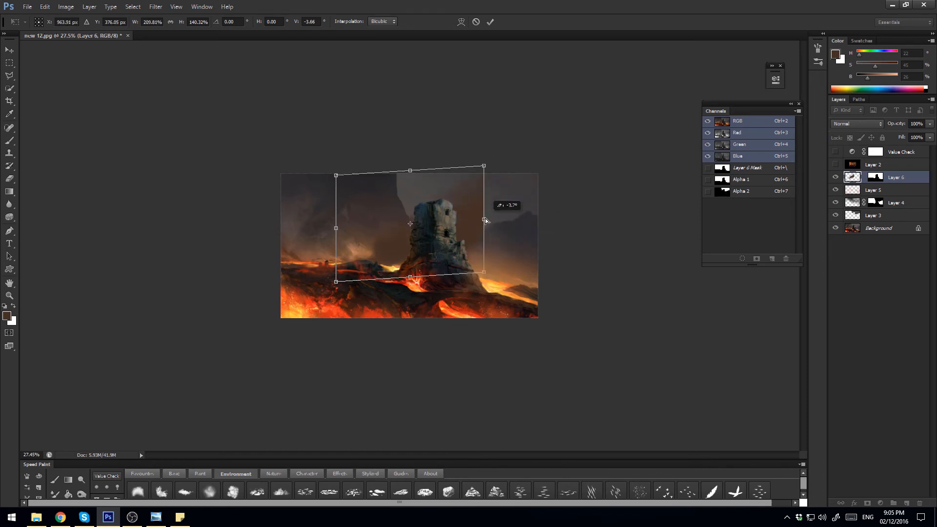
drag(488, 272, 526, 269)
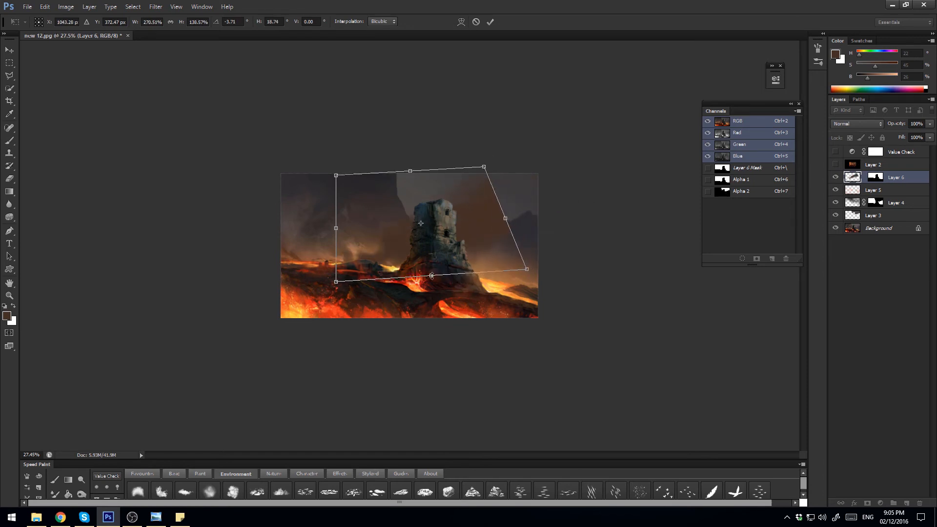
drag(432, 275, 429, 263)
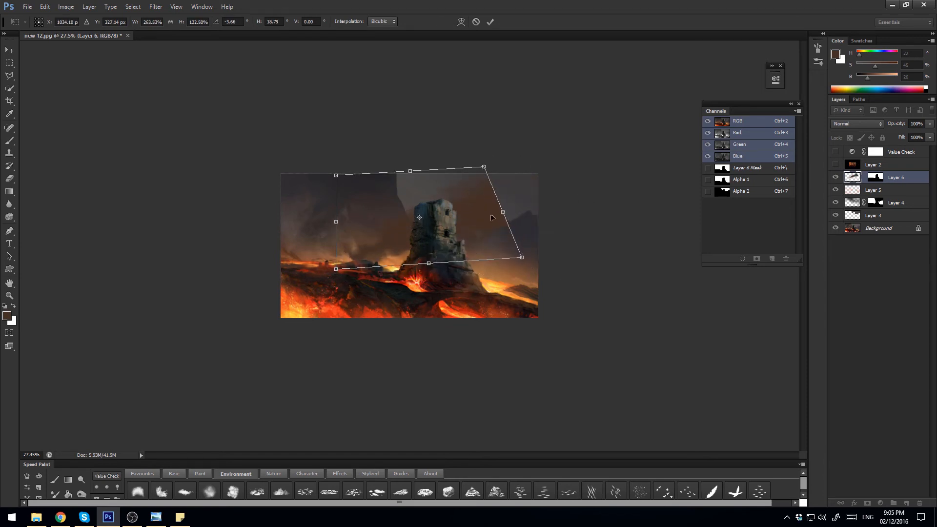
drag(504, 215, 548, 131)
key(Escape)
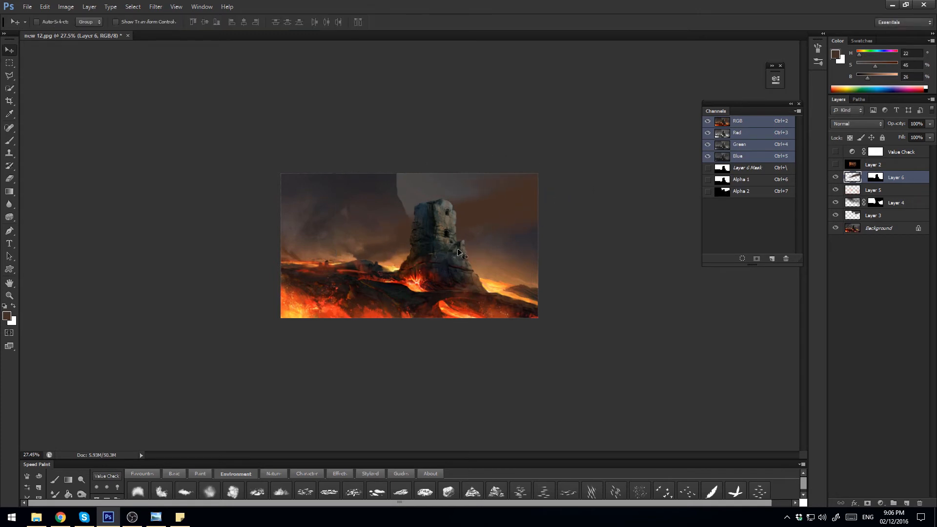
Step: Try flipping the stretched smoke horizontally and placing it over the dark sky on the tower's left side
key(ctrl+j)
key(ctrl+z)
drag(556, 256, 484, 243)
key(ctrl+t)
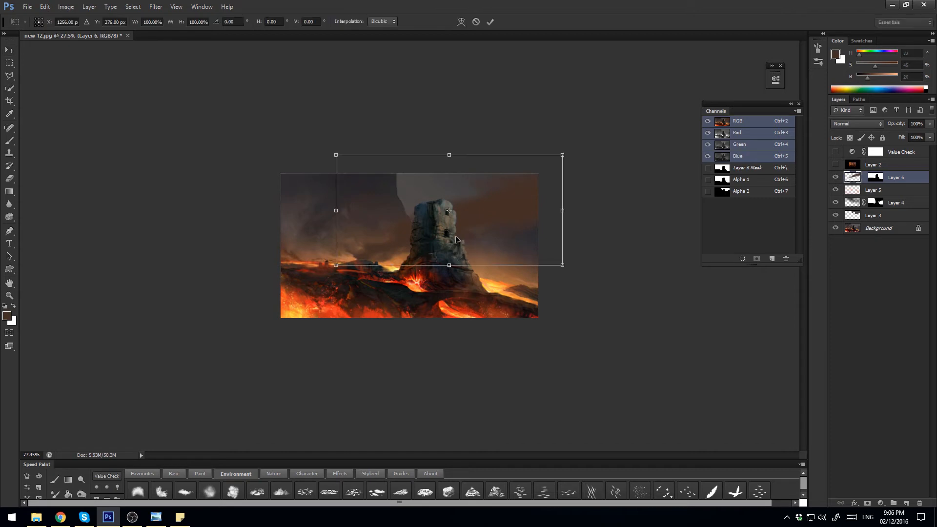
right_click(457, 239)
click(493, 385)
drag(512, 246, 409, 215)
key(Return)
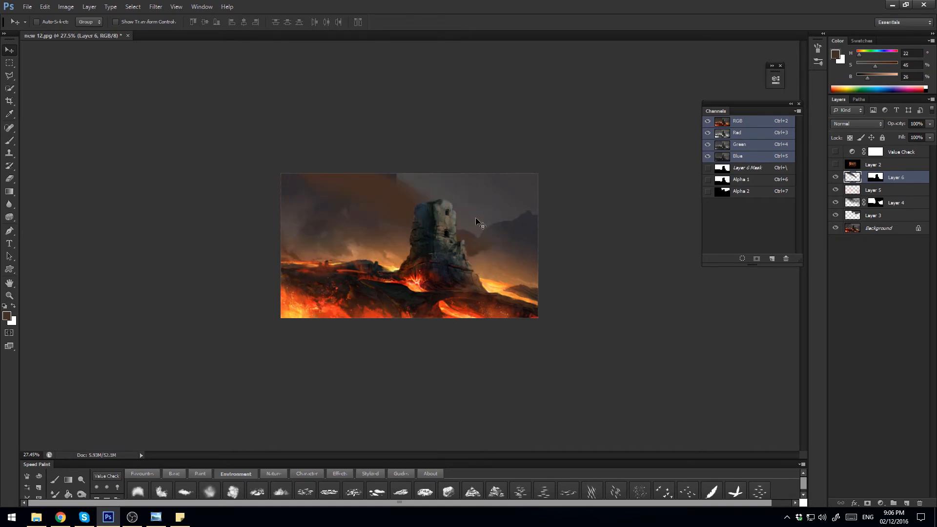
Step: Try rotating the smoke 21.25° and scaling it to 153.22% so it slants down behind the tower
key(ctrl+t)
drag(476, 218, 557, 220)
drag(431, 213, 352, 218)
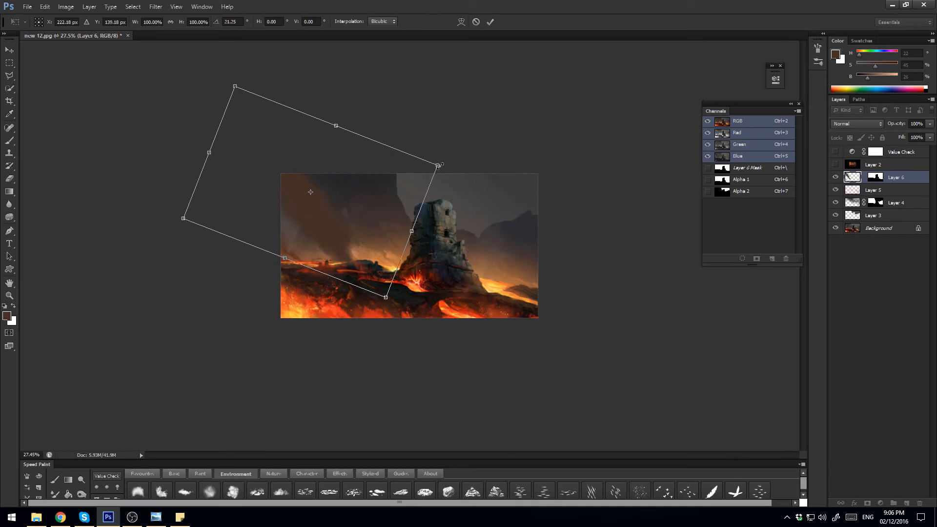
drag(438, 166, 506, 151)
drag(416, 232, 527, 214)
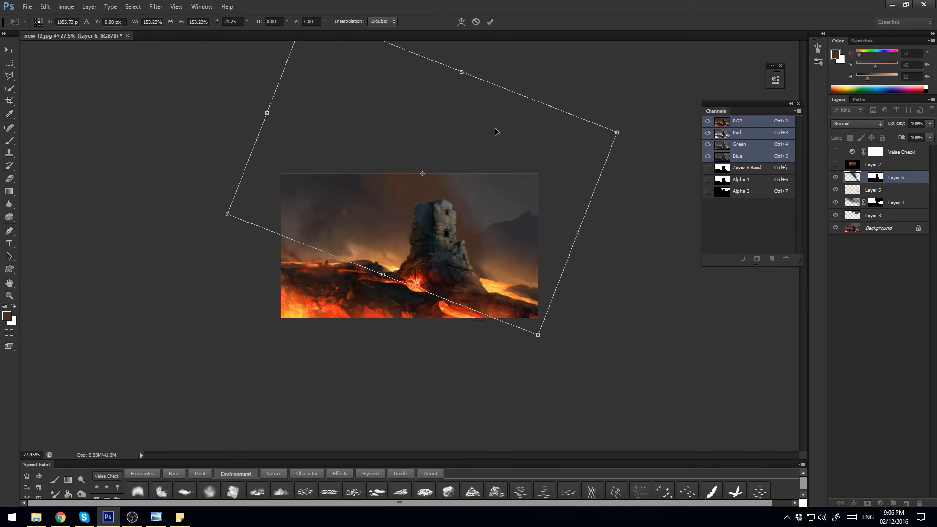
key(Return)
Step: Place the brown smoke in the sky right of the tower and enlarge it to 150.19% width and 125.88% height
drag(419, 154, 486, 265)
key(ctrl+t)
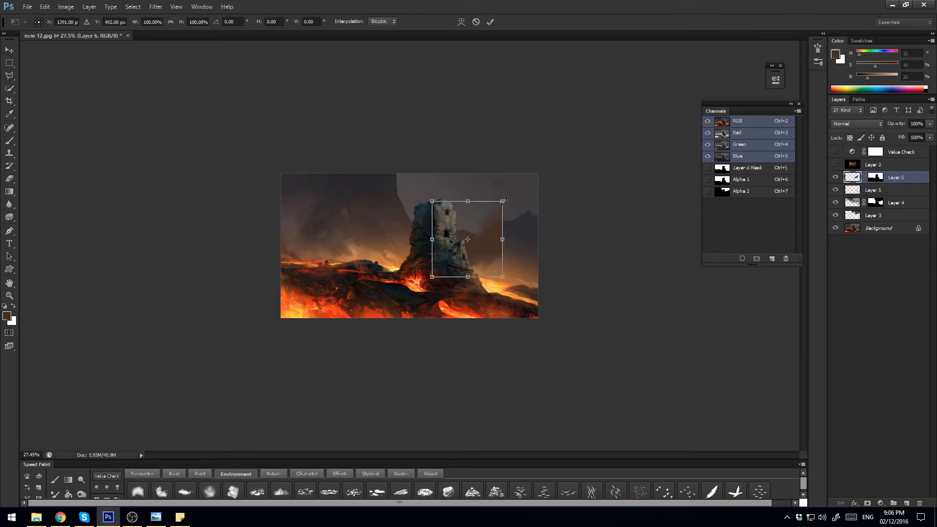
drag(503, 201, 539, 183)
mouse_move(501, 235)
mouse_down()
mouse_move(523, 227)
mouse_move(525, 240)
mouse_move(500, 238)
mouse_up()
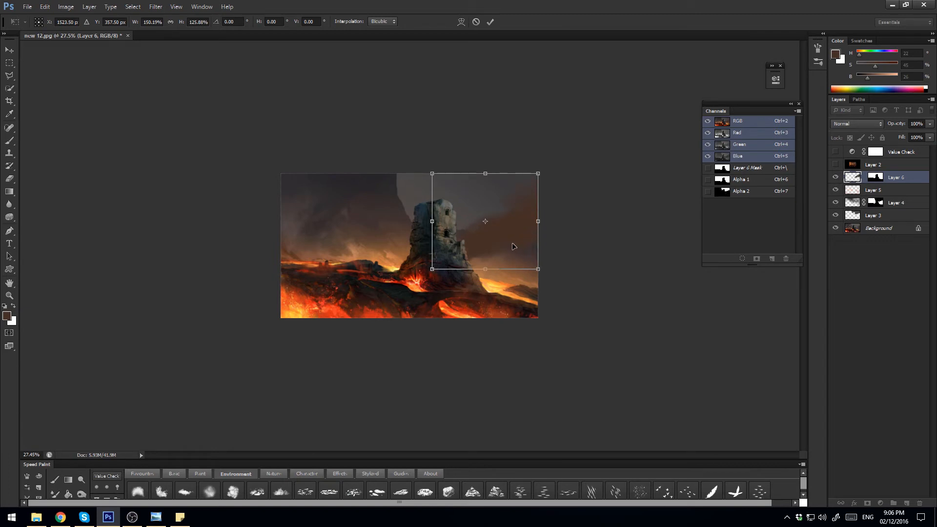
key(Return)
drag(394, 173, 505, 235)
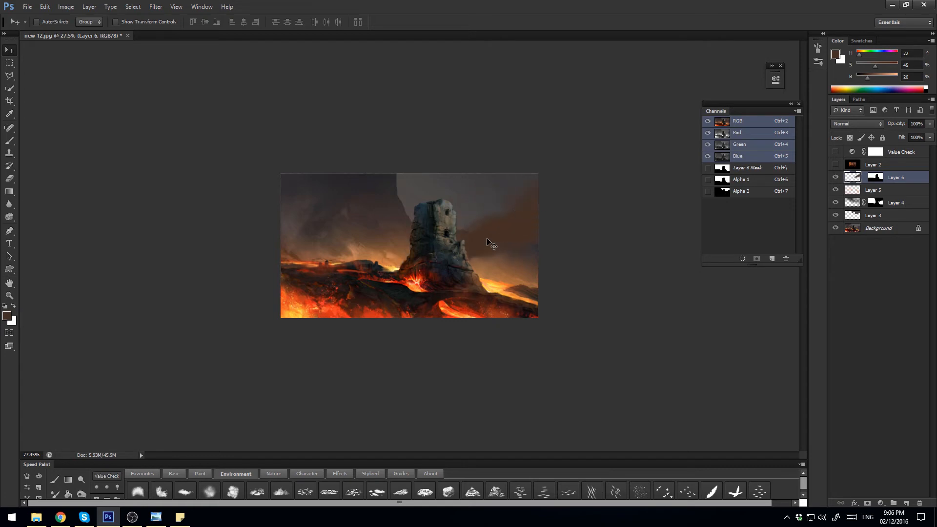
Step: Lighten the brown smoke with Levels by raising the output black level to 31
key(ctrl+l)
drag(367, 55, 200, 87)
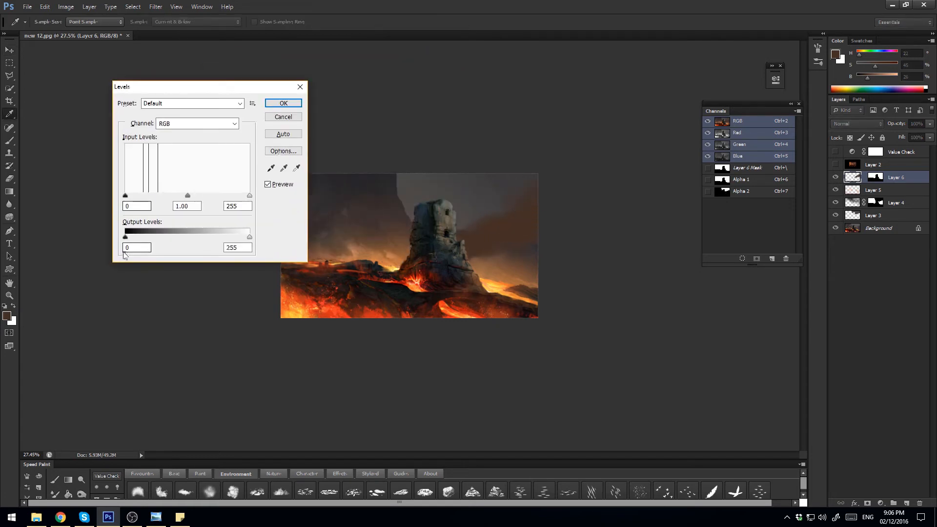
drag(124, 240, 142, 244)
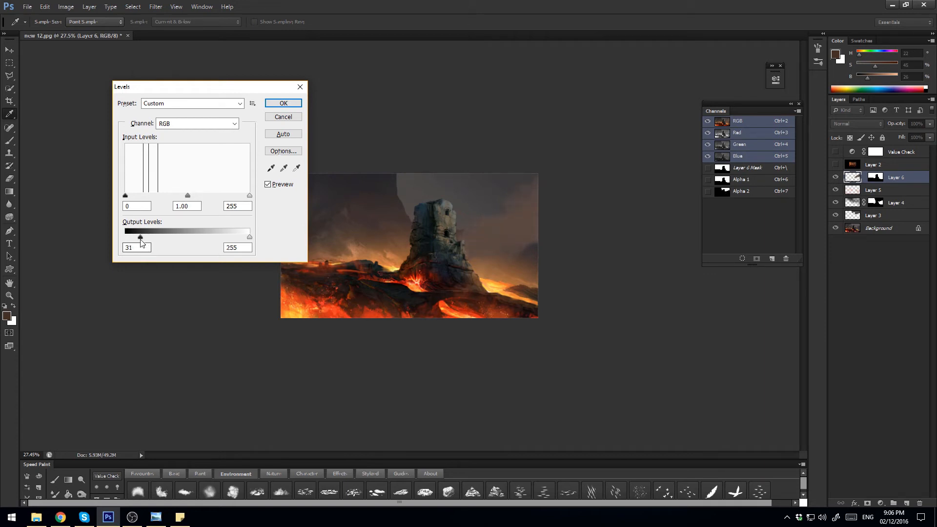
click(290, 104)
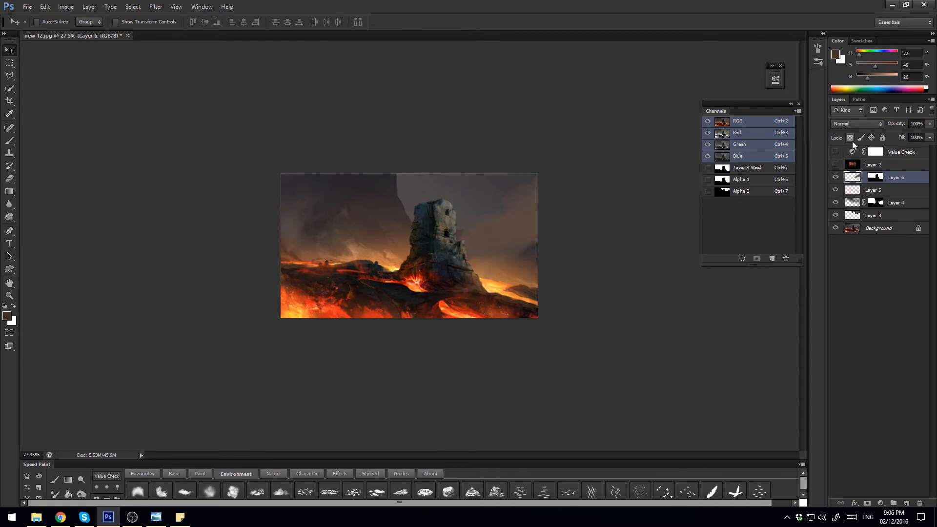
Step: Lock Layer 6's transparent pixels and choose a basic soft round brush with orange sampled from the lava
click(850, 139)
key(b)
alt+click(297, 311)
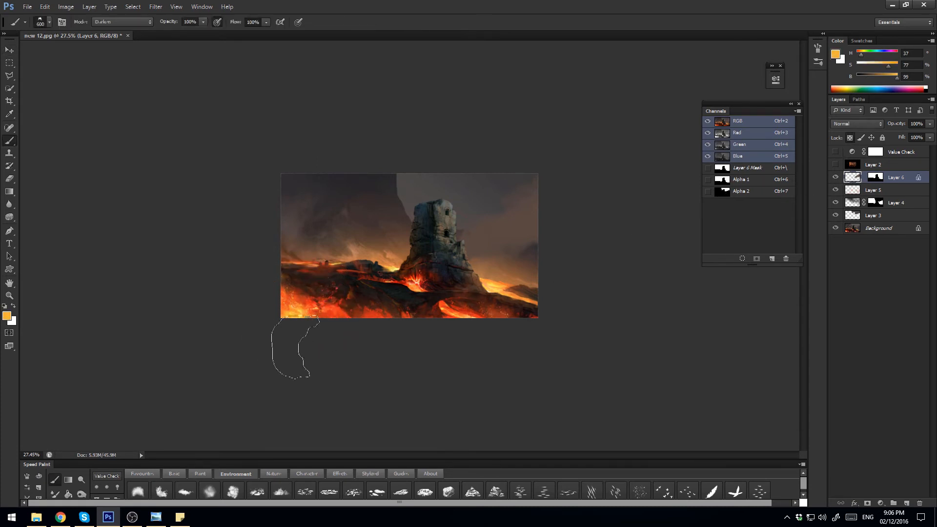
click(165, 472)
click(160, 490)
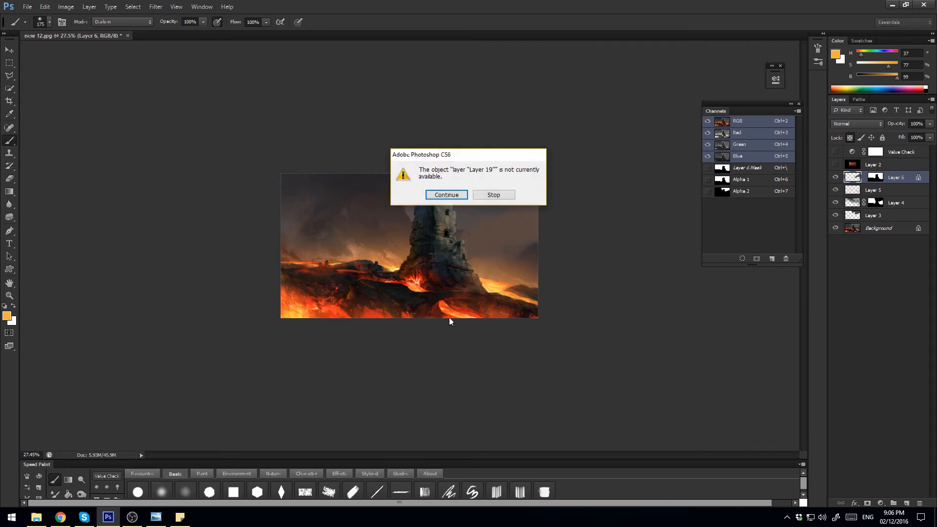
click(456, 193)
alt+click(300, 311)
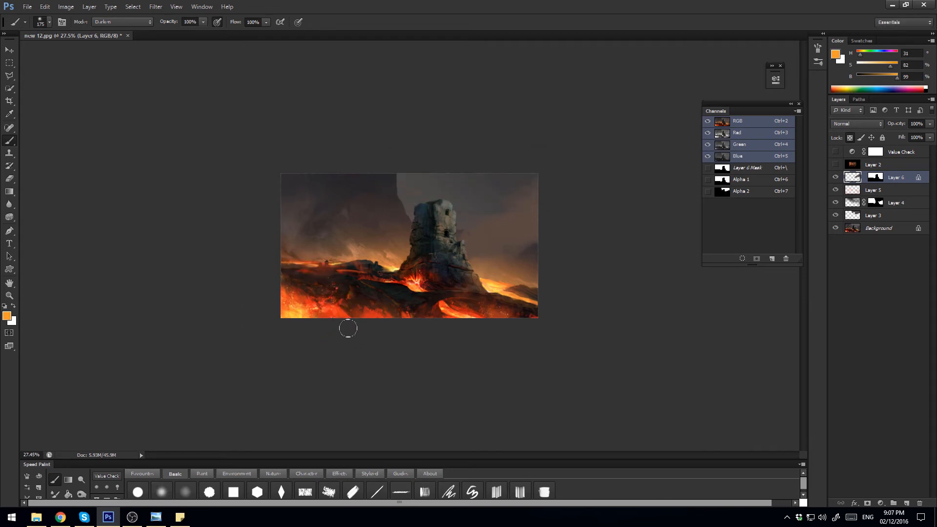
Step: Enlarge the soft brush to 600 px, sample pale yellow from the glowing horizon, and set the brush mode to Normal
key(bracketright)
key(bracketright)
key(bracketright)
key(bracketright)
alt+click(485, 279)
click(123, 21)
click(108, 30)
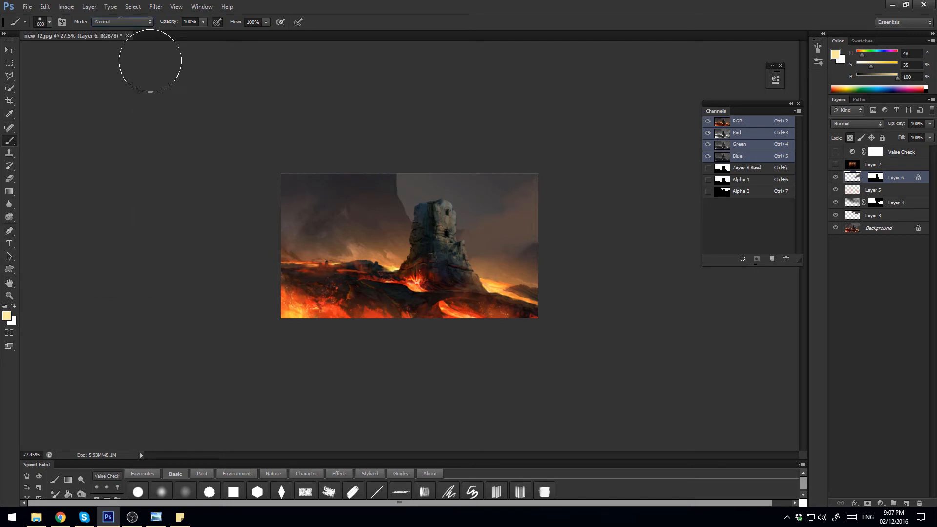
Step: Paint a red-orange lava glow into the smoke's lower part beside the tower, using an 800 px brush and sampled lava colour
alt+click(508, 287)
key(bracketright)
key(bracketright)
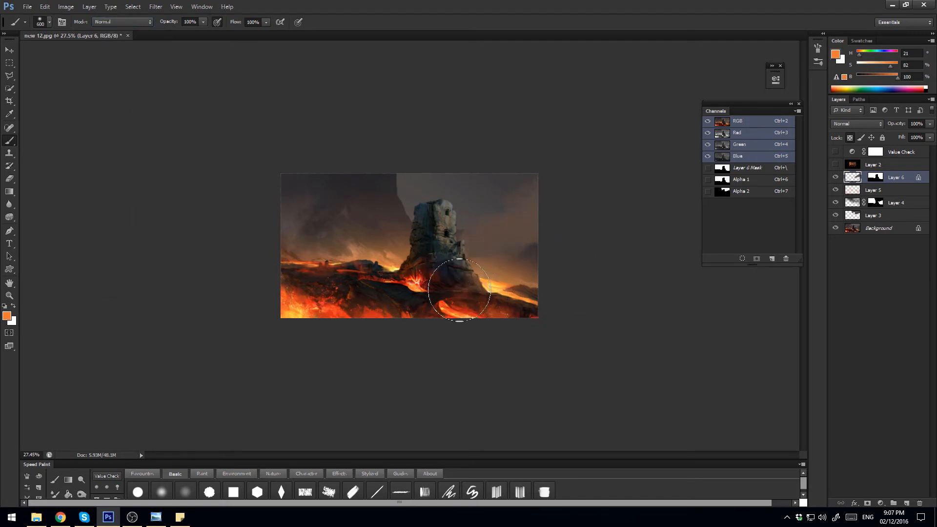
alt+click(371, 313)
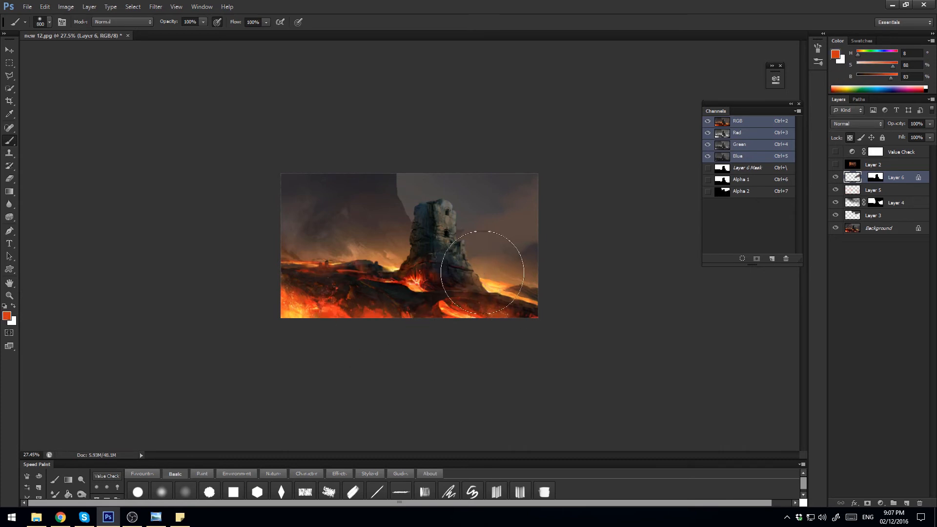
drag(493, 288, 496, 295)
Step: Try diagonal strokes of brighter sampled orange across the smoke right of the tower, undoing each one
alt+click(506, 285)
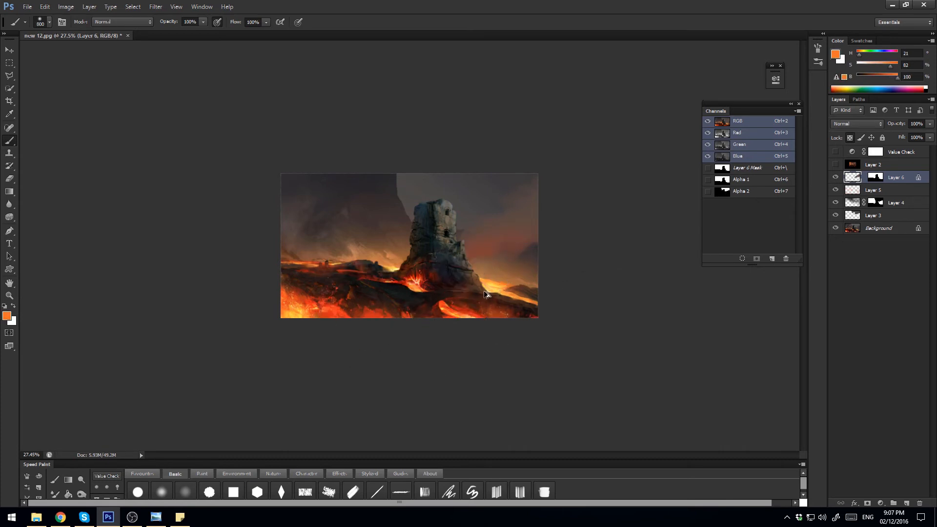
drag(440, 275, 579, 197)
key(ctrl+z)
drag(455, 258, 575, 176)
key(ctrl+z)
drag(468, 254, 581, 186)
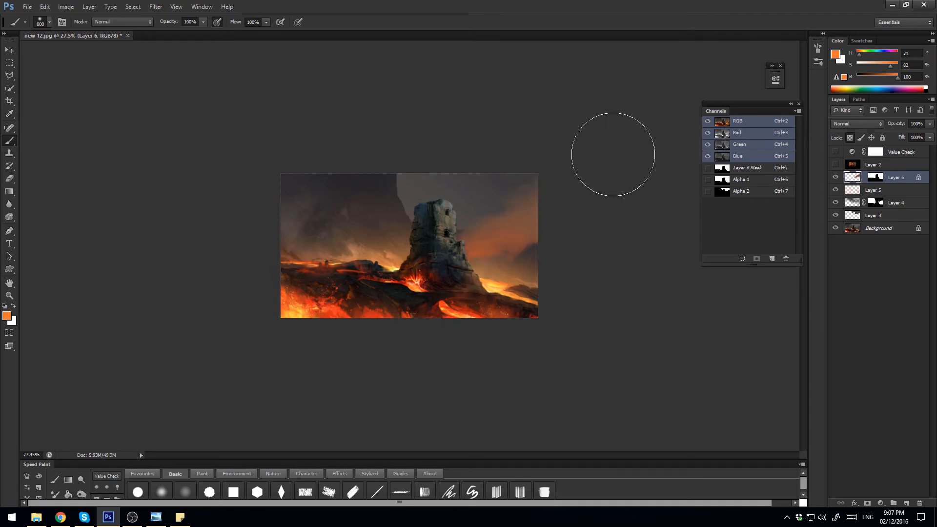
key(ctrl+z)
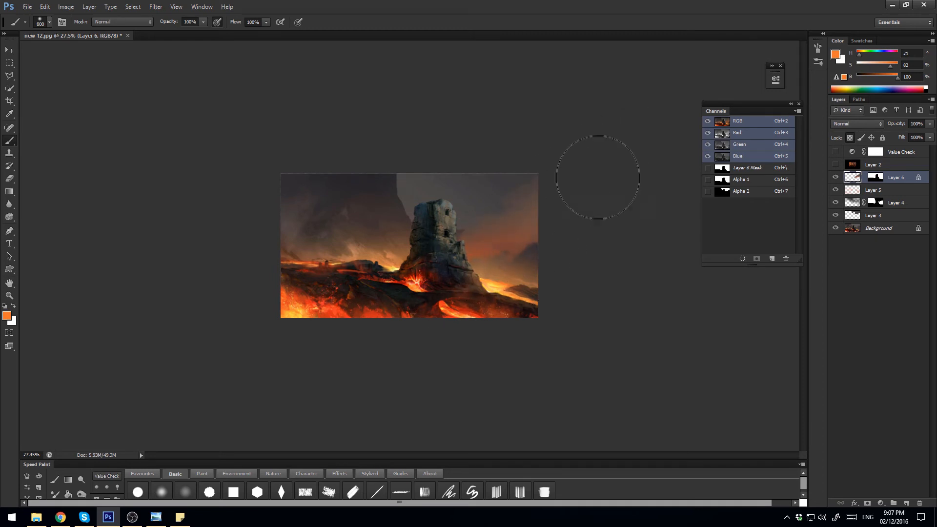
Step: Sample a muted brown-orange, shift the glowing smoke, and squash it low over the horizon right of the tower
alt+click(507, 222)
mouse_move(503, 258)
mouse_down()
mouse_move(513, 239)
mouse_move(502, 251)
mouse_up()
key(v)
key(ctrl+t)
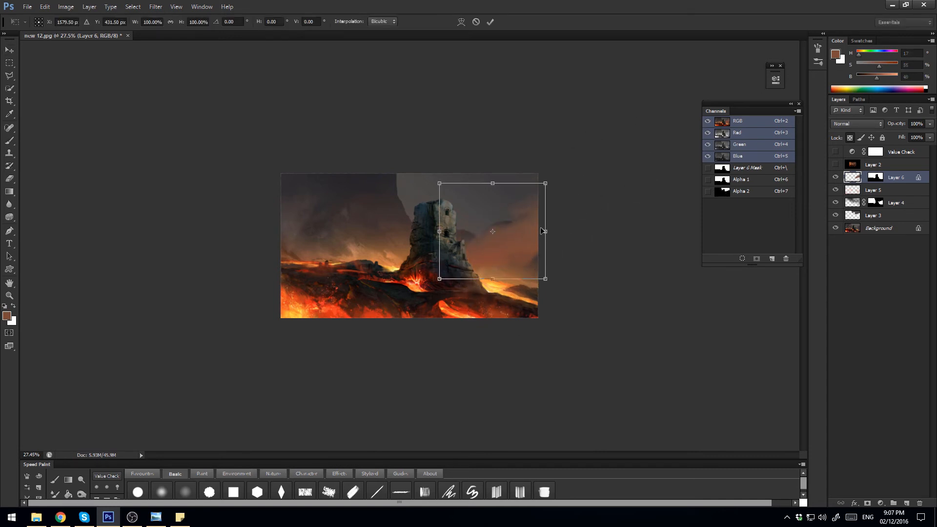
drag(548, 188, 542, 259)
key(Return)
key(i)
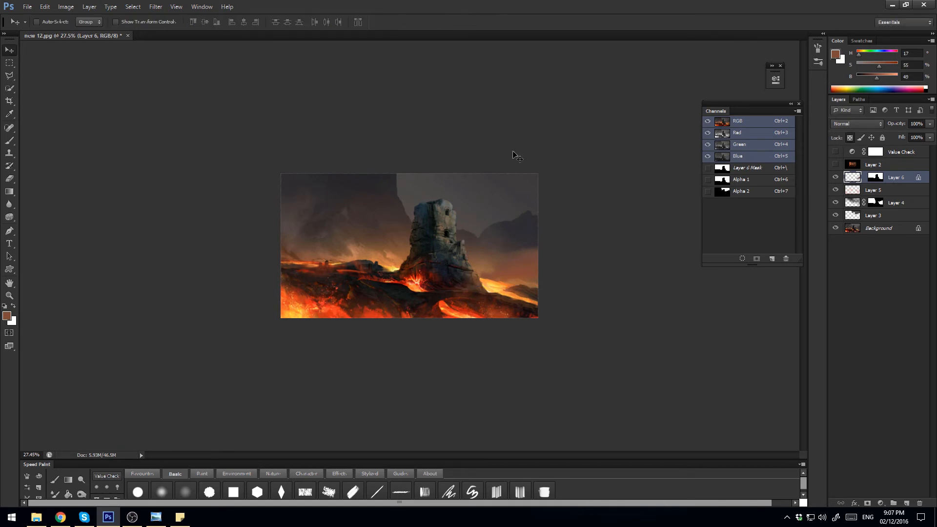
Step: Brighten the glowing smoke with Levels by lowering the input white level
key(ctrl+l)
drag(249, 196, 218, 199)
click(283, 103)
key(b)
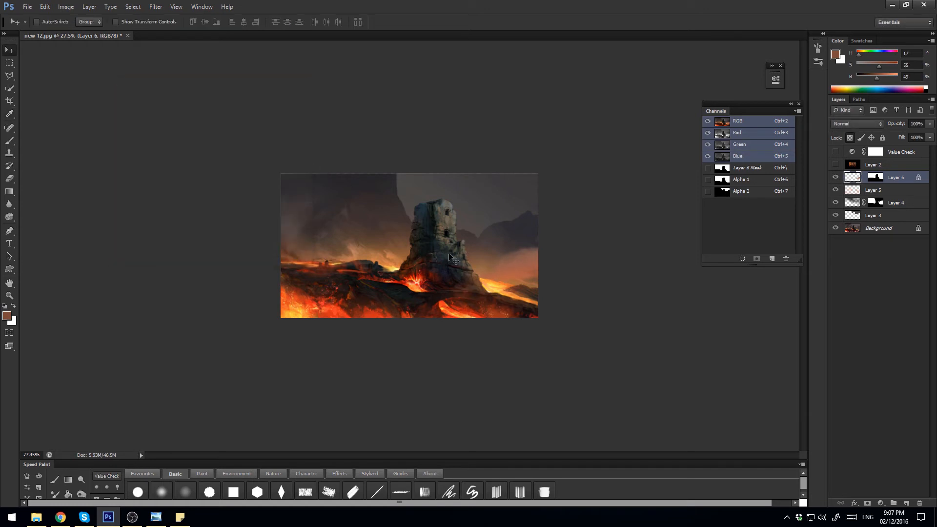
Step: Move the glowing smoke left of the tower, flip it horizontally, and stretch it upward over the lava horizon
key(v)
drag(521, 265, 481, 229)
key(ctrl+t)
right_click(387, 251)
click(432, 395)
drag(362, 212, 366, 168)
drag(384, 250, 348, 248)
key(Return)
Step: Darken the smoke with a Levels midtone value of 0.84 and lower Layer 6's opacity to 57%
key(ctrl+l)
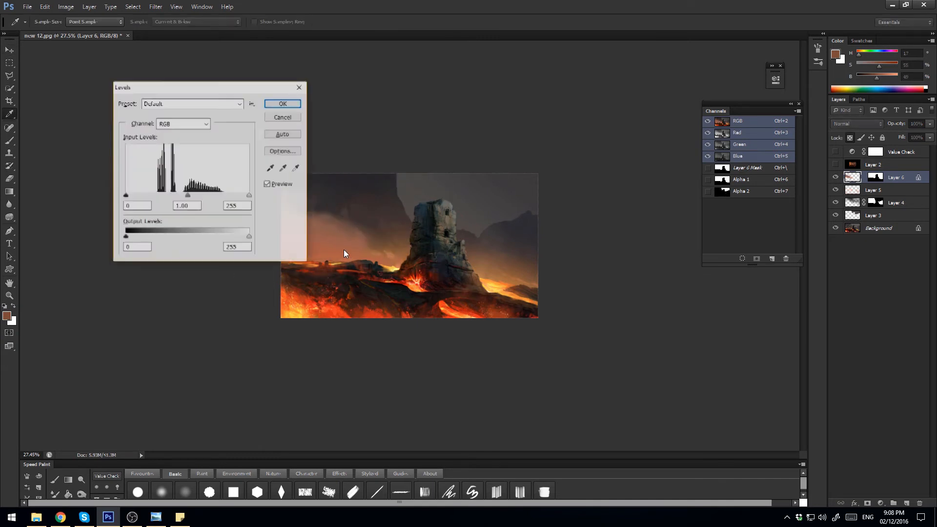
drag(220, 86, 150, 98)
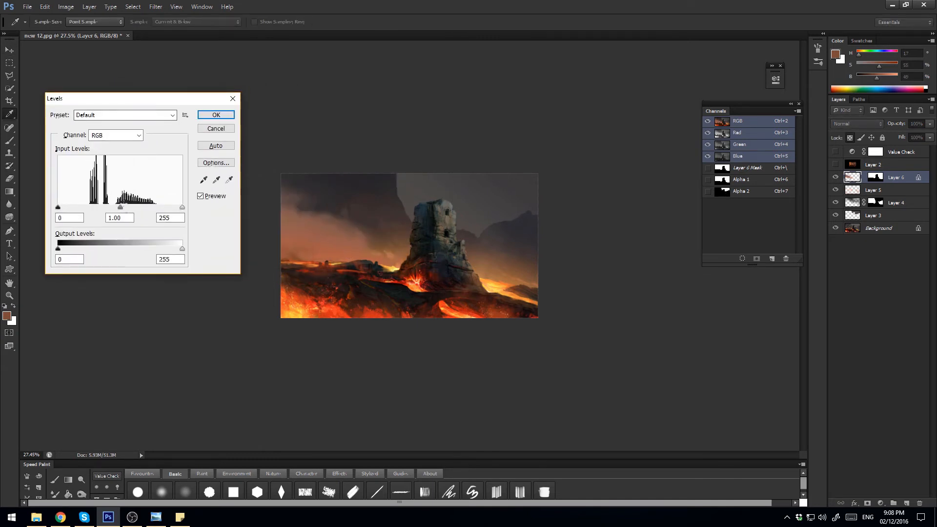
drag(120, 207, 127, 207)
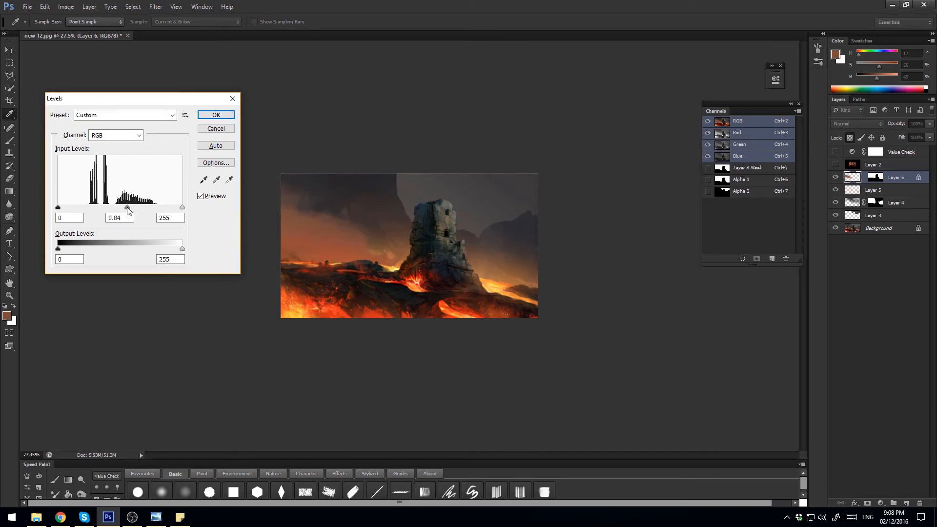
click(215, 114)
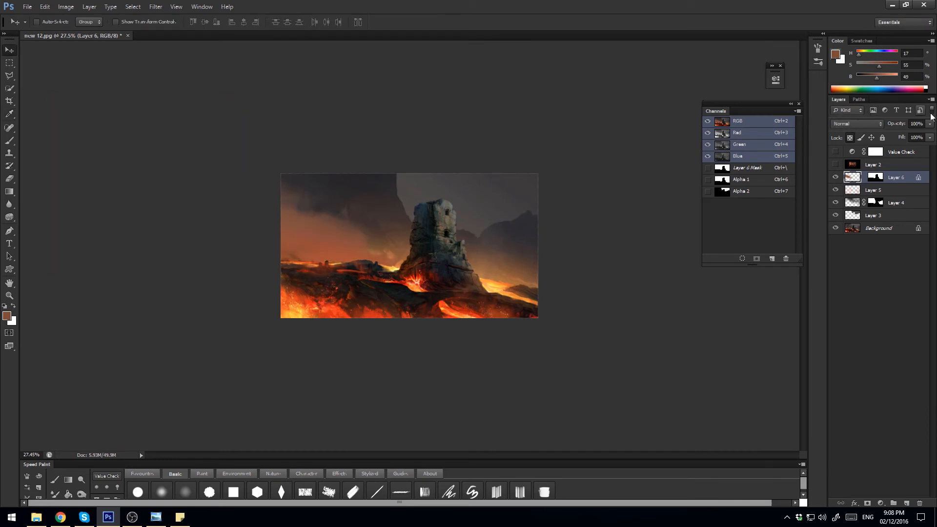
drag(910, 134, 912, 134)
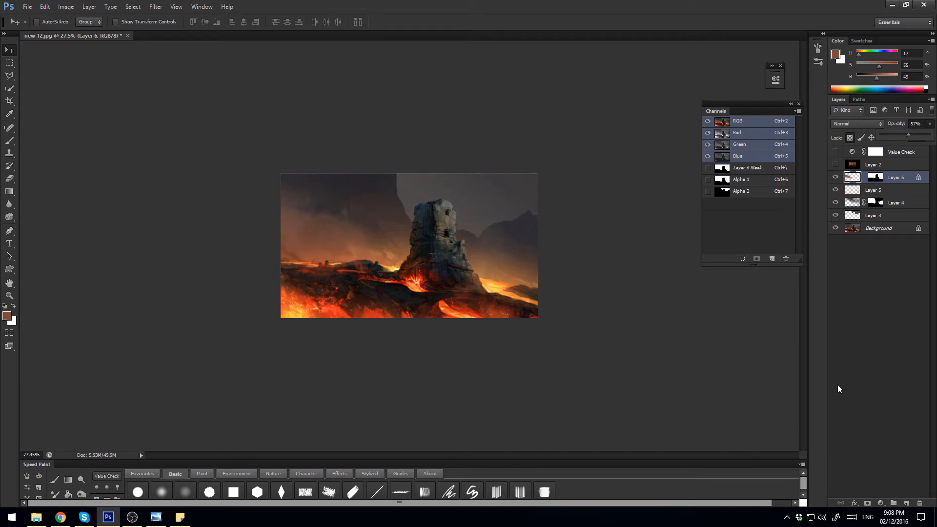
Step: Create a layer above Layer 6, mask it with Layer 6's mask selection, unlink the mask, and target the layer's pixels
ctrl+click(876, 177)
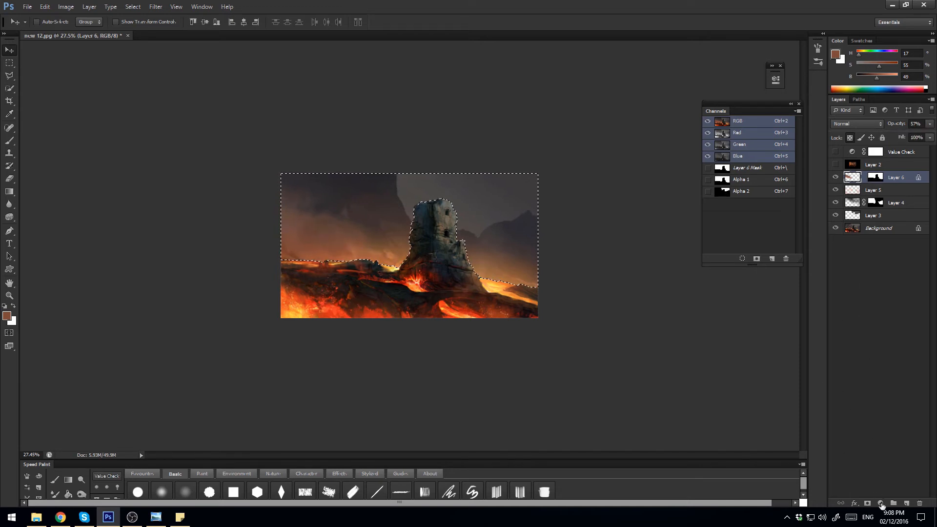
click(907, 503)
click(869, 504)
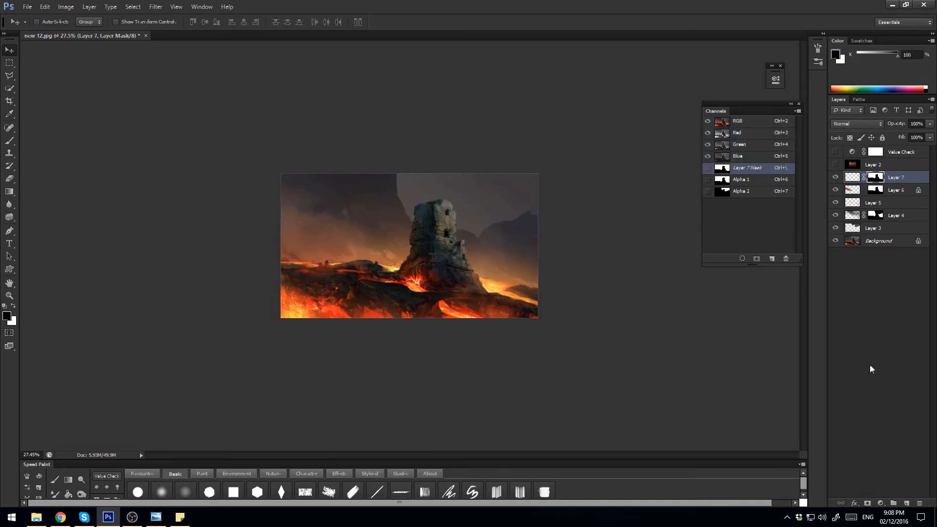
click(858, 179)
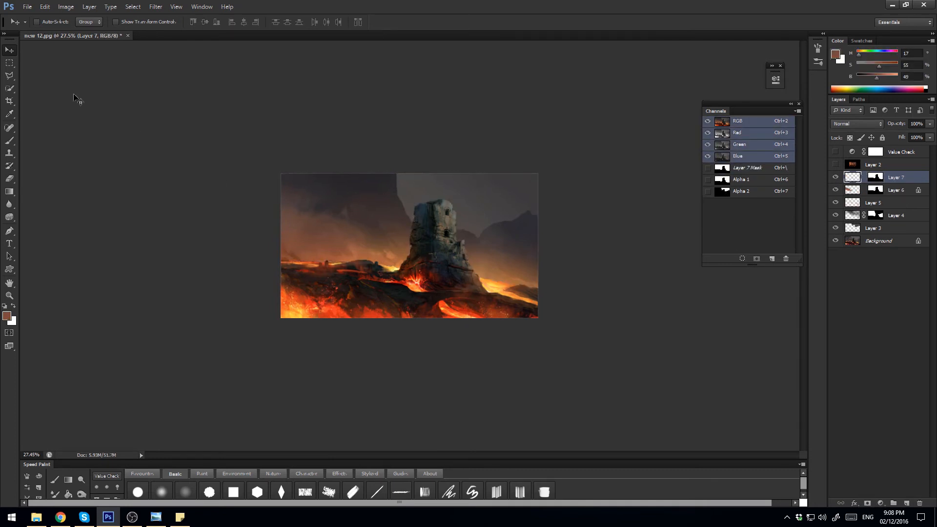
Step: Try outlining the sky and mountain area right of the tower with the freehand Lasso, refining and discarding the selection
click(11, 74)
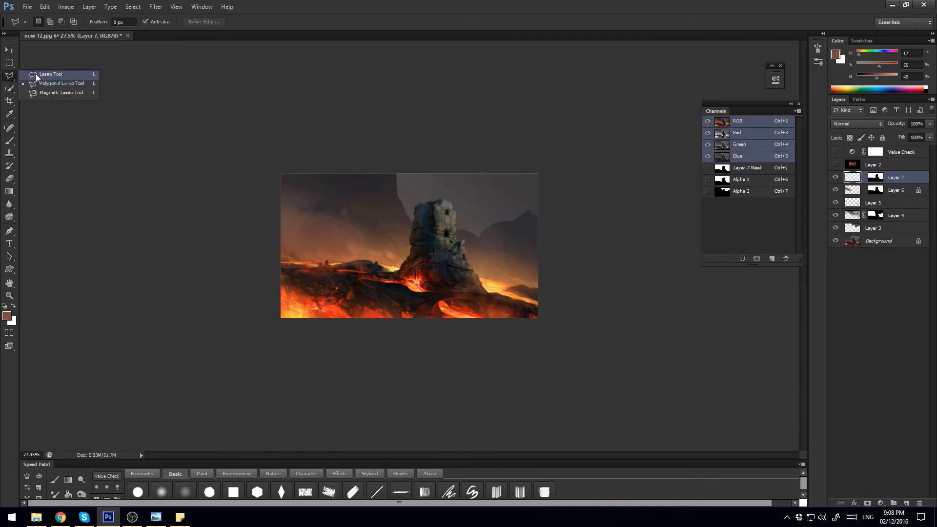
click(36, 74)
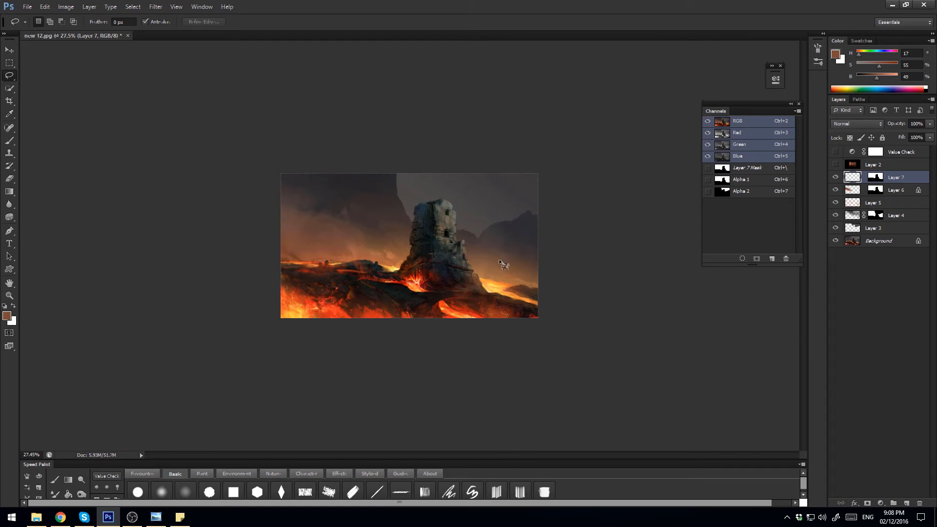
mouse_move(490, 252)
mouse_down()
mouse_move(463, 230)
mouse_move(453, 175)
mouse_move(515, 172)
mouse_move(541, 244)
mouse_up()
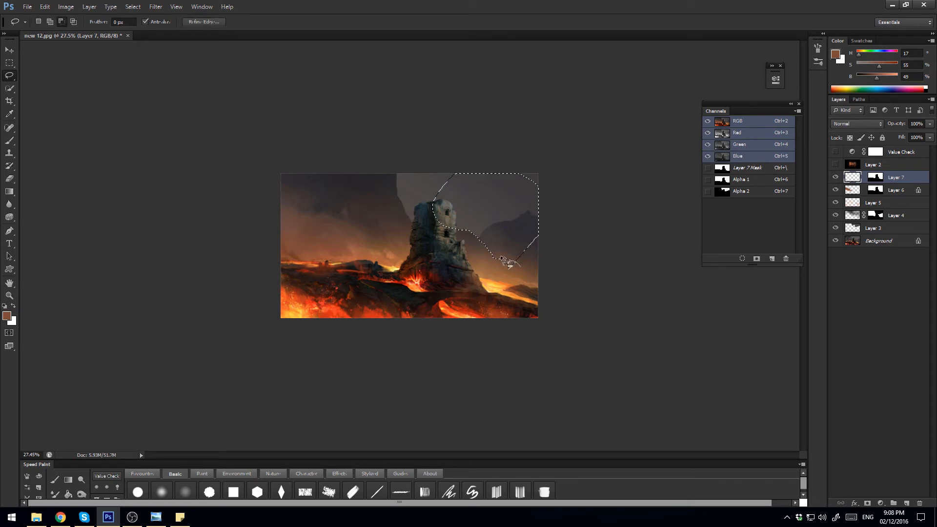
drag(532, 291, 527, 285)
key(shift)
drag(519, 269, 541, 276)
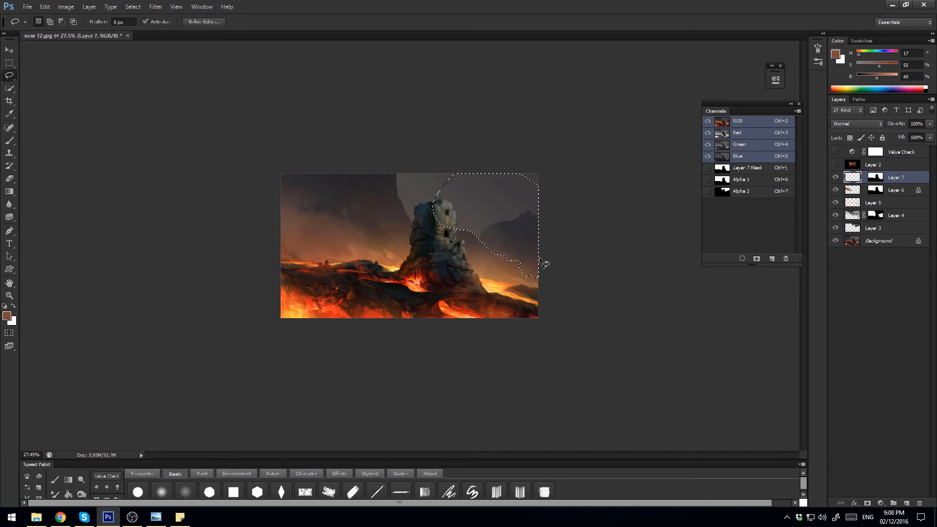
key(ctrl+d)
Step: Paint grey smoke into the sky beside the tower on Layer 7 with an Environment smoke brush and a sampled sky grey
key(b)
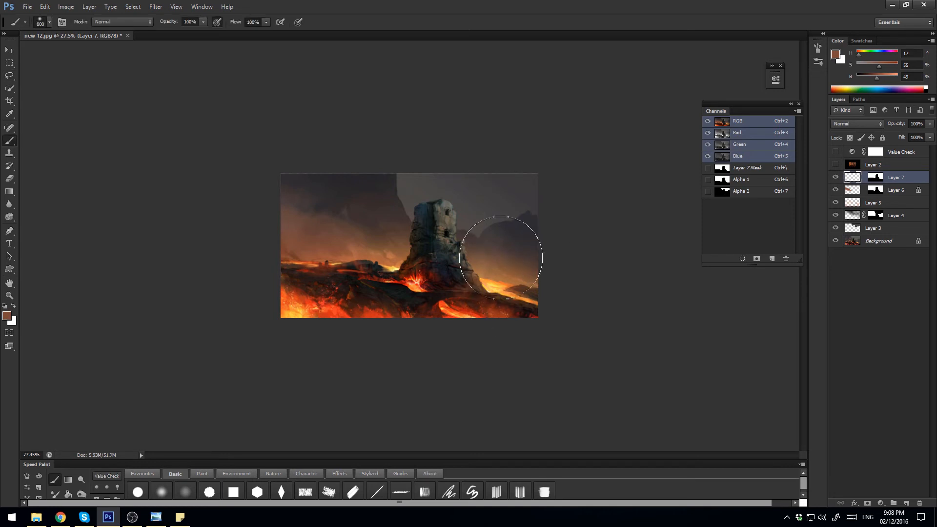
click(201, 474)
click(235, 474)
click(137, 492)
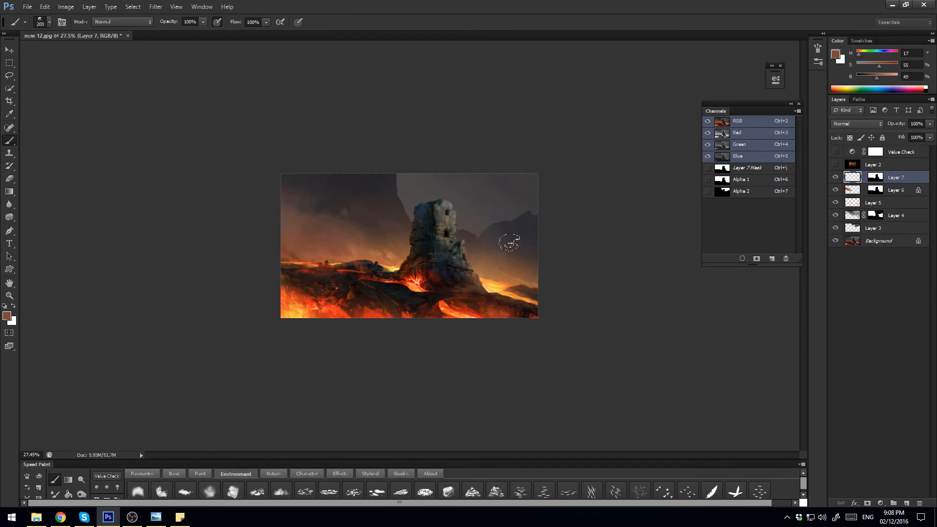
alt+click(473, 214)
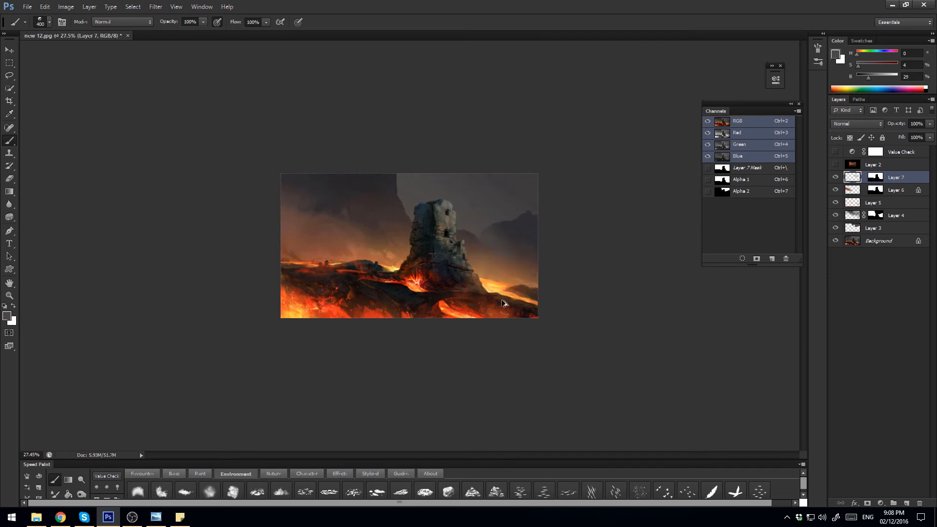
click(163, 491)
drag(374, 145, 480, 225)
Step: Sample a darker sky grey and paint smoke over the distant mountain with the brush enlarged to 600 px
alt+click(510, 208)
key(bracketright)
key(bracketright)
key(bracketright)
key(bracketright)
key(bracketright)
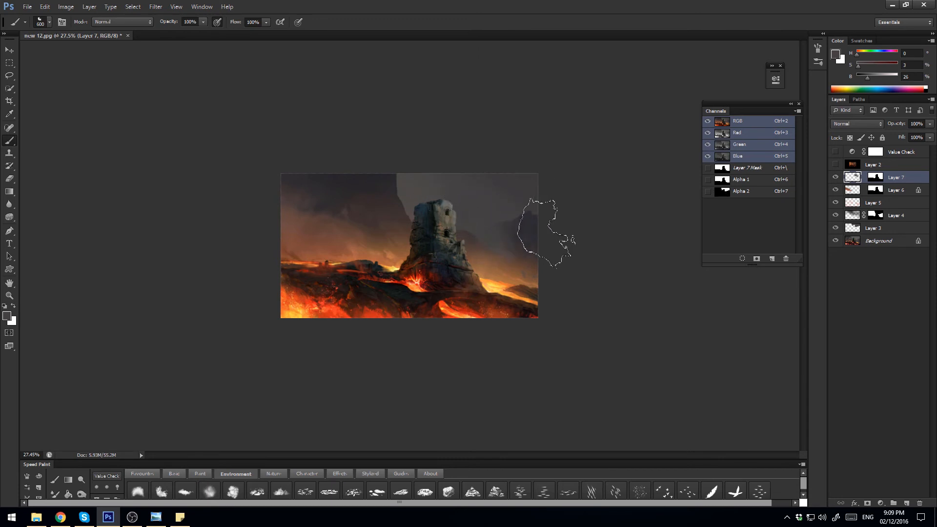
Step: Paint smoke around the distant mountain right of the tower with sampled greys, reduce the brush to 250 px, and sample the lava orange
alt+click(532, 244)
alt+click(497, 209)
key(bracketleft)
key(bracketleft)
key(bracketleft)
key(bracketleft)
alt+click(503, 217)
alt+click(505, 283)
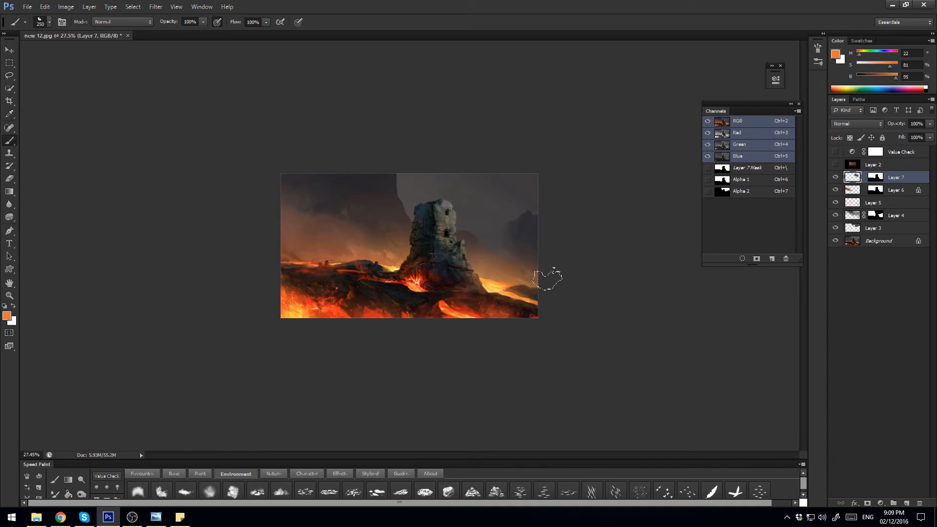
Step: Brush warm glow along the horizon right of the tower with sampled lava oranges and a brown, enlarging the brush to 600 px
alt+click(537, 273)
alt+click(490, 288)
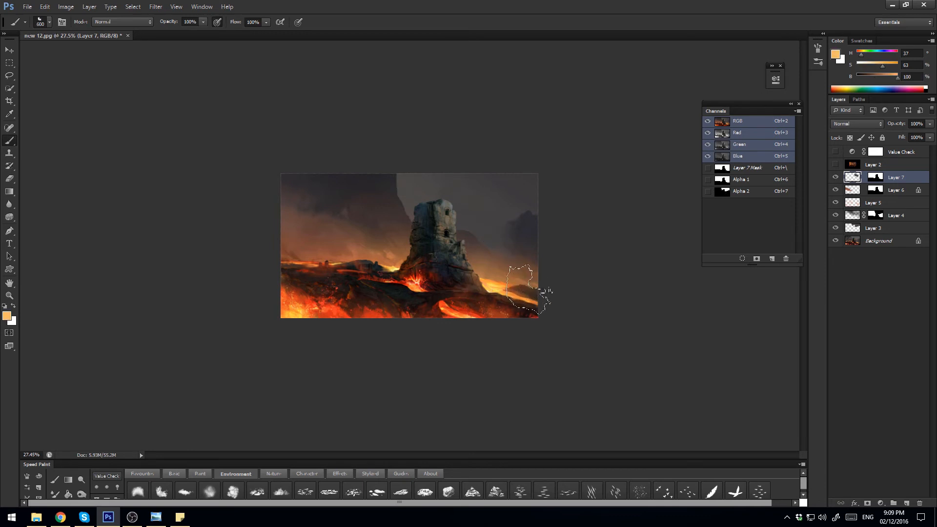
key(bracketright)
key(bracketright)
key(bracketright)
alt+click(505, 262)
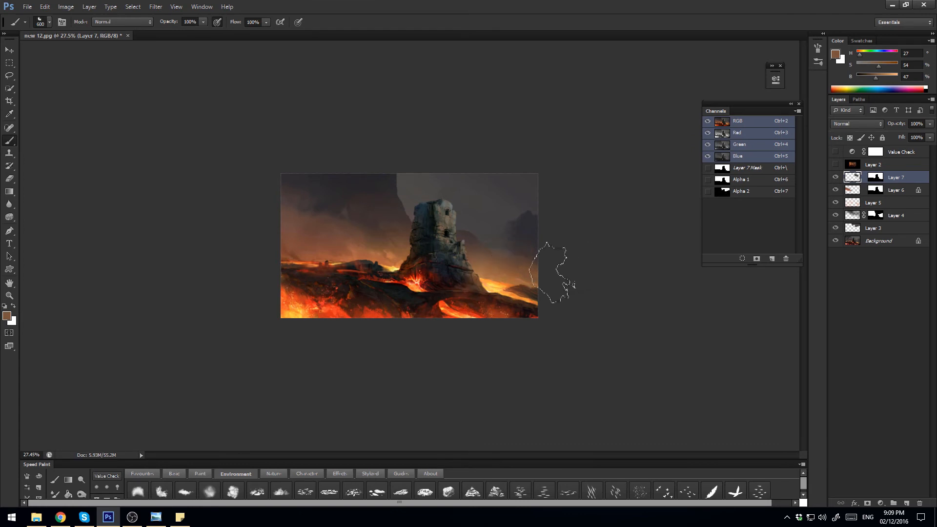
Step: Blend the glow into the smoke over the mountains right of the tower with sampled browns and oranges at 600 px
alt+click(533, 265)
alt+click(539, 246)
alt+click(528, 270)
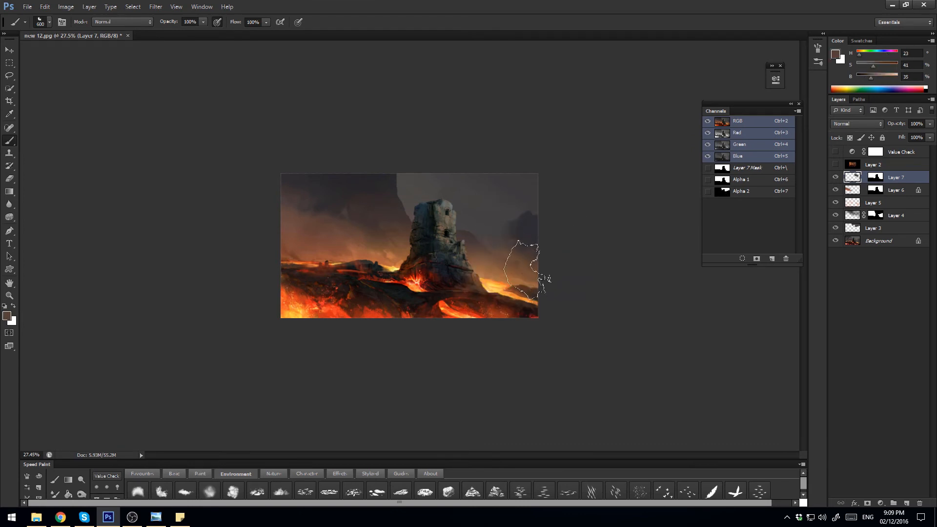
alt+click(512, 244)
alt+click(524, 291)
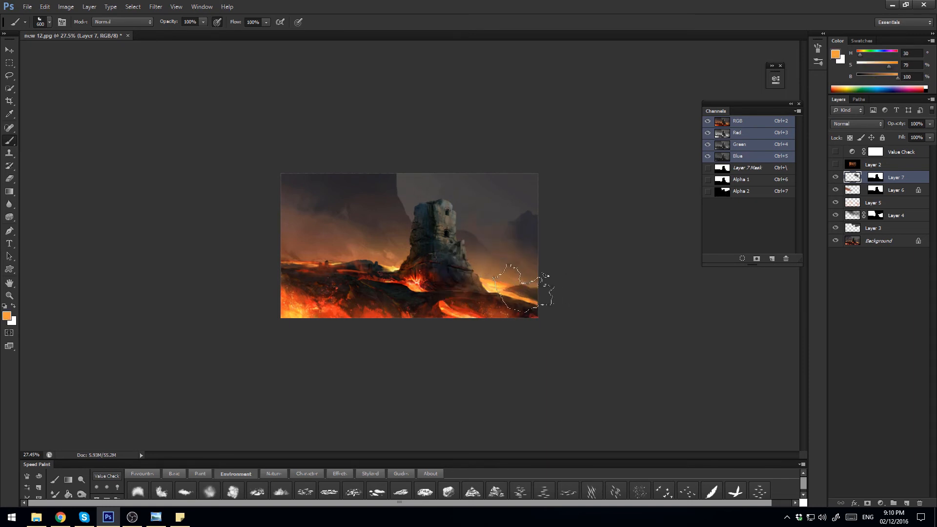
alt+click(526, 275)
alt+click(526, 246)
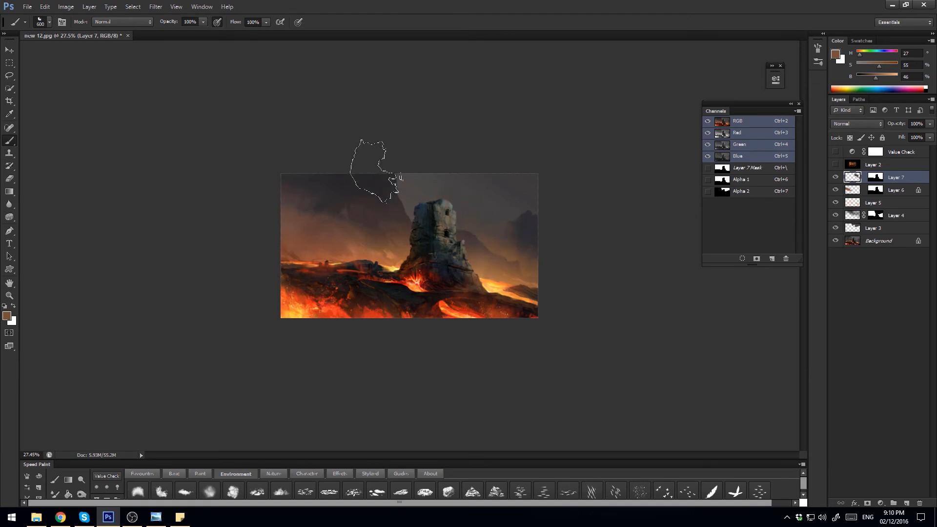
alt+click(501, 236)
click(8, 75)
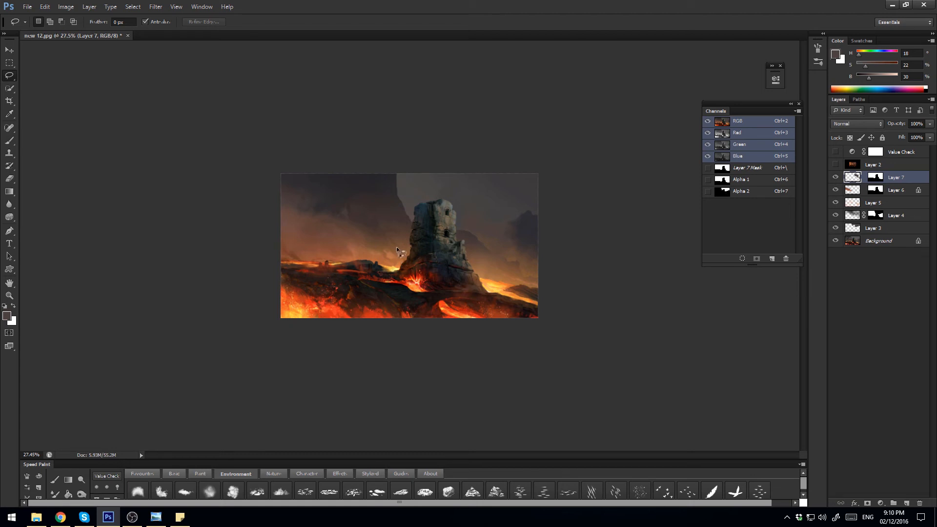
drag(395, 250, 380, 227)
drag(305, 153, 407, 204)
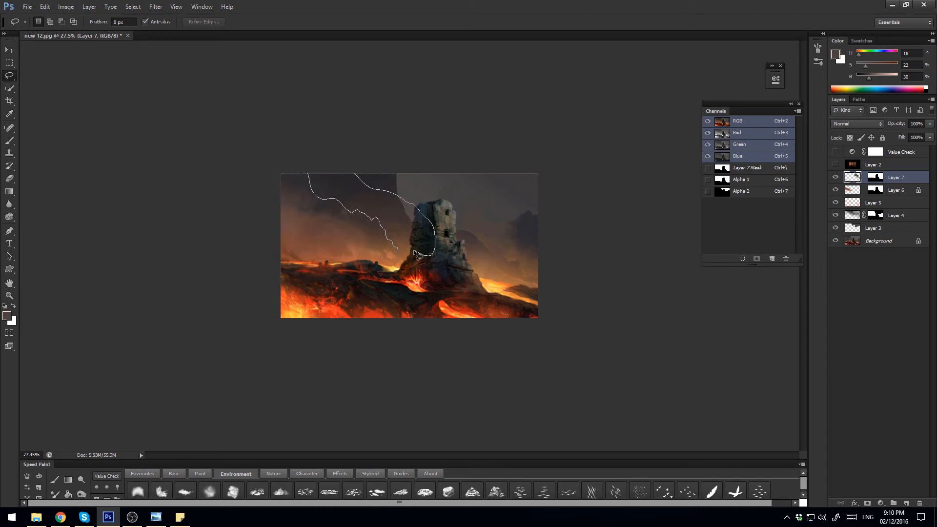
mouse_move(401, 255)
mouse_down()
mouse_move(422, 245)
mouse_move(404, 243)
mouse_move(410, 223)
mouse_move(432, 226)
mouse_move(370, 196)
mouse_move(402, 251)
mouse_up()
key(ctrl+d)
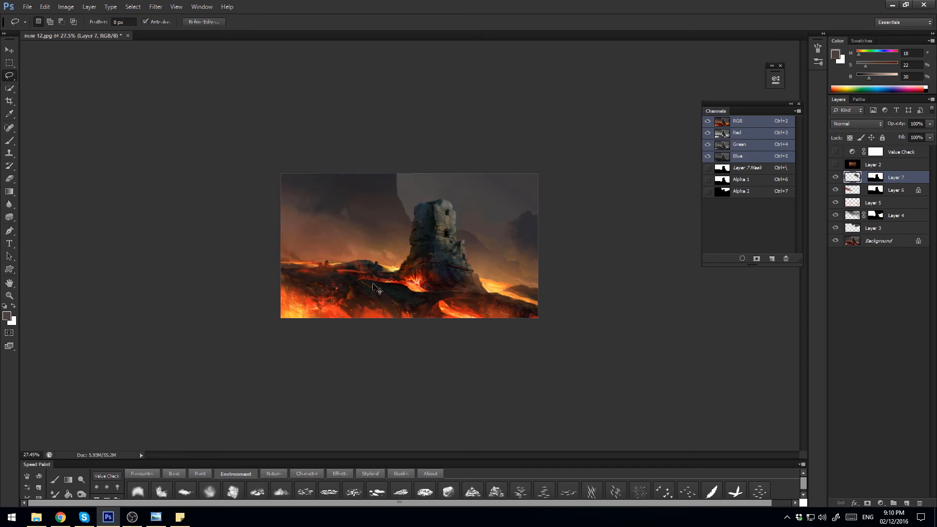
Step: Paint smoke into the sky left of the tower with a sampled light grey, redo the first stroke, and sample a darker smoke grey
key(b)
alt+click(414, 202)
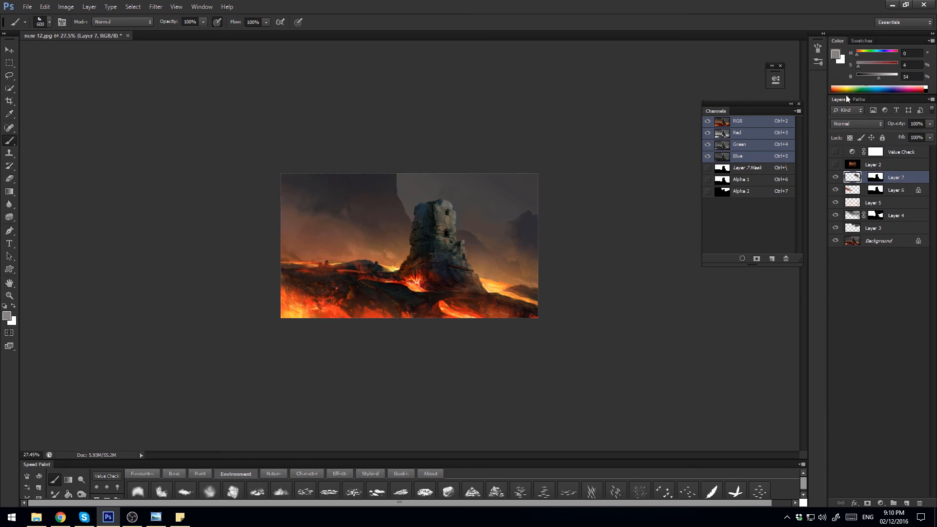
drag(398, 238, 362, 212)
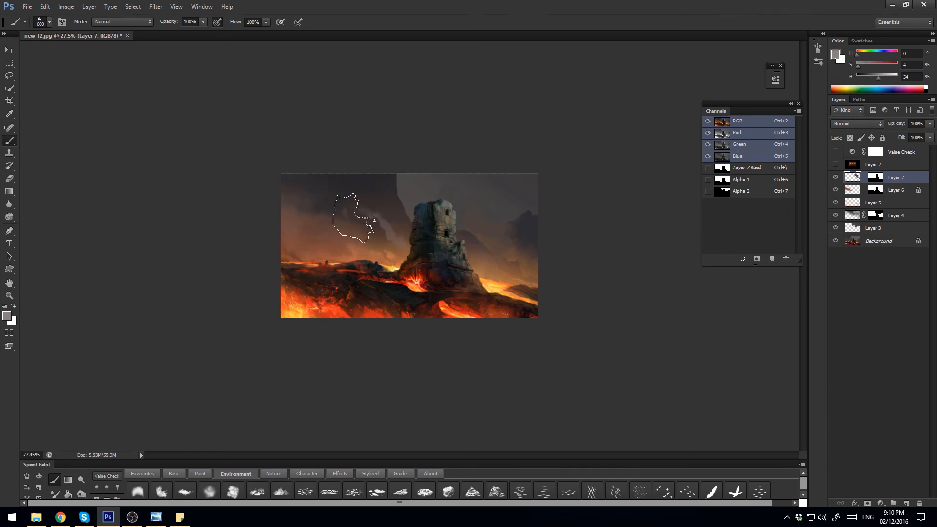
key(ctrl+z)
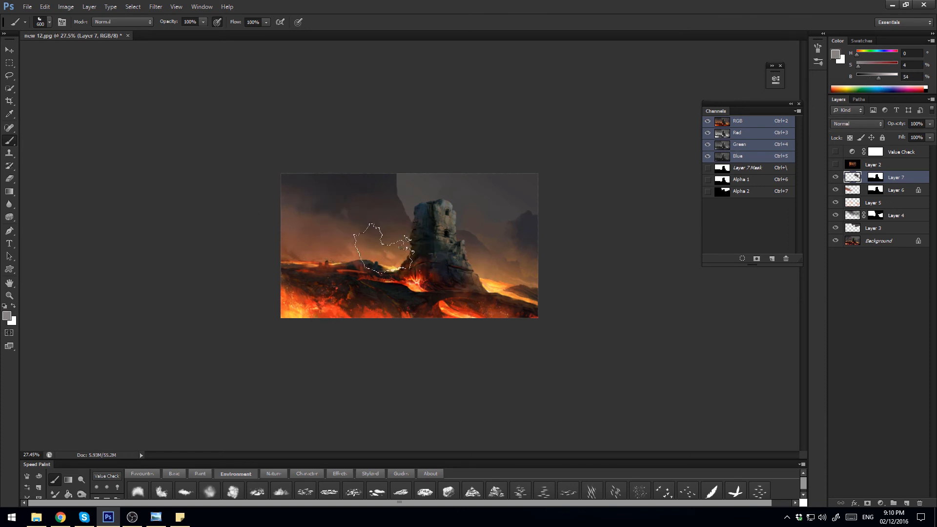
mouse_move(406, 255)
mouse_down()
mouse_move(366, 209)
mouse_move(372, 217)
mouse_up()
alt+click(385, 225)
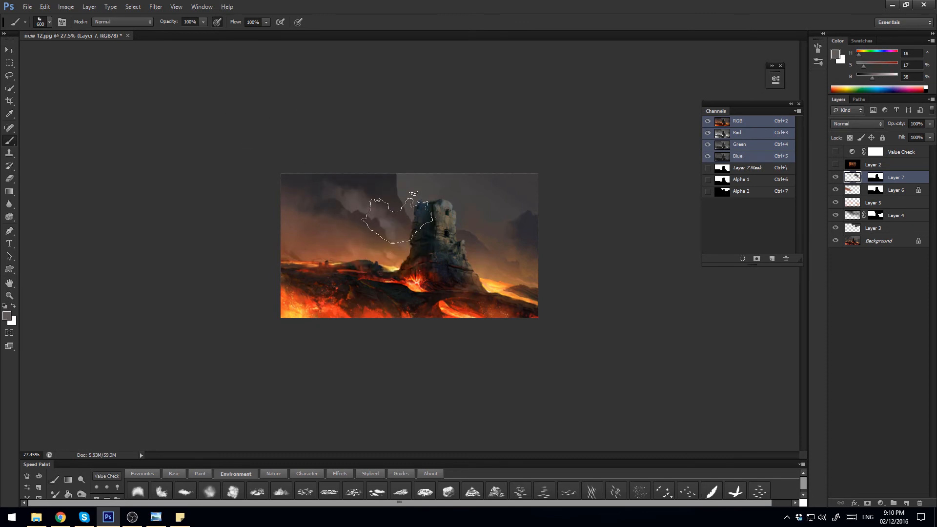
Step: Erase excess smoke left of the tower with a Basic brush tip, reducing the eraser from 600 to 300 px
key(e)
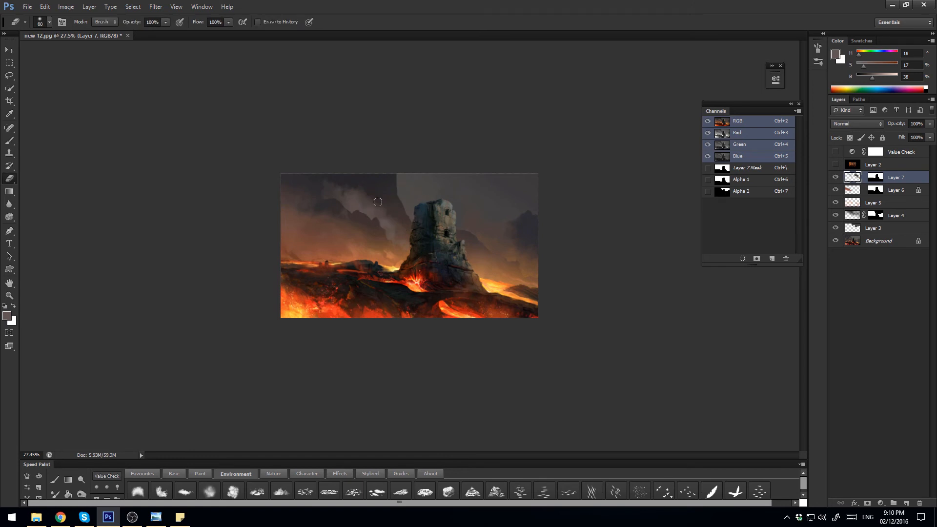
click(175, 474)
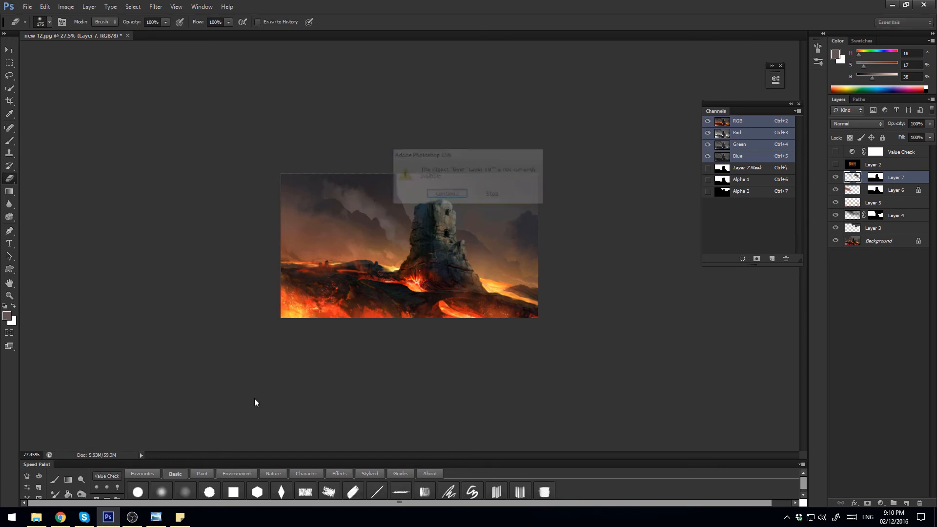
click(447, 195)
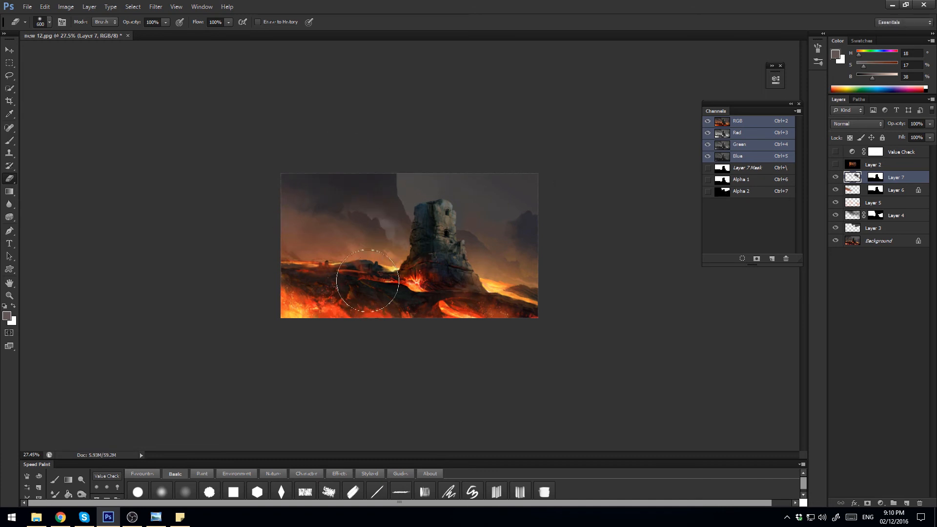
key(bracketleft)
key(bracketleft)
key(bracketleft)
Step: Paint smoke in the upper-left sky with the brush reduced to 300 px and soften it with the eraser
key(b)
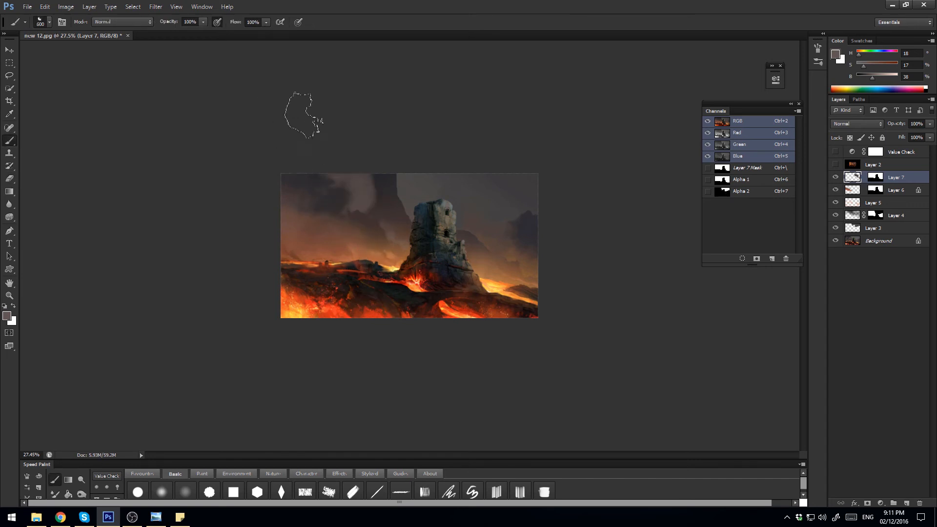
drag(349, 196, 332, 190)
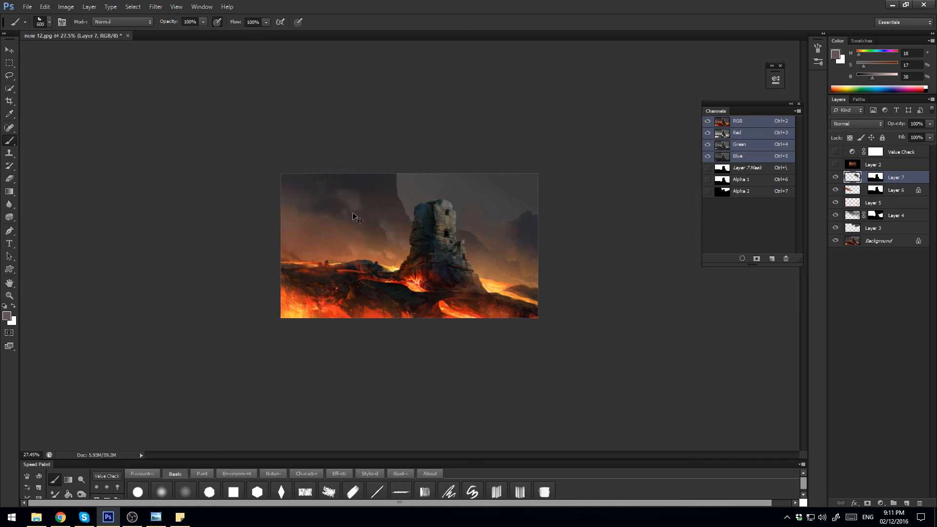
key(bracketleft)
key(bracketleft)
key(bracketleft)
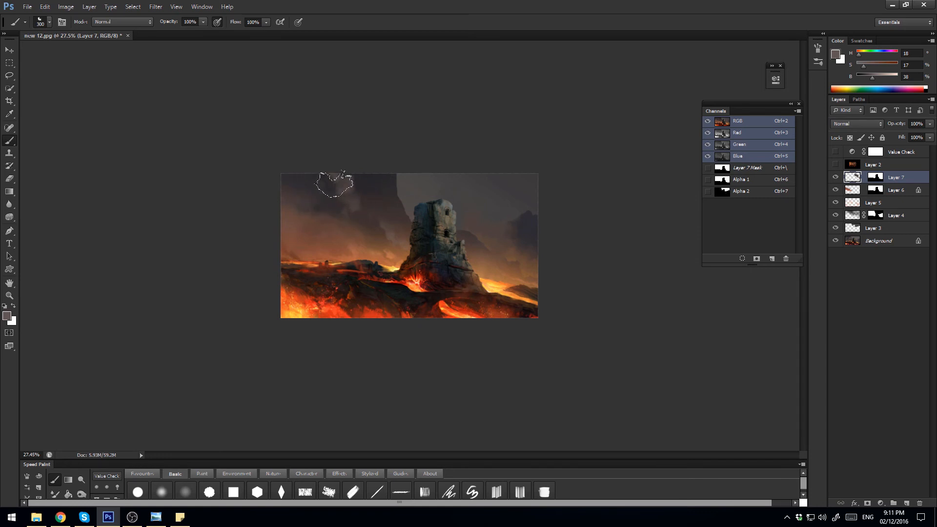
key(e)
mouse_move(354, 179)
mouse_down()
mouse_move(315, 177)
mouse_move(320, 196)
mouse_move(367, 239)
mouse_move(324, 204)
mouse_move(358, 225)
mouse_up()
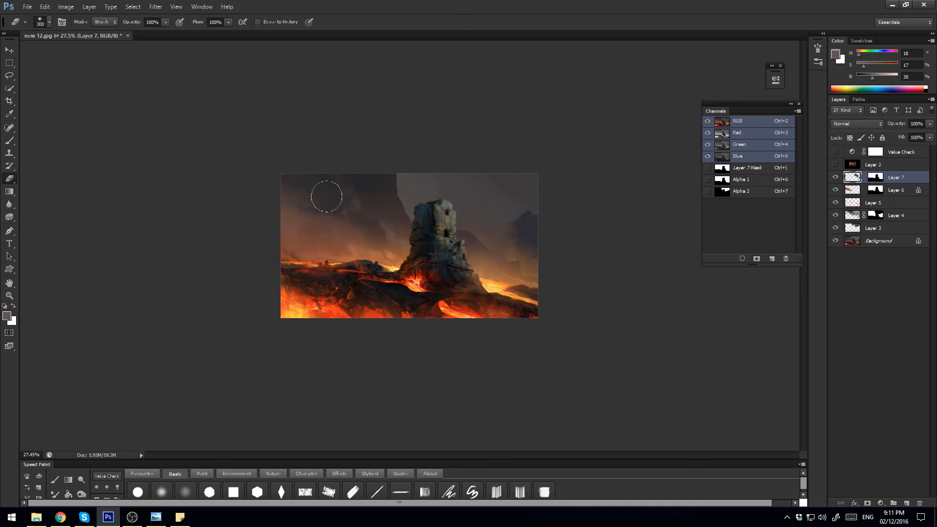
Step: Create a layer above Layer 7, mask it with Layer 7's mask selection, unlink the mask, and target the layer's pixels
scroll(344, 305, down, 4)
scroll(344, 305, up, 3)
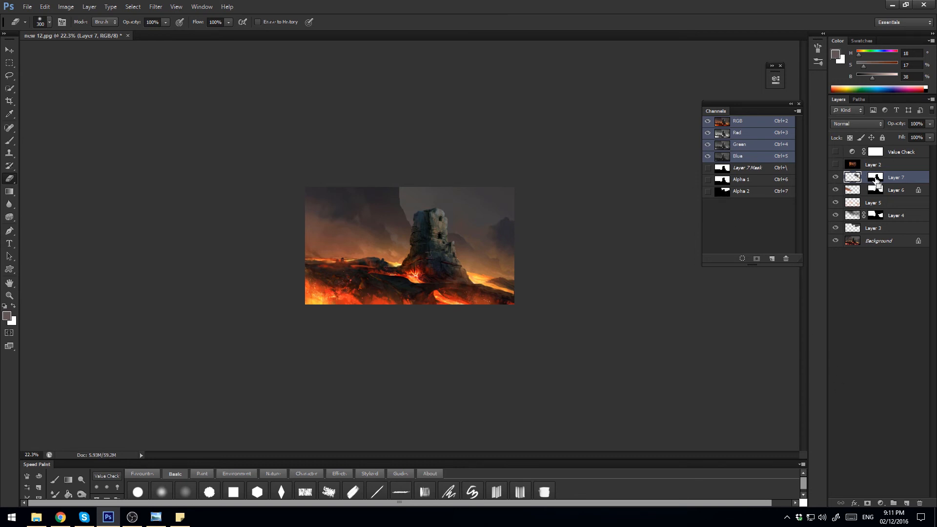
ctrl+click(876, 180)
click(906, 503)
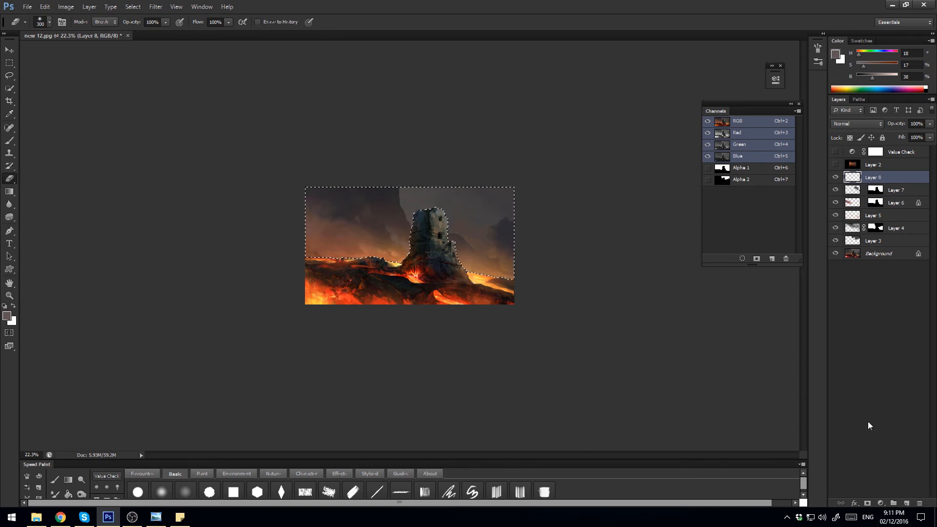
click(868, 504)
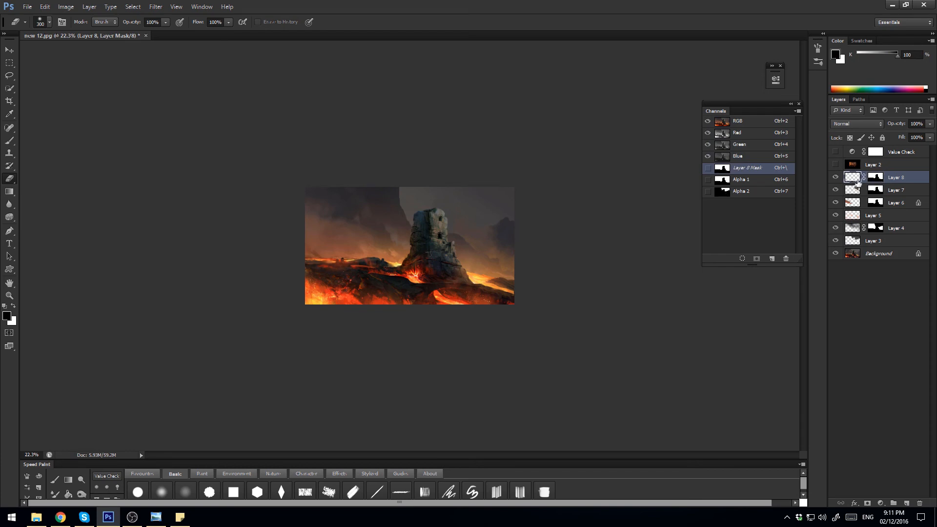
double_click(857, 180)
click(922, 86)
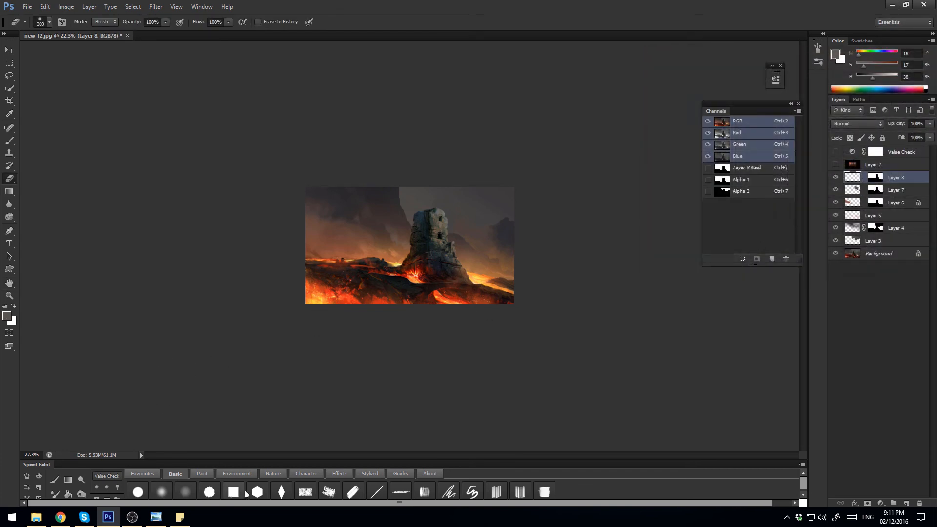
Step: Set the Eraser to the first Environment smoke brush tip at 175 px
click(208, 474)
click(176, 475)
click(234, 474)
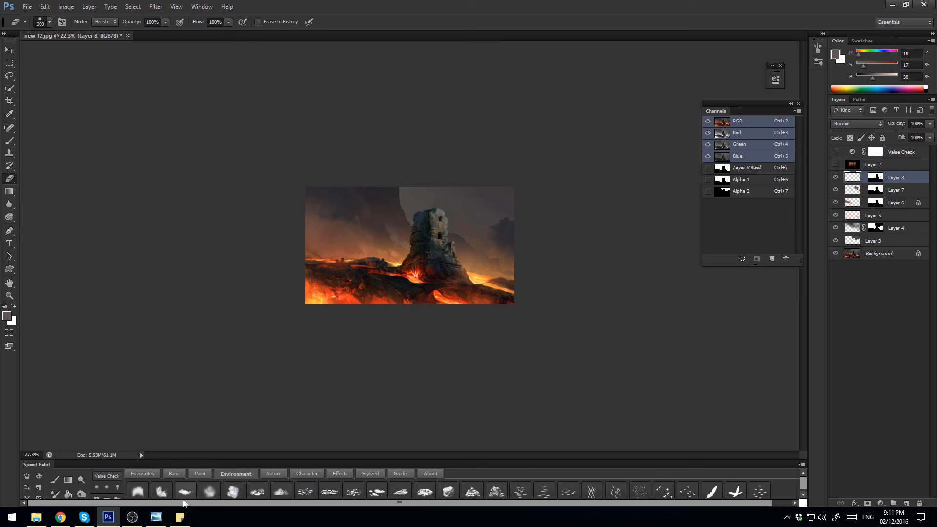
click(139, 494)
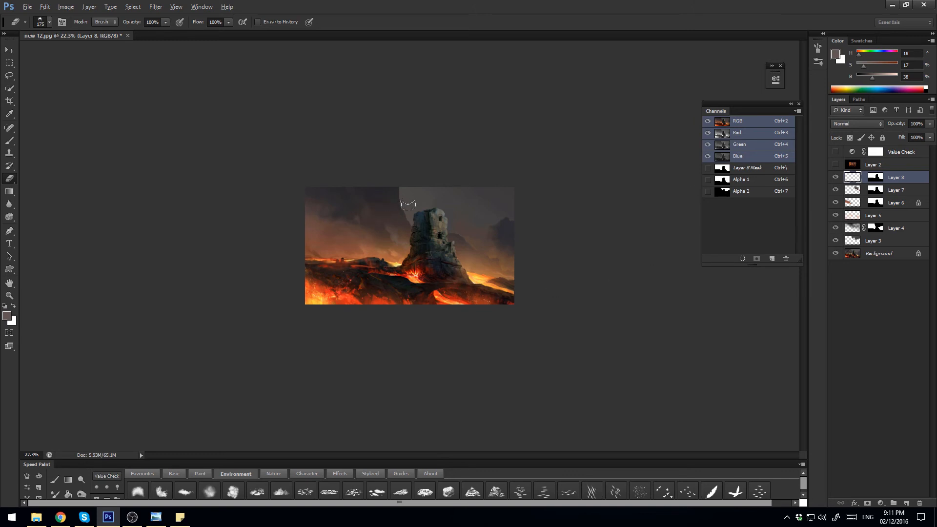
key(b)
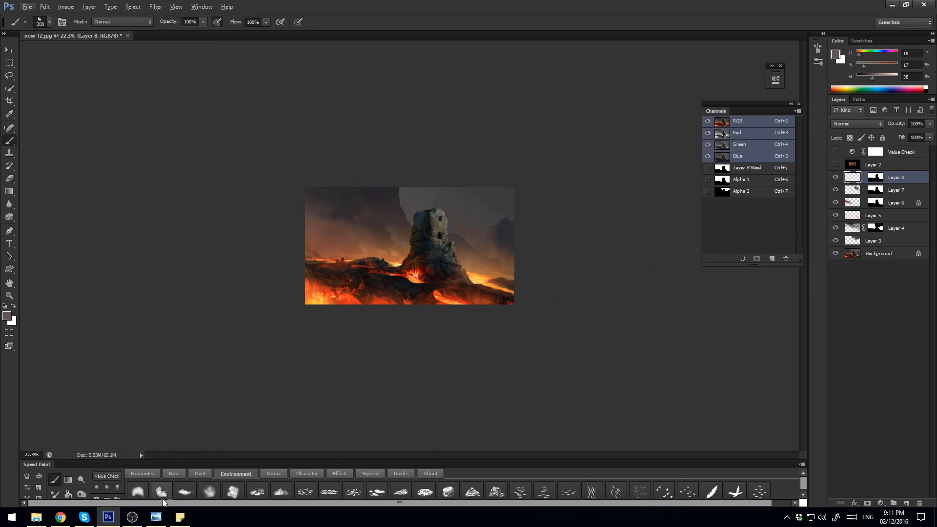
click(139, 493)
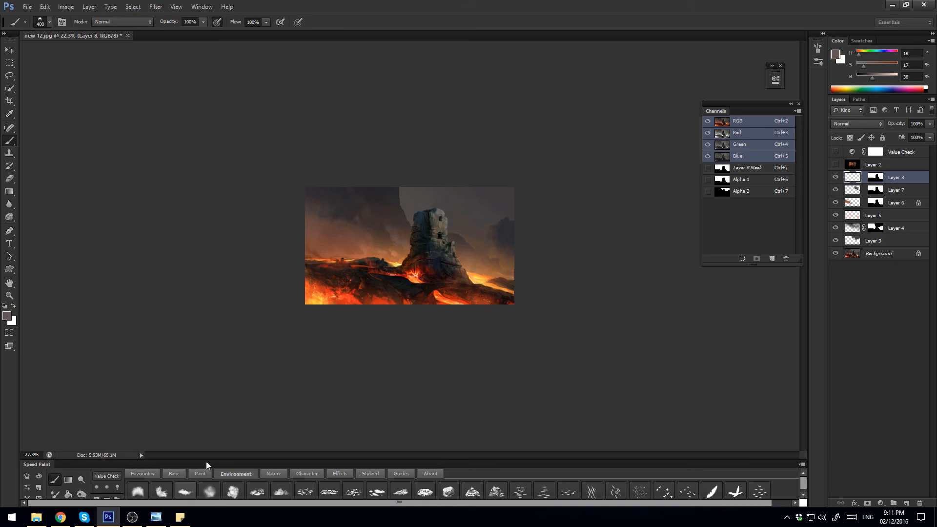
click(382, 213)
key(ctrl+z)
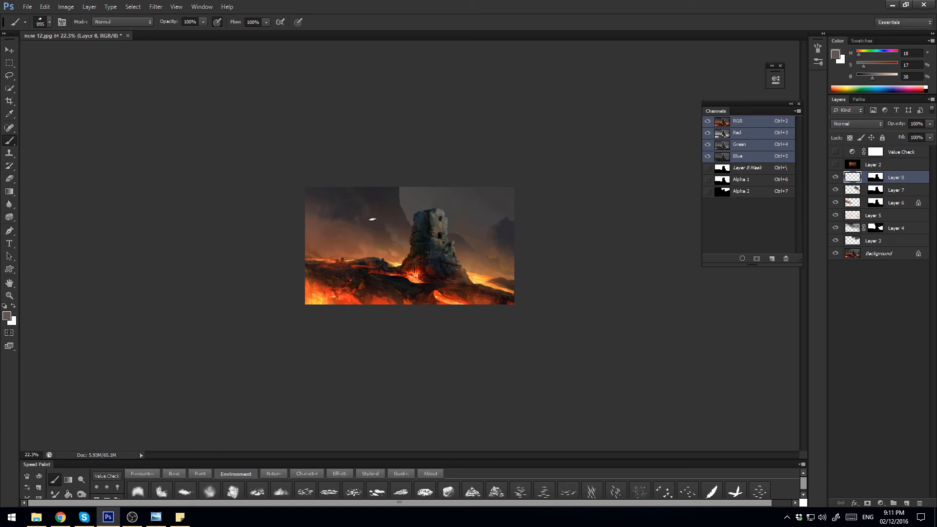
click(378, 224)
key(ctrl+z)
click(370, 202)
click(393, 208)
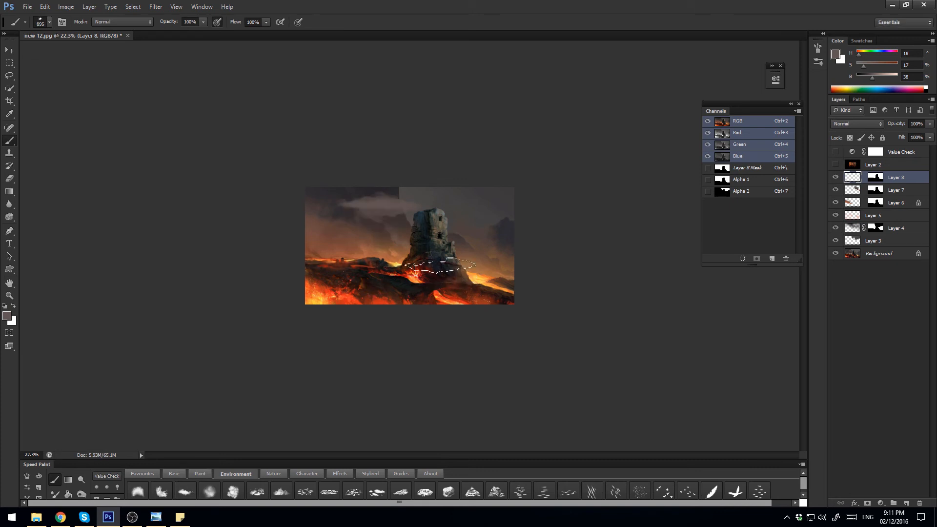
key(ctrl+z)
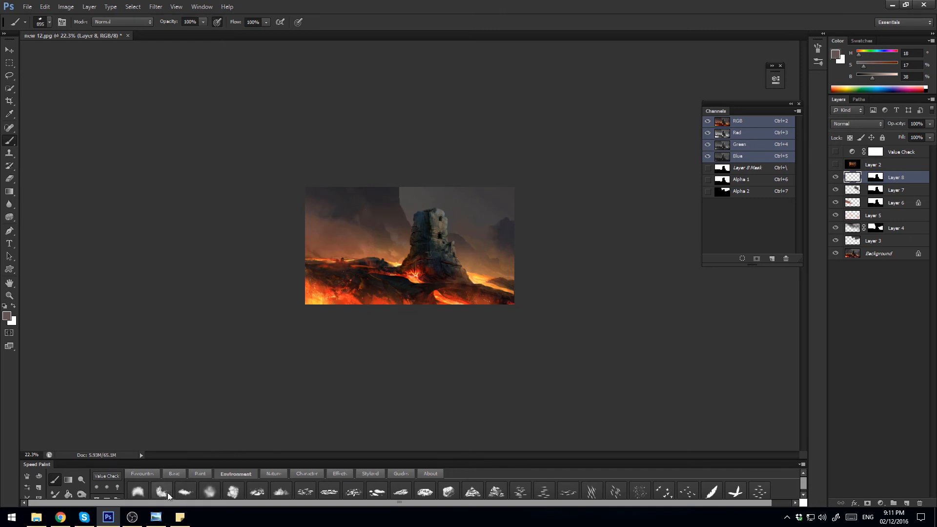
Step: Paint grey smoke clouds left of the tower on Layer 8 with a curved Environment smoke brush, enlarging it from 400 px
click(159, 486)
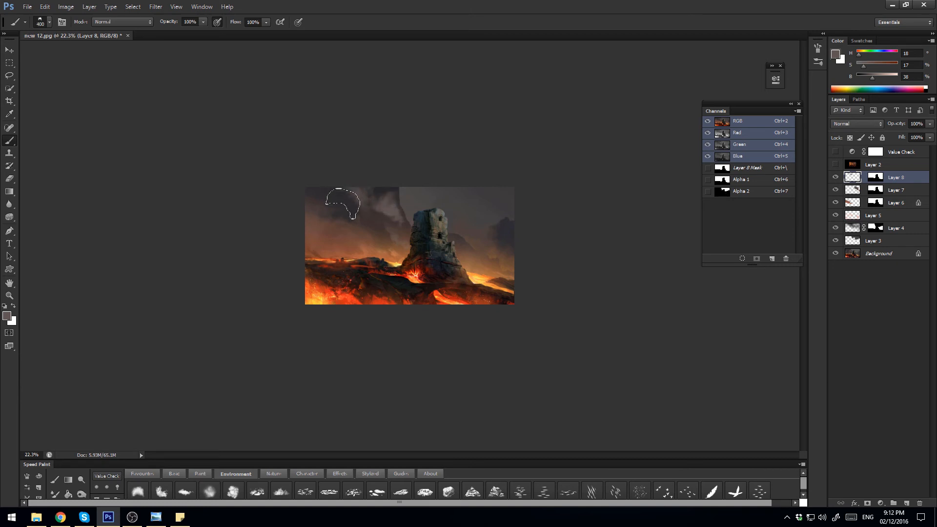
key(bracketright)
key(bracketright)
mouse_move(391, 216)
mouse_down()
mouse_move(402, 224)
mouse_move(402, 209)
mouse_move(340, 215)
mouse_move(379, 228)
mouse_move(376, 217)
mouse_up()
Step: Erase parts of Layer 8's smoke beside the tower's left edge with the smoke-tipped Eraser enlarged to 400 px
key(e)
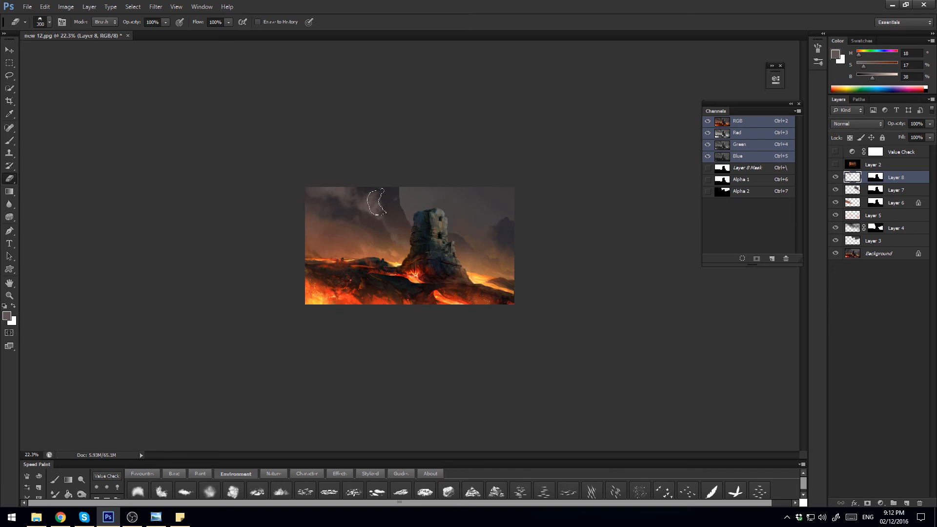
key(bracketright)
mouse_move(404, 236)
mouse_down()
mouse_move(433, 235)
mouse_move(494, 278)
mouse_move(532, 256)
mouse_move(549, 273)
mouse_move(399, 221)
mouse_move(373, 234)
mouse_move(365, 225)
mouse_move(408, 230)
mouse_move(397, 235)
mouse_up()
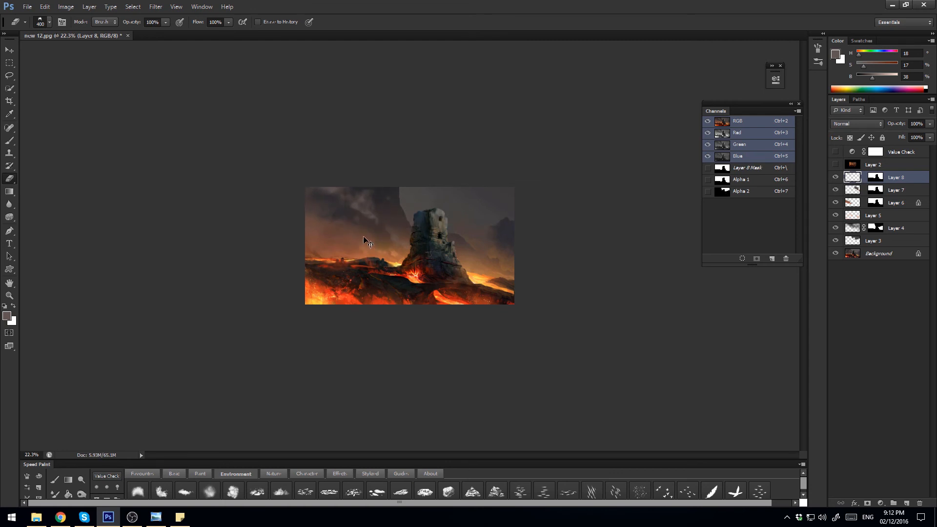
drag(385, 222, 421, 222)
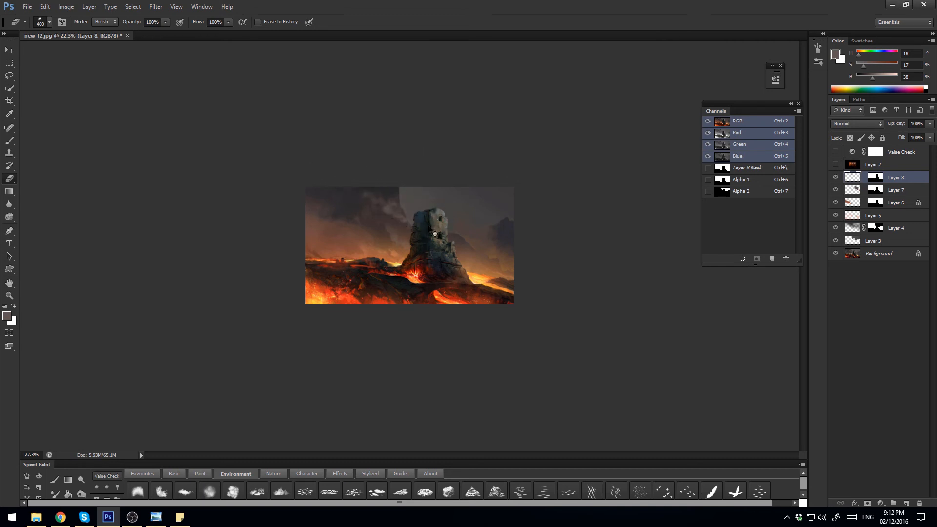
Step: Erase Layer 8's smoke wisps left of the tower, switching the Eraser to a soft round Basic tip enlarged to 500 px
mouse_move(427, 231)
mouse_down()
mouse_move(416, 234)
mouse_move(397, 216)
mouse_up()
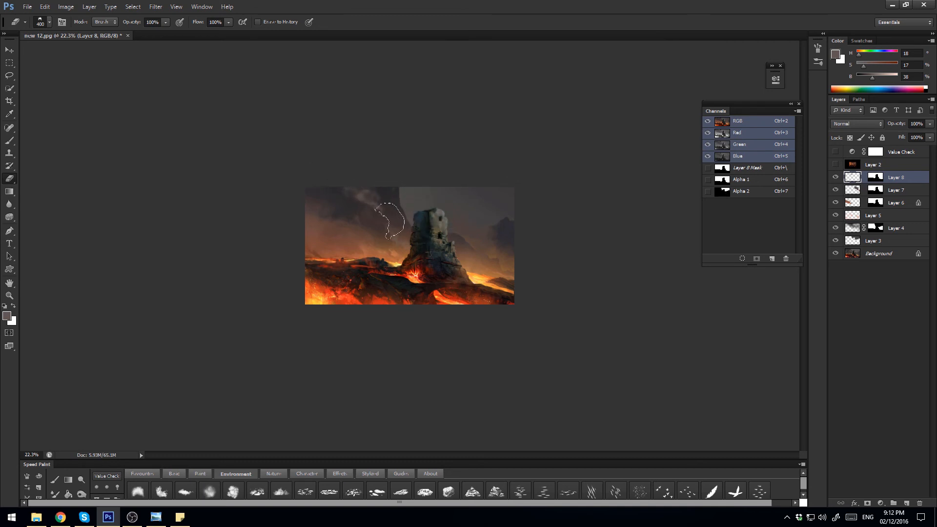
click(175, 474)
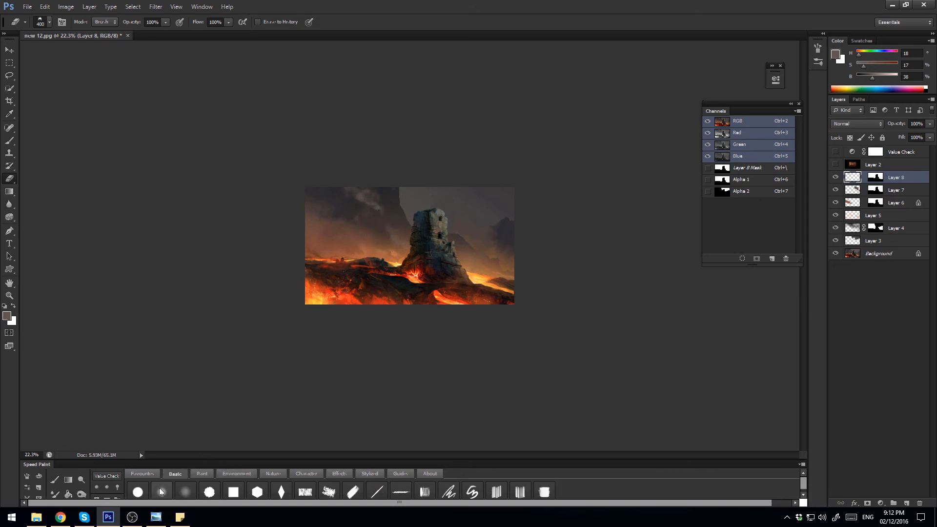
click(161, 490)
key(Return)
key(bracketright)
key(bracketright)
key(bracketright)
key(bracketright)
drag(423, 252, 455, 272)
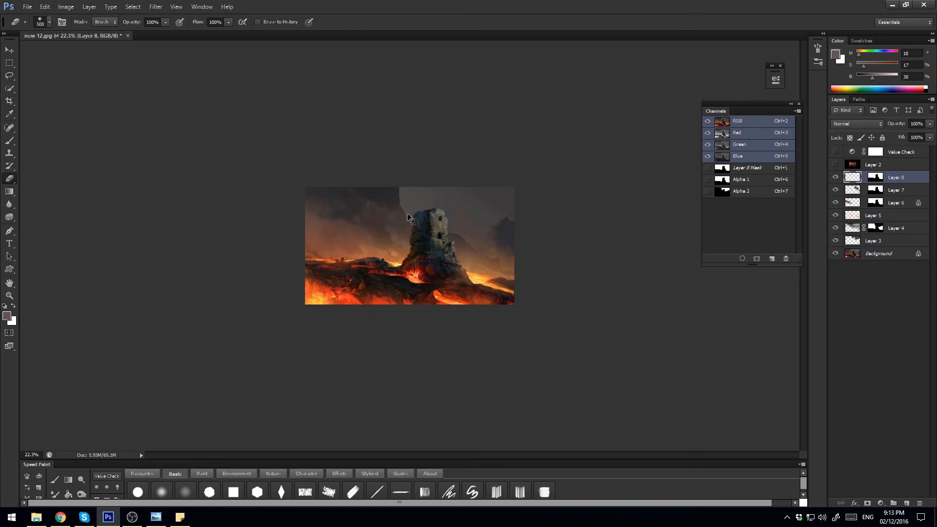
Step: Paint sampled dark grey into the sky beside the tower's upper left on Layer 8 with a soft round Basic brush at 300 px
key(b)
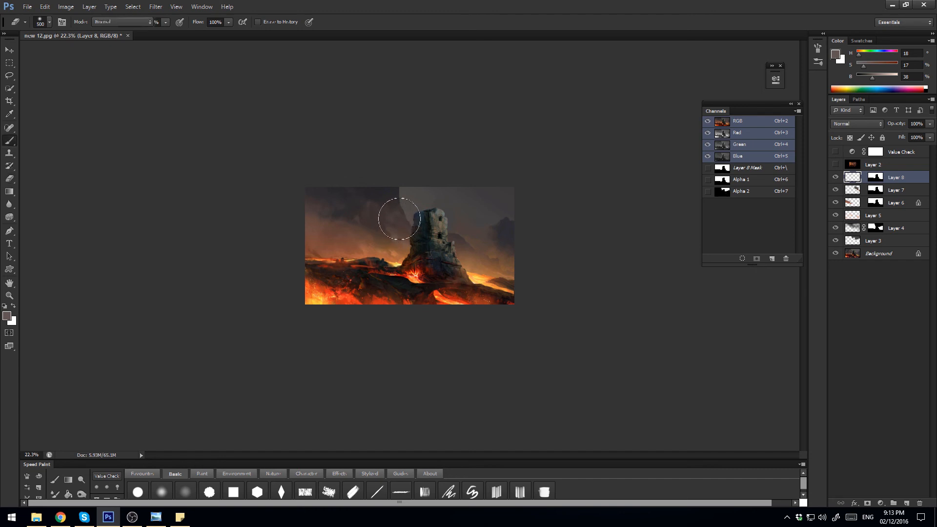
alt+click(409, 210)
click(180, 488)
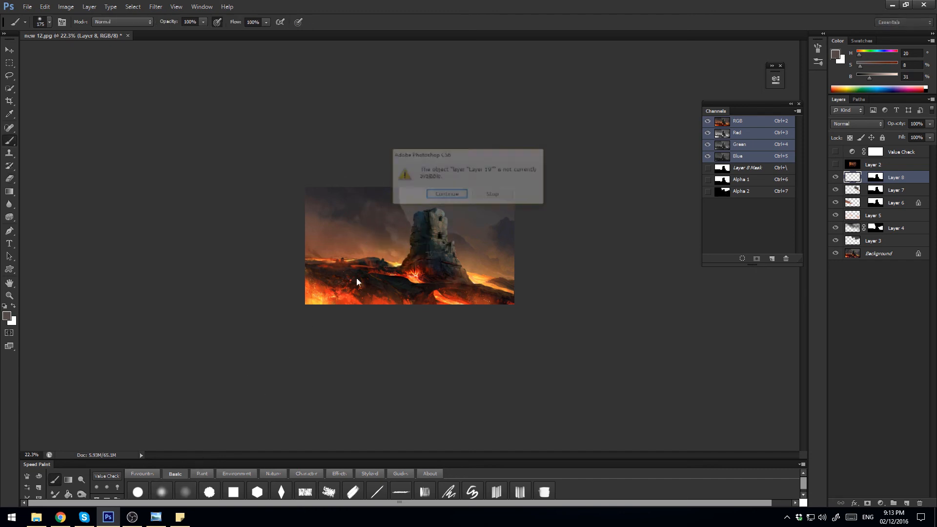
click(444, 195)
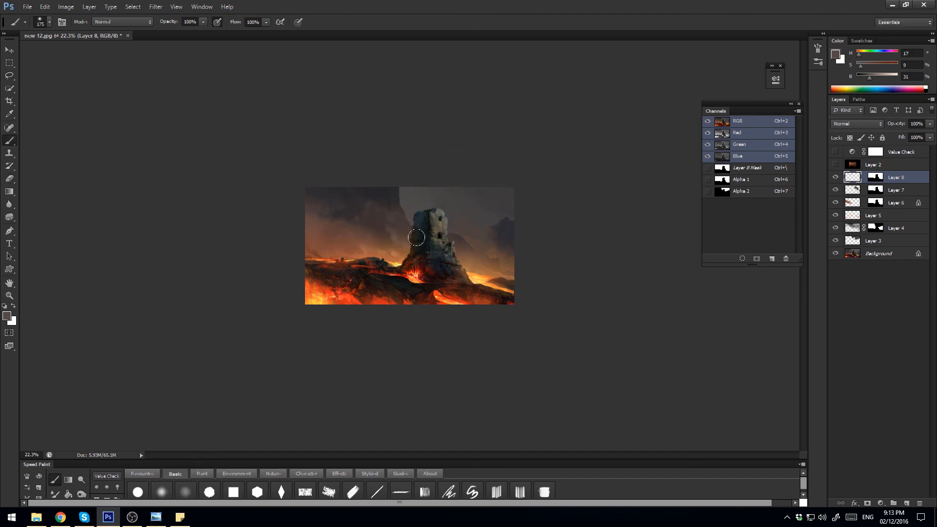
key(bracketright)
key(bracketright)
drag(408, 220, 395, 218)
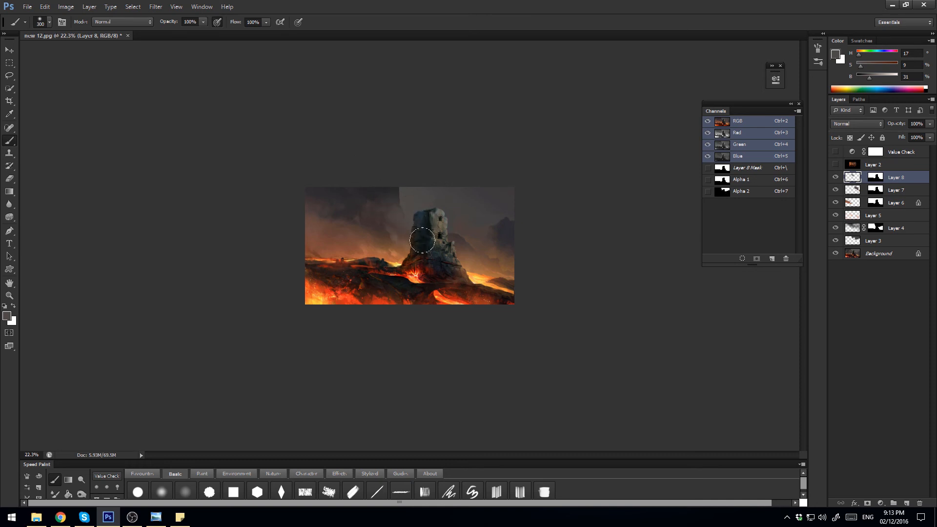
Step: Blend the hazy sky left of the tower on Layer 8 with soft strokes in colours sampled from the surrounding background
alt+click(385, 217)
mouse_move(385, 219)
mouse_down()
mouse_move(419, 237)
mouse_move(404, 218)
mouse_move(423, 239)
mouse_move(396, 201)
mouse_up()
alt+click(412, 211)
alt+click(471, 257)
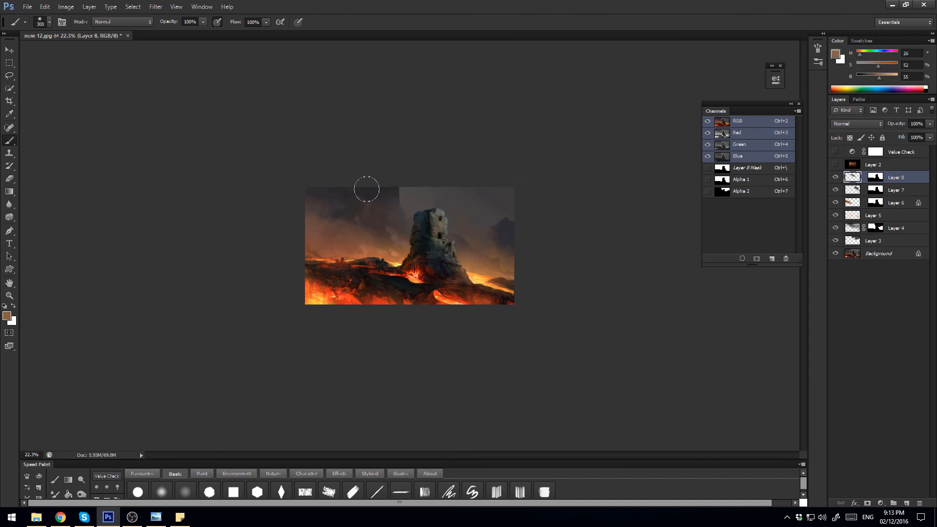
alt+click(408, 215)
mouse_move(456, 282)
mouse_down()
mouse_move(391, 291)
mouse_move(457, 295)
mouse_up()
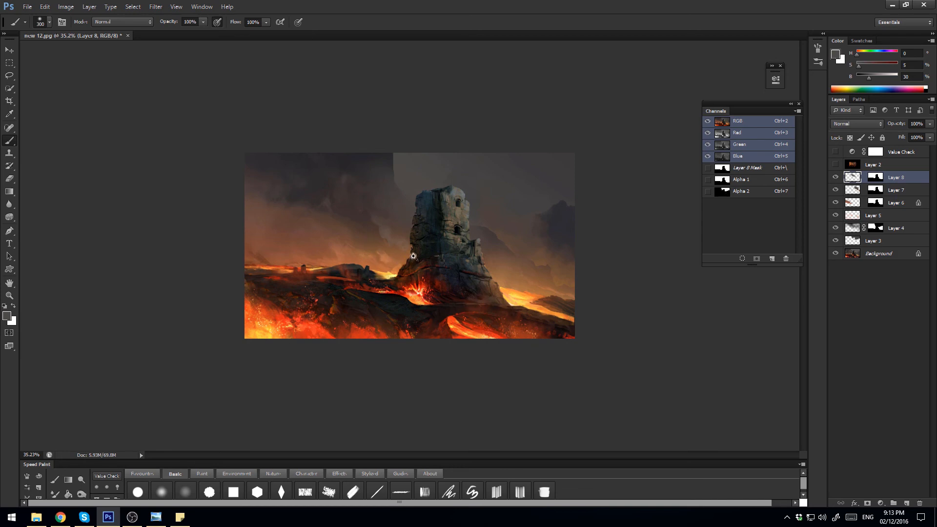
drag(413, 256, 398, 256)
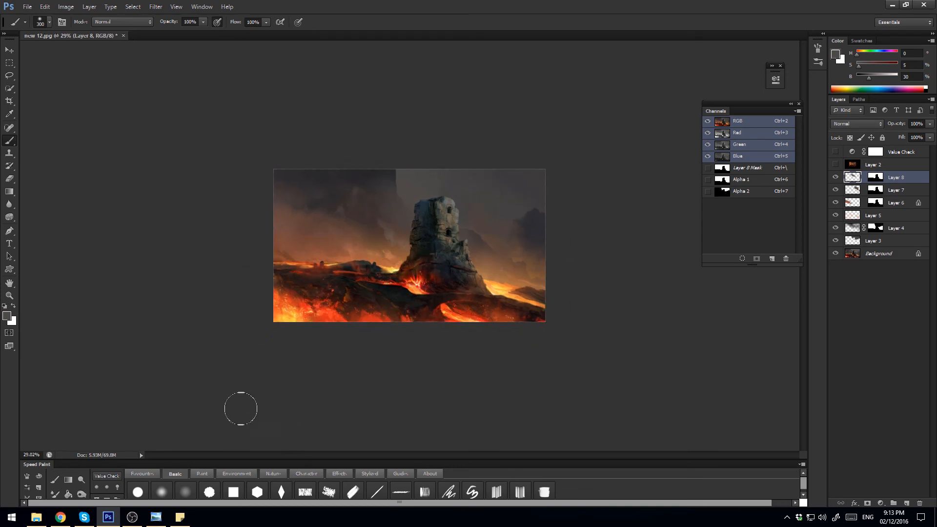
Step: Review the handwritten sticky note of painting principles and hide it again
click(181, 519)
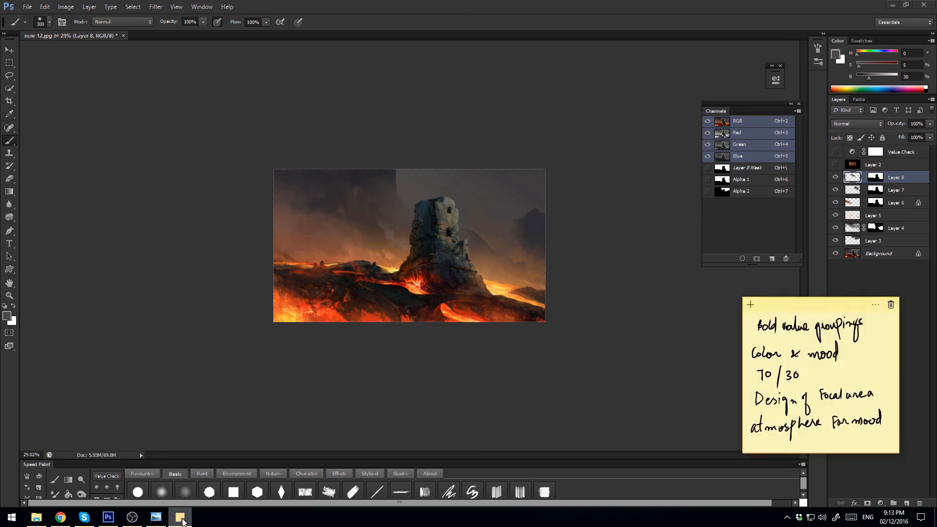
click(180, 518)
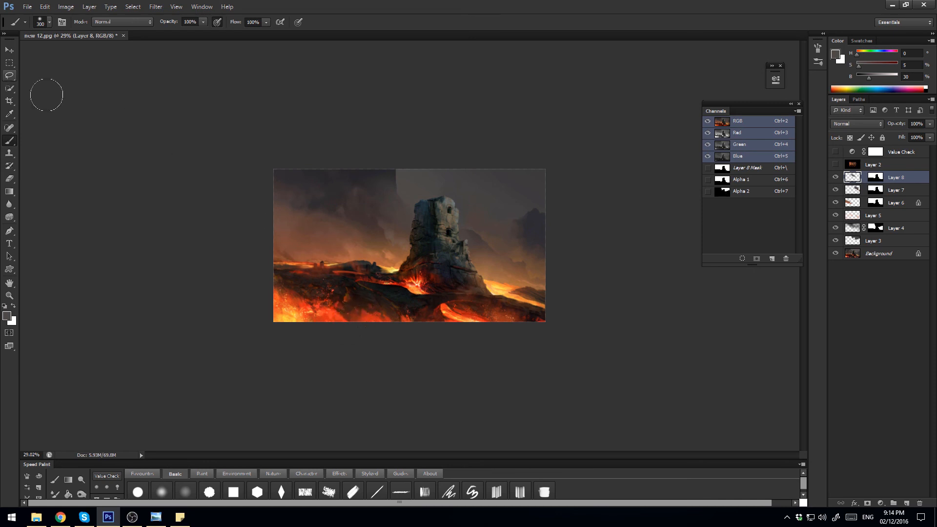
Step: Create a layer above Layer 8 and lasso the foreground lava pool plus the glowing area around the tower's left base, trimming the outline to the pool's edge
click(906, 504)
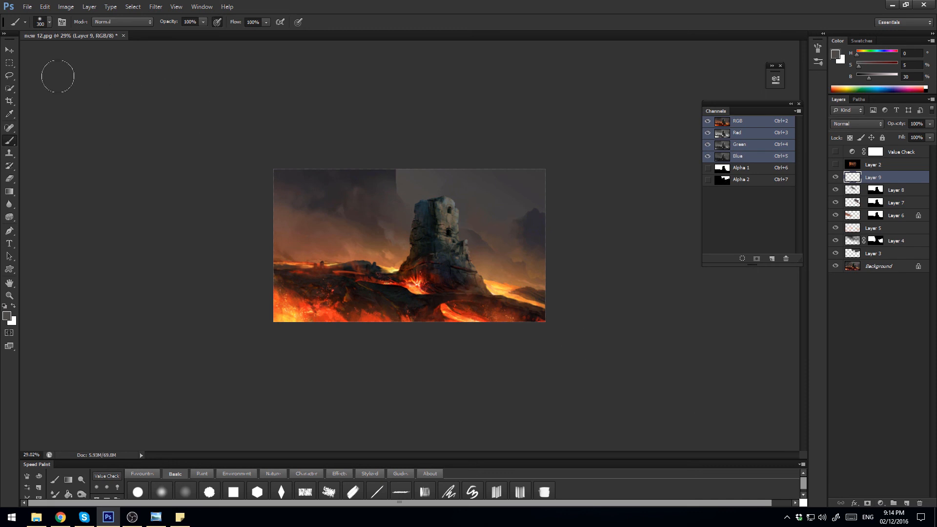
click(9, 75)
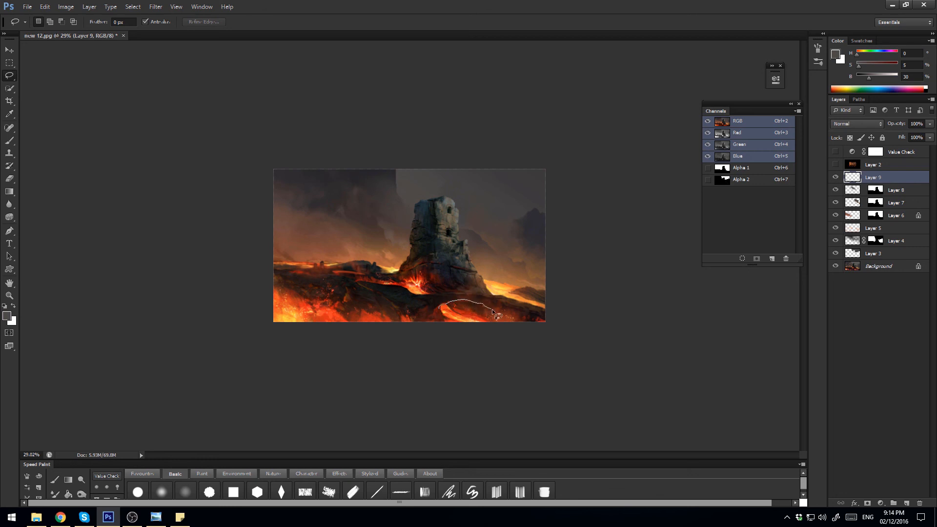
drag(490, 348, 429, 342)
key(shift)
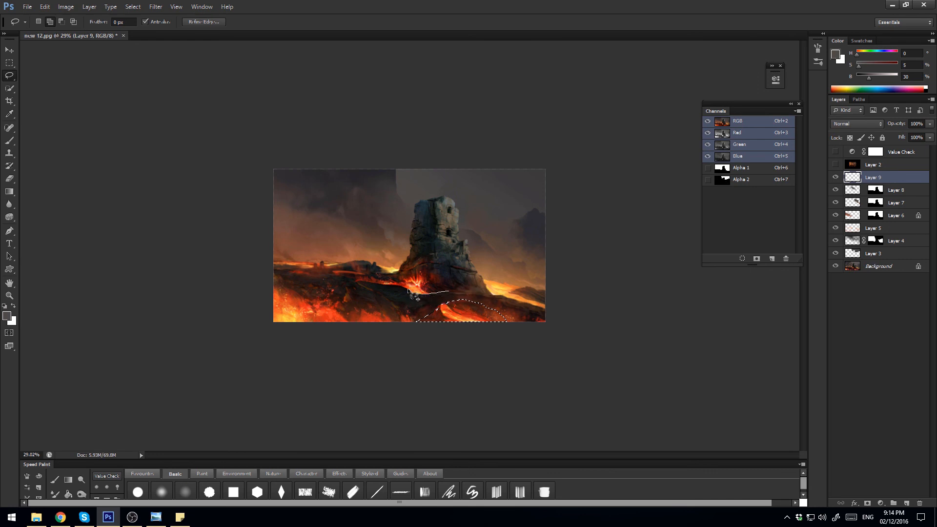
mouse_move(380, 283)
mouse_down()
mouse_move(420, 251)
mouse_move(445, 263)
mouse_move(449, 292)
mouse_up()
key(alt)
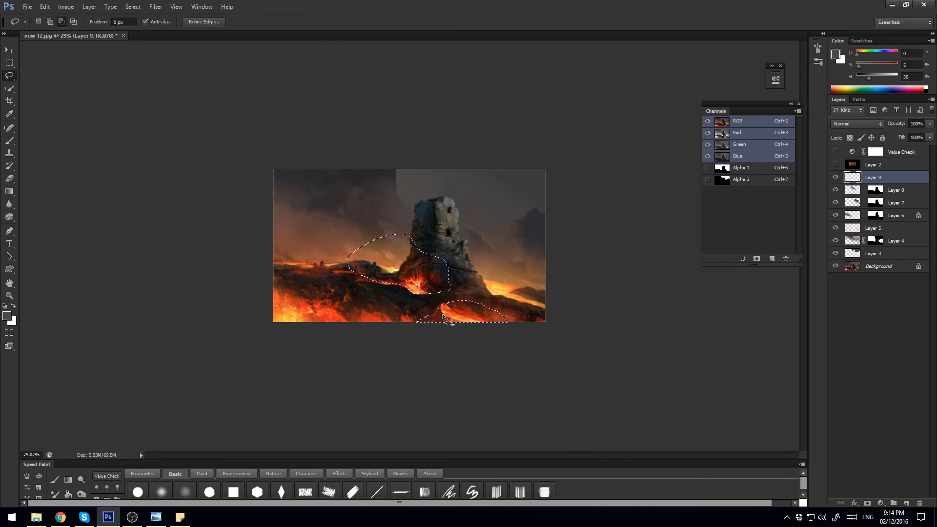
mouse_move(451, 322)
mouse_down()
mouse_move(398, 349)
mouse_move(430, 311)
mouse_move(424, 340)
mouse_move(424, 295)
mouse_up()
key(shift)
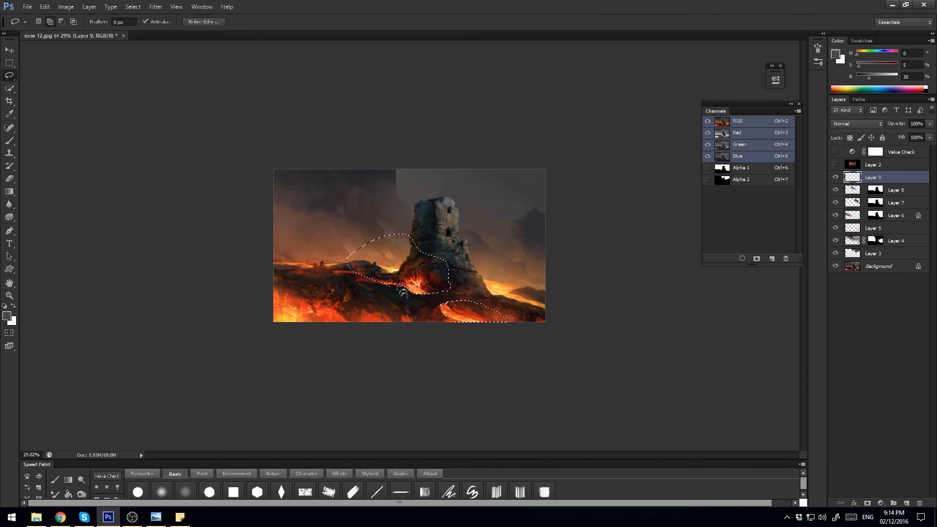
drag(384, 286, 394, 288)
key(ctrl+d)
Step: Paint a soft glow on Layer 9 over the lassoed lava areas with sampled orange and the brush enlarged to 600 px
key(b)
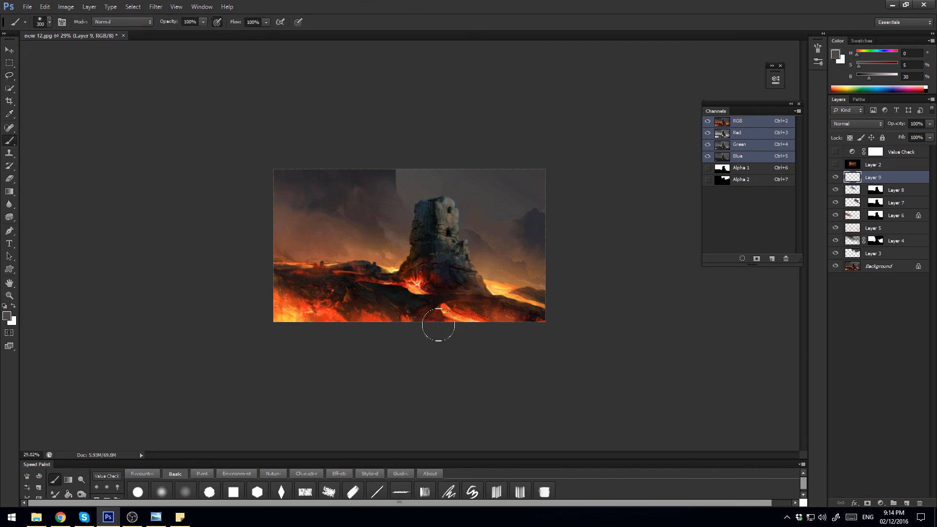
alt+click(454, 318)
key(bracketright)
key(bracketright)
key(bracketright)
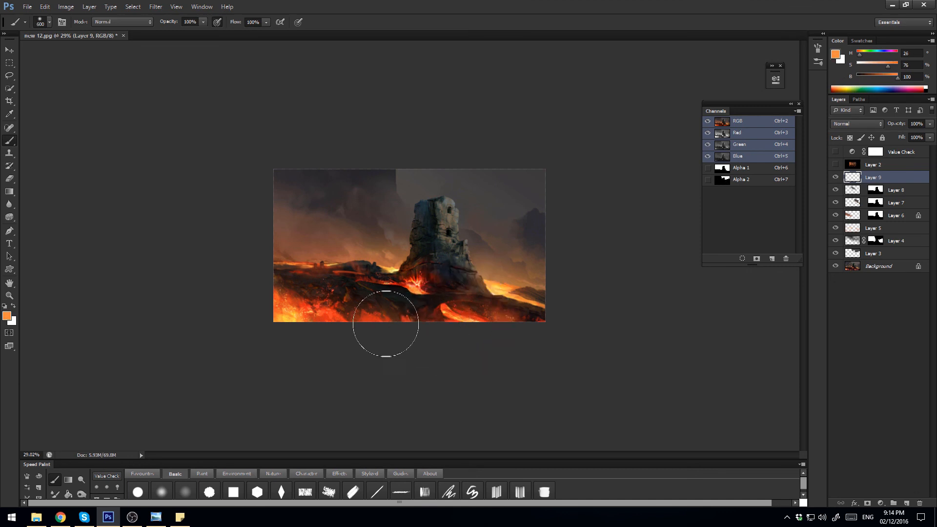
drag(378, 322, 485, 323)
key(ctrl+z)
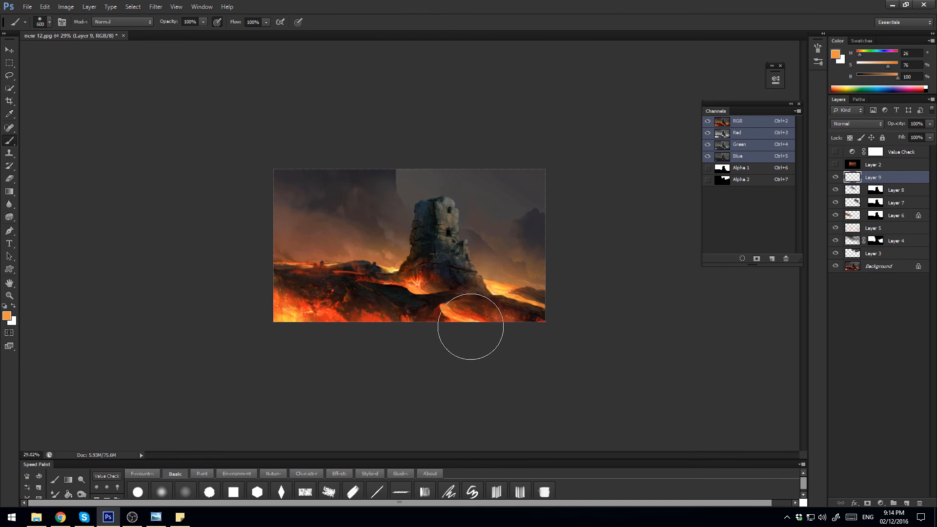
Step: Refine the glow around the foreground lava and tower base on Layer 9 with sampled yellow and red-orange lava colours and a 200 px brush
key(bracketleft)
key(bracketleft)
key(bracketleft)
key(bracketleft)
key(bracketleft)
alt+click(419, 285)
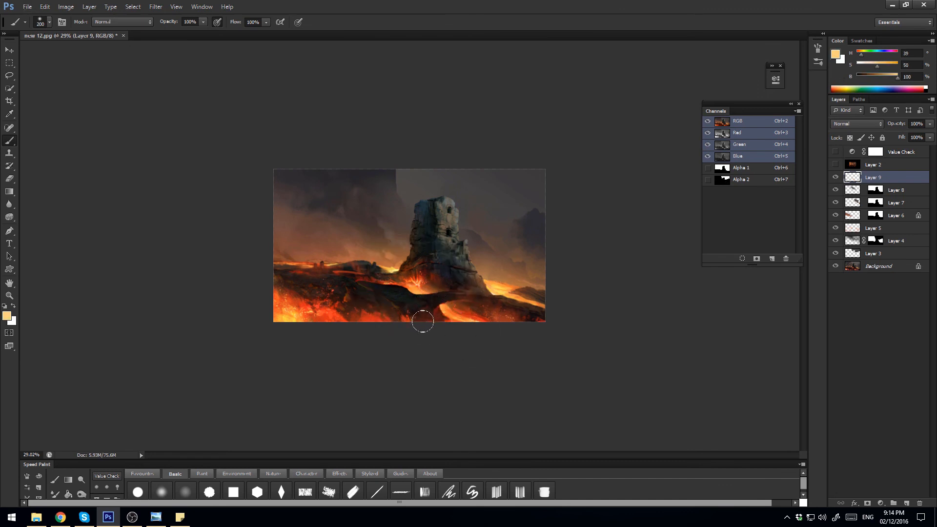
alt+click(484, 315)
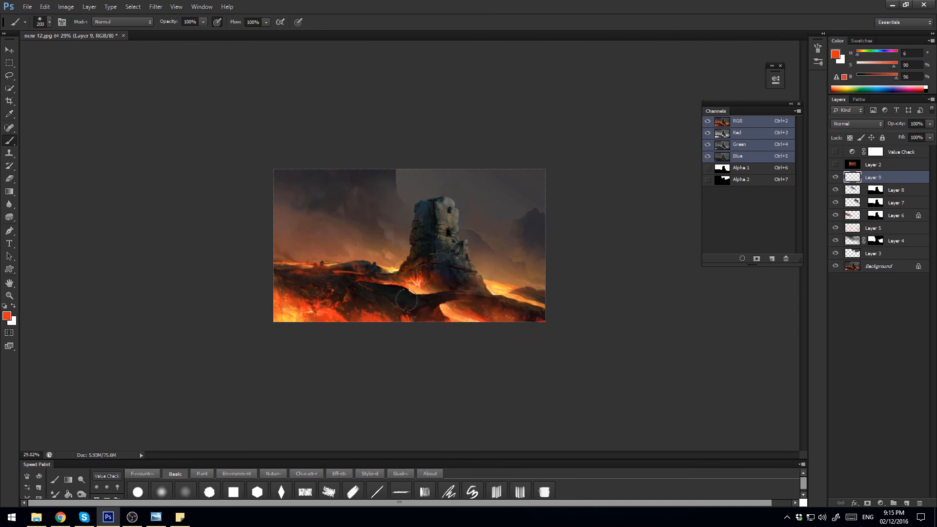
drag(449, 324, 457, 349)
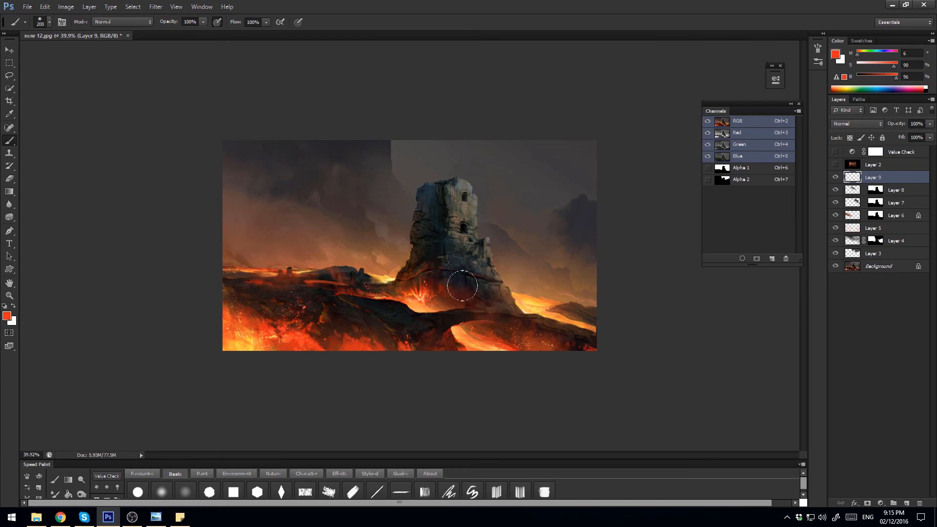
alt+click(437, 306)
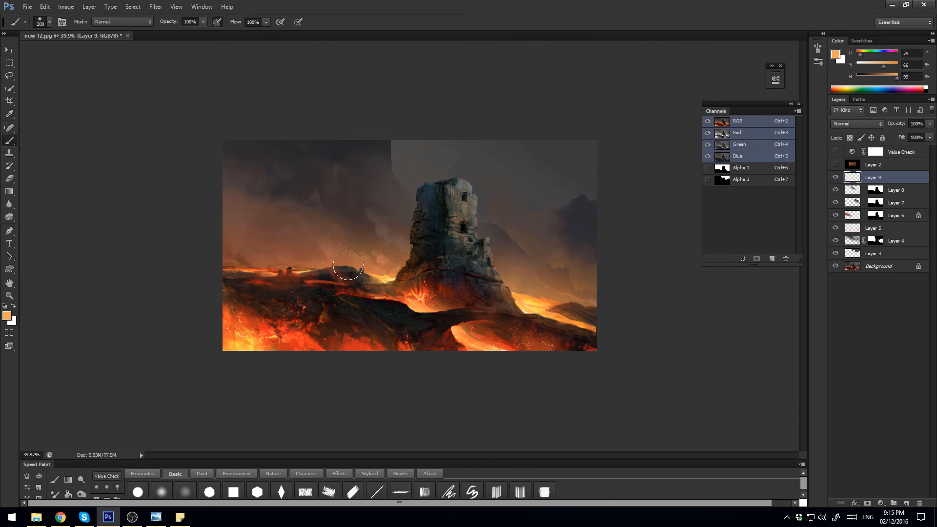
Step: Review the composition mirrored horizontally, and flip the canvas back to its original orientation
scroll(423, 313, down, 4)
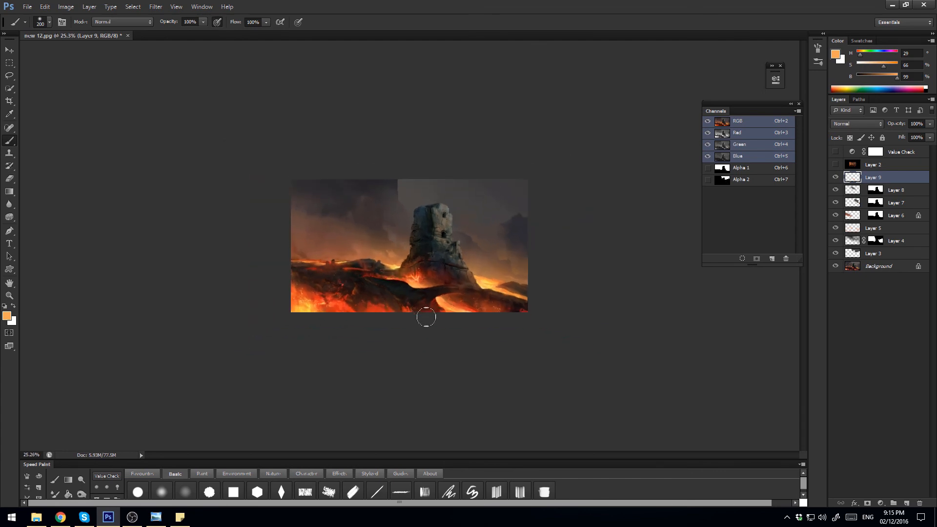
scroll(476, 311, down, 3)
scroll(440, 314, up, 5)
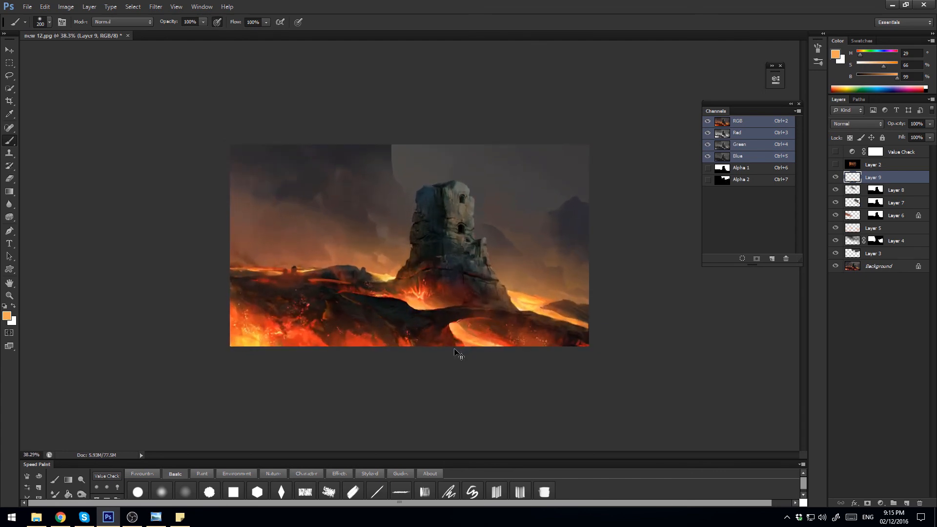
key(ctrl+shift+h)
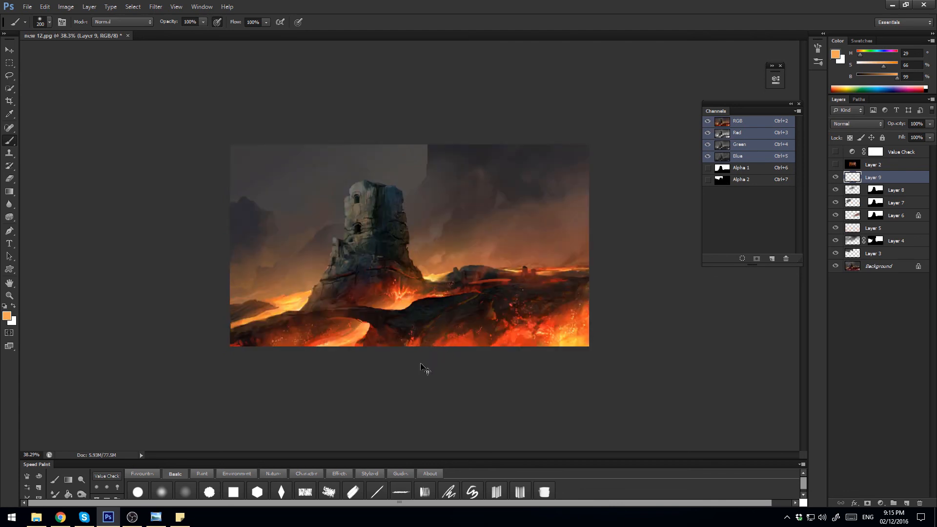
key(ctrl+shift+h)
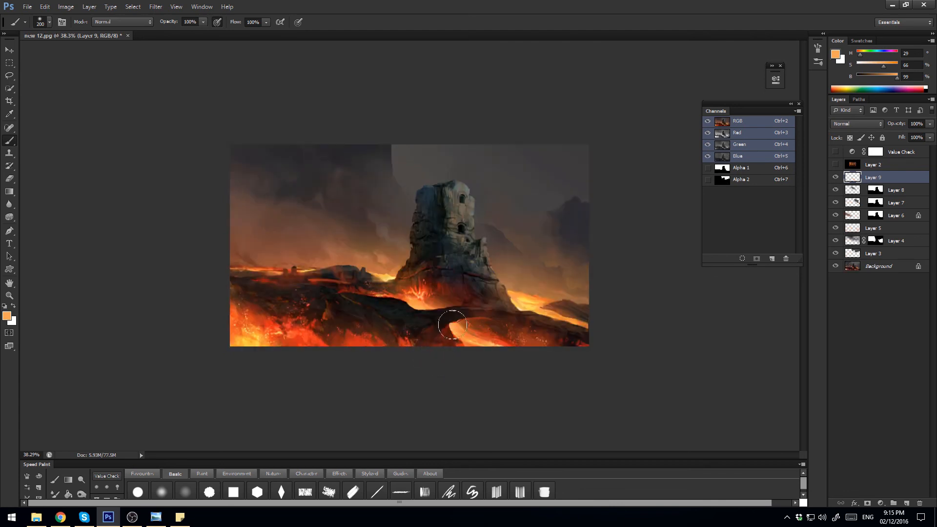
Step: Examine the painting's value groupings in grayscale by showing the Value Check layer, and hide that layer again
click(836, 154)
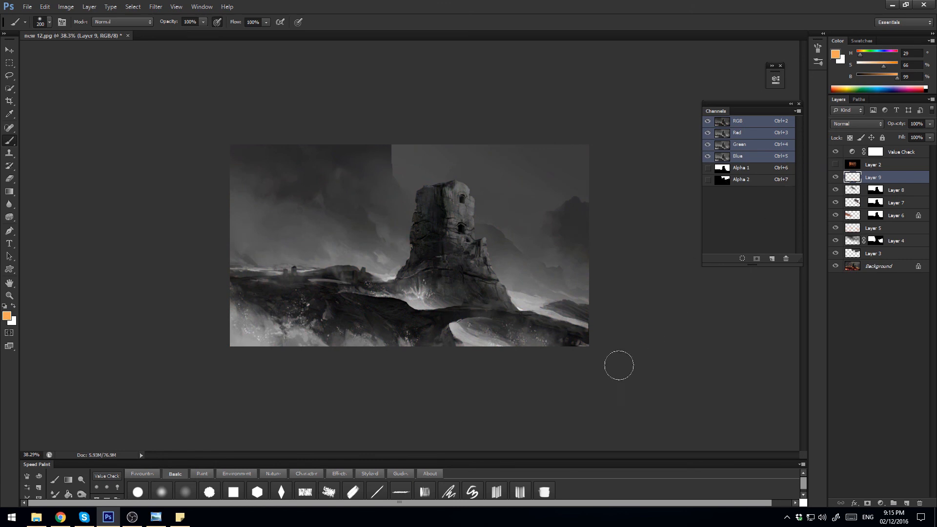
scroll(640, 324, down, 2)
scroll(642, 335, up, 2)
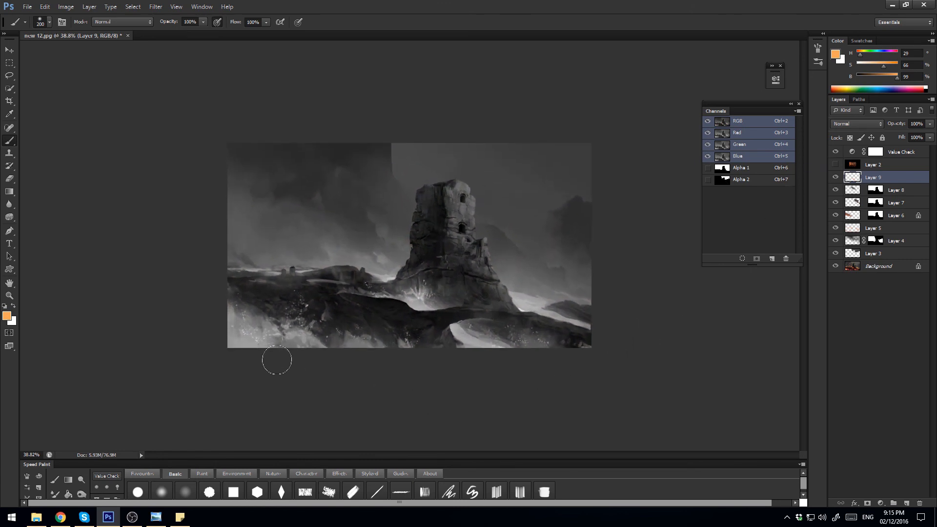
mouse_move(276, 360)
mouse_down()
mouse_move(318, 356)
mouse_move(308, 343)
mouse_up()
click(835, 164)
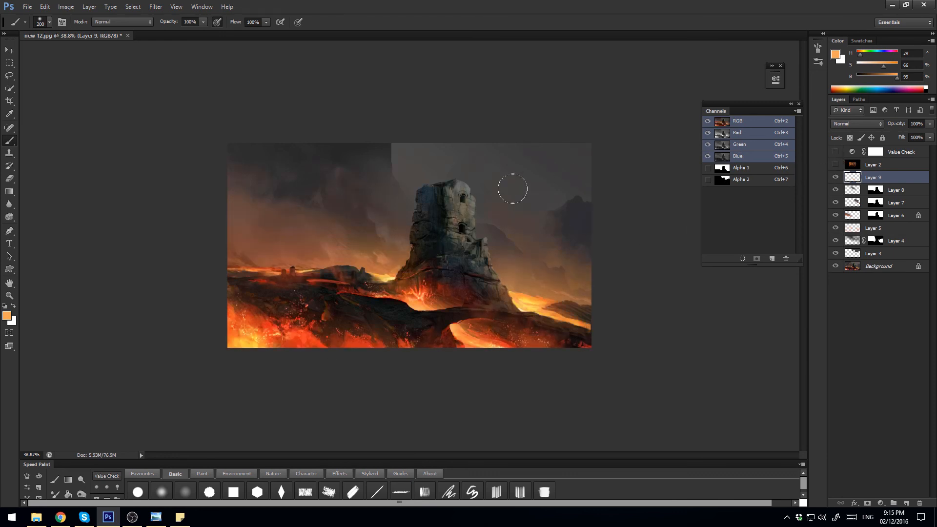
Step: Create a layer above Layer 9, mask it with Layer 8's mask selection, and target the new layer's pixels
ctrl+click(875, 192)
click(907, 504)
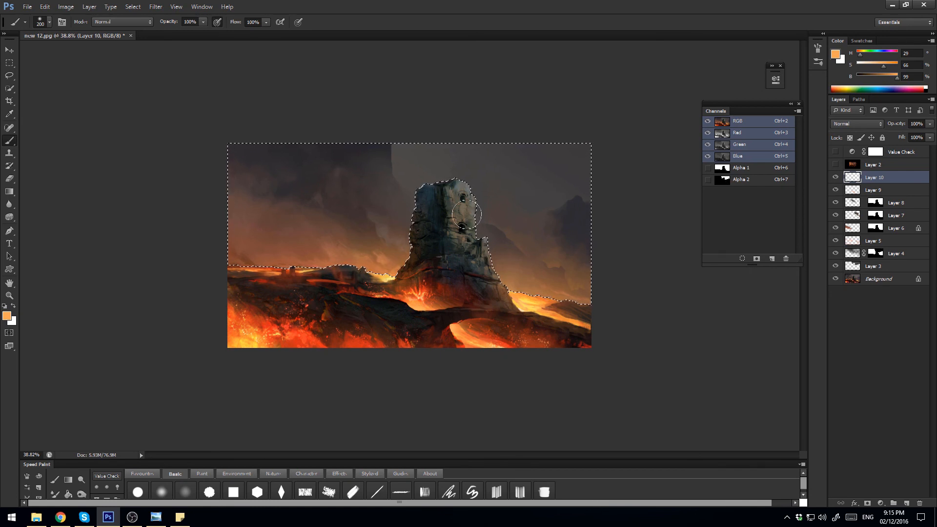
click(867, 503)
click(853, 178)
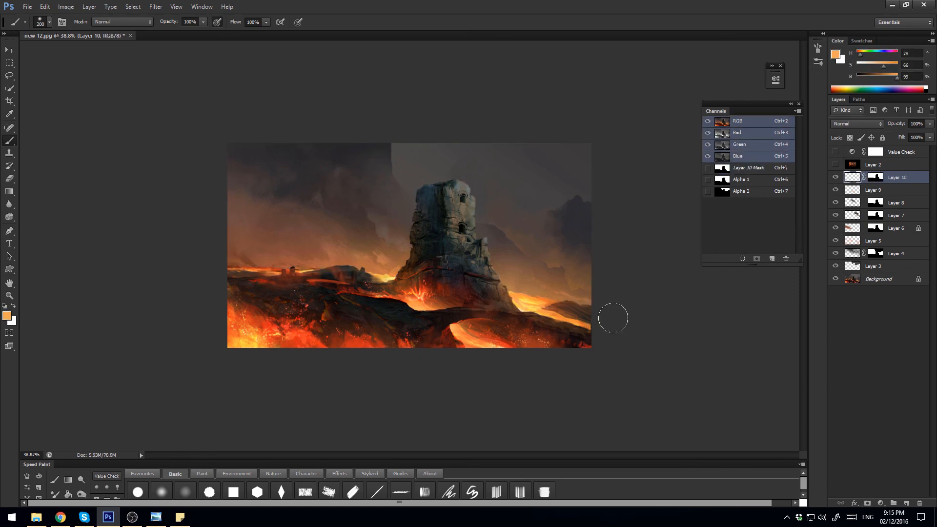
Step: Darken the tower on Layer 10 with near-black tones sampled from its stone, using a 200 px brush in Darken mode
alt+click(445, 209)
click(122, 22)
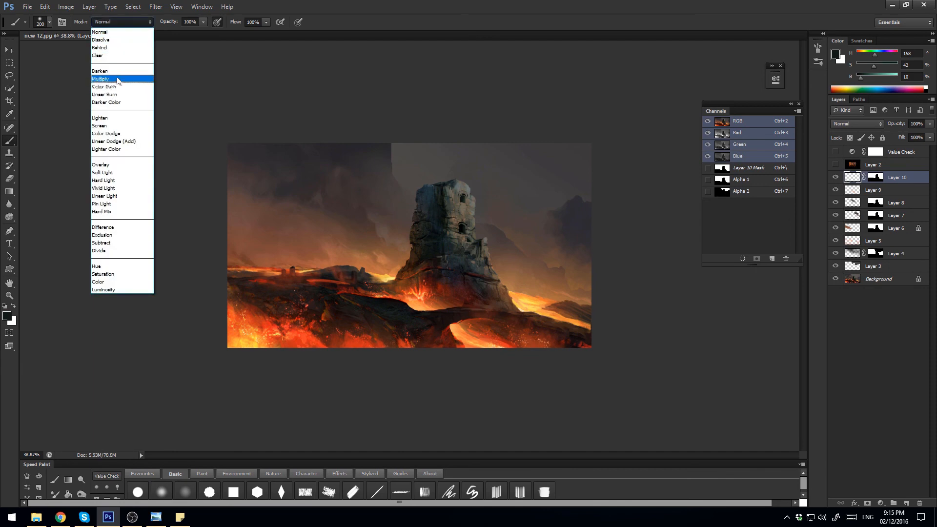
click(105, 71)
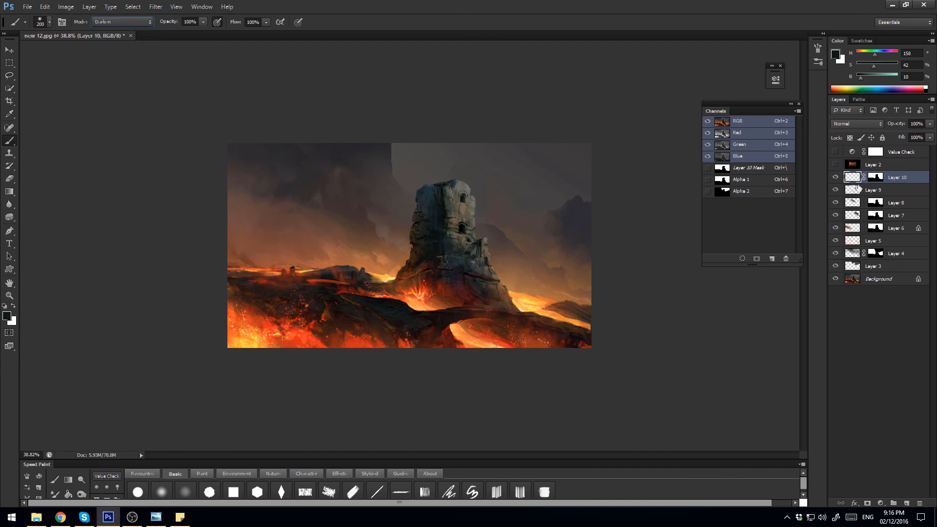
click(876, 177)
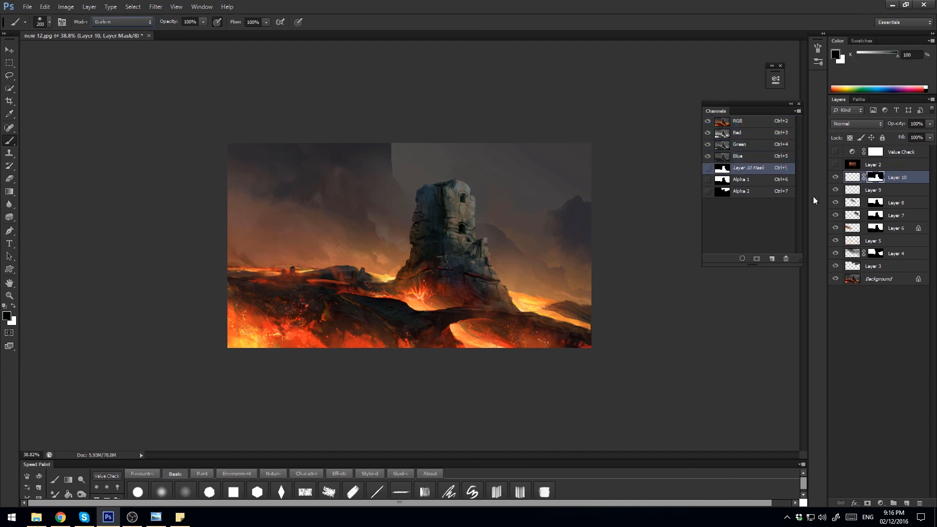
click(853, 177)
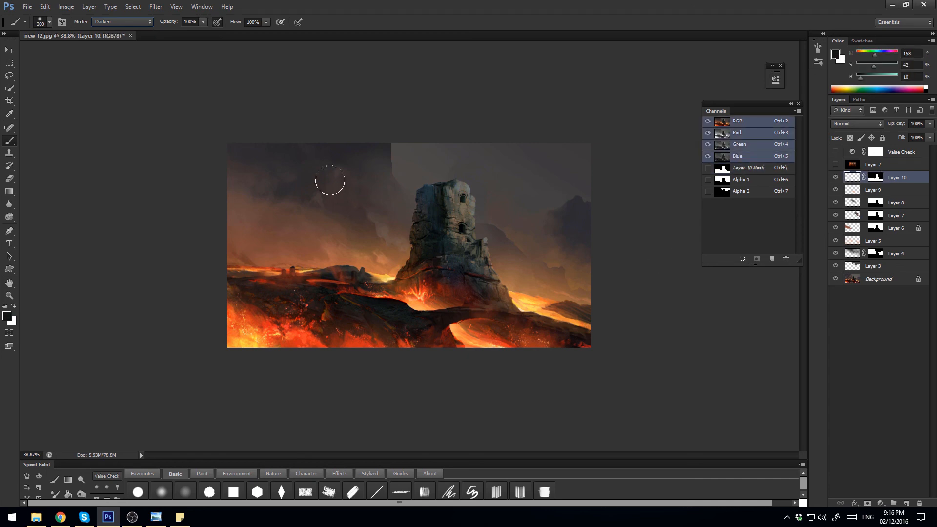
mouse_move(422, 210)
mouse_down()
mouse_move(437, 205)
mouse_move(434, 221)
mouse_up()
alt+click(440, 215)
mouse_move(471, 152)
mouse_down()
mouse_move(476, 251)
mouse_move(452, 192)
mouse_move(470, 194)
mouse_move(487, 278)
mouse_move(465, 170)
mouse_move(479, 267)
mouse_move(448, 184)
mouse_move(493, 287)
mouse_move(470, 279)
mouse_move(467, 323)
mouse_move(459, 298)
mouse_move(425, 307)
mouse_move(470, 295)
mouse_up()
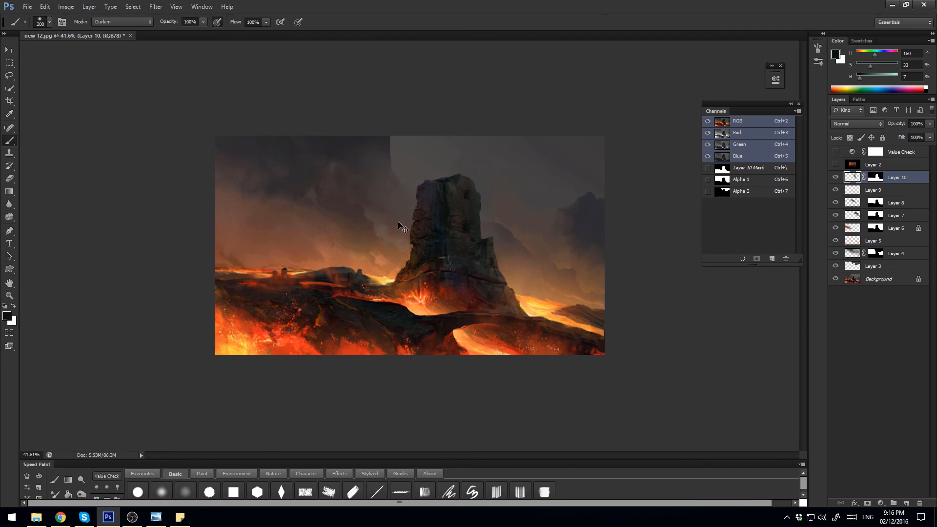
Step: Return the brush to Normal mode and choose the first textured brush of the Paint set
click(122, 22)
click(117, 38)
click(256, 493)
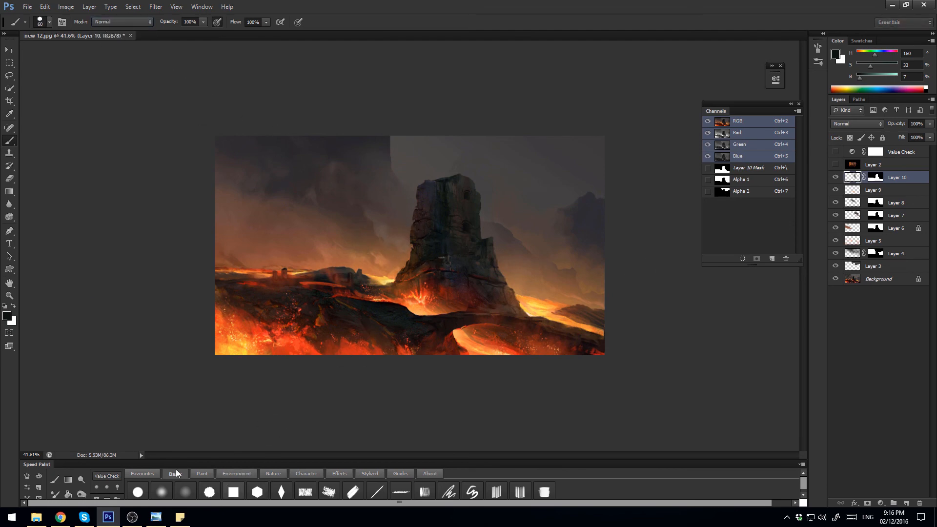
click(200, 476)
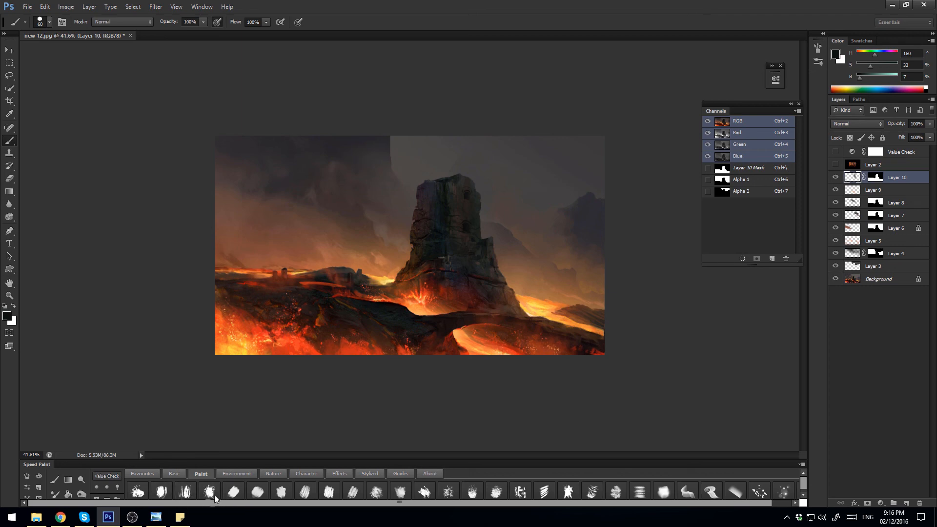
click(144, 494)
Step: Paint dim red light into the tower's window openings on Layer 10 with sampled lava red and dark tower colours at 20 px
alt+click(435, 313)
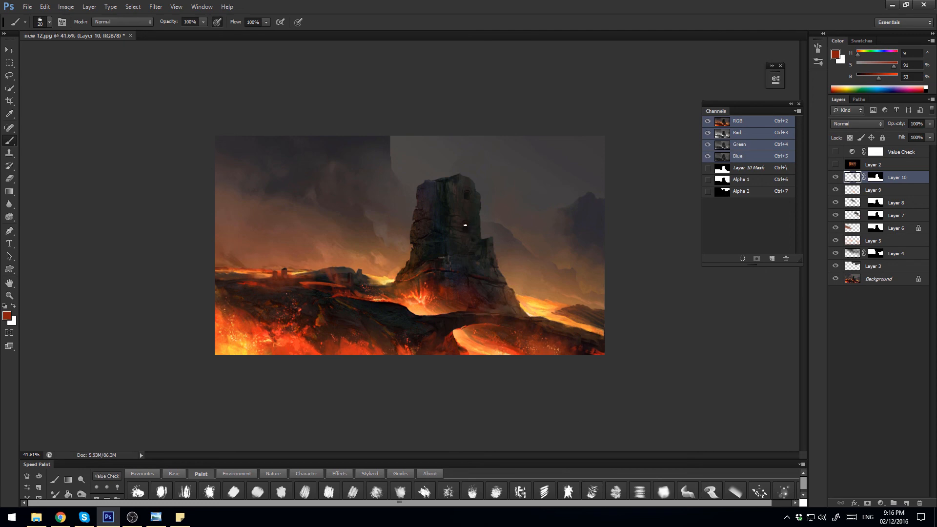
alt+click(467, 224)
alt+click(475, 225)
alt+click(447, 220)
alt+click(467, 228)
drag(506, 298, 489, 322)
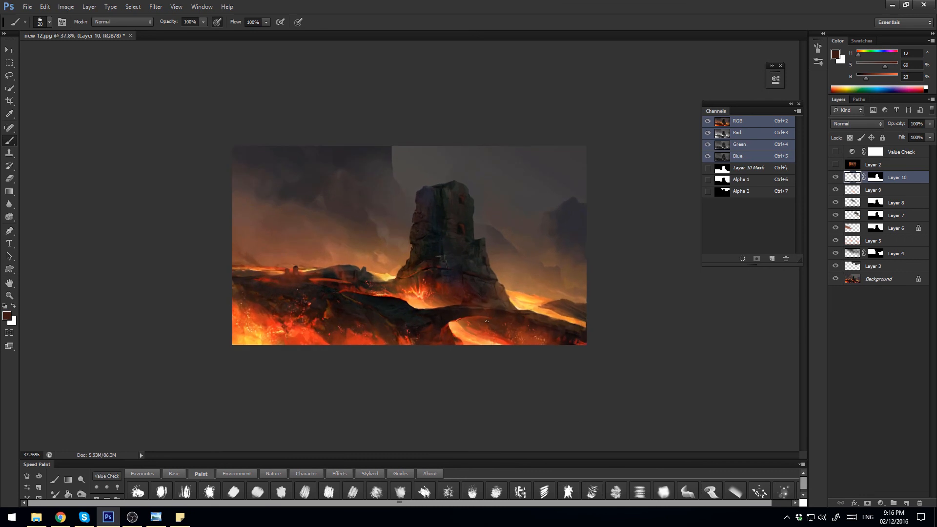
drag(487, 369, 470, 337)
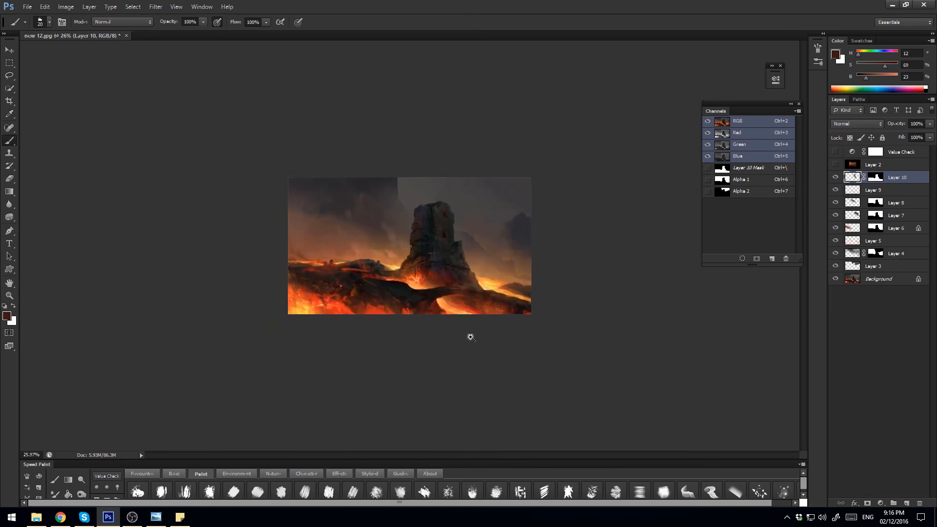